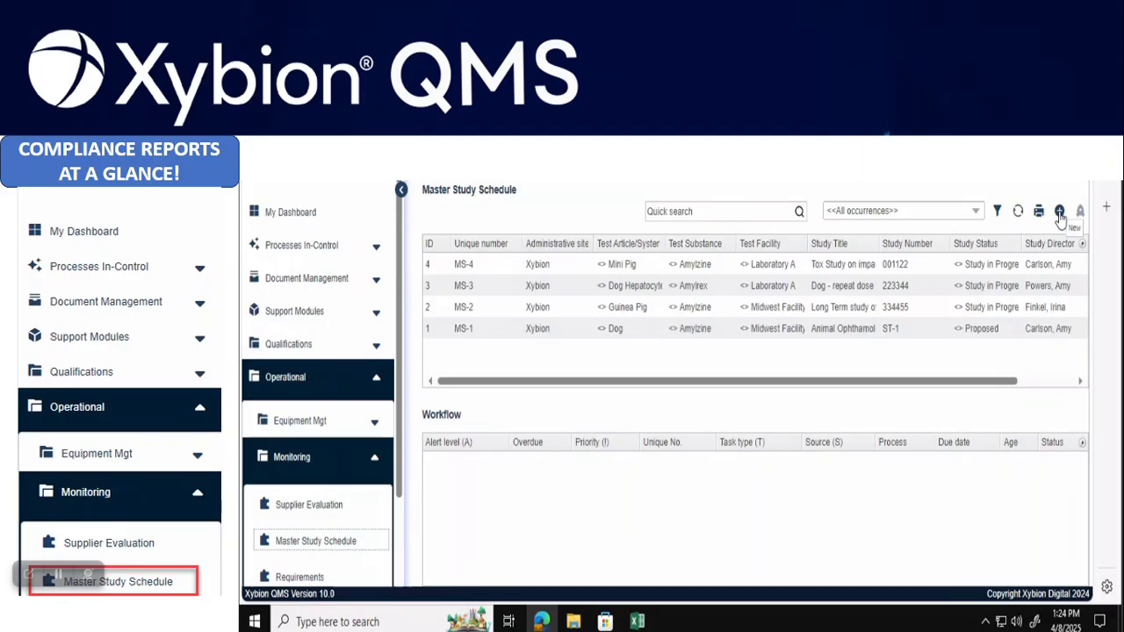
Open study MS-4's Properties form from its right-click menu and scroll to its study details
left_click(693, 268)
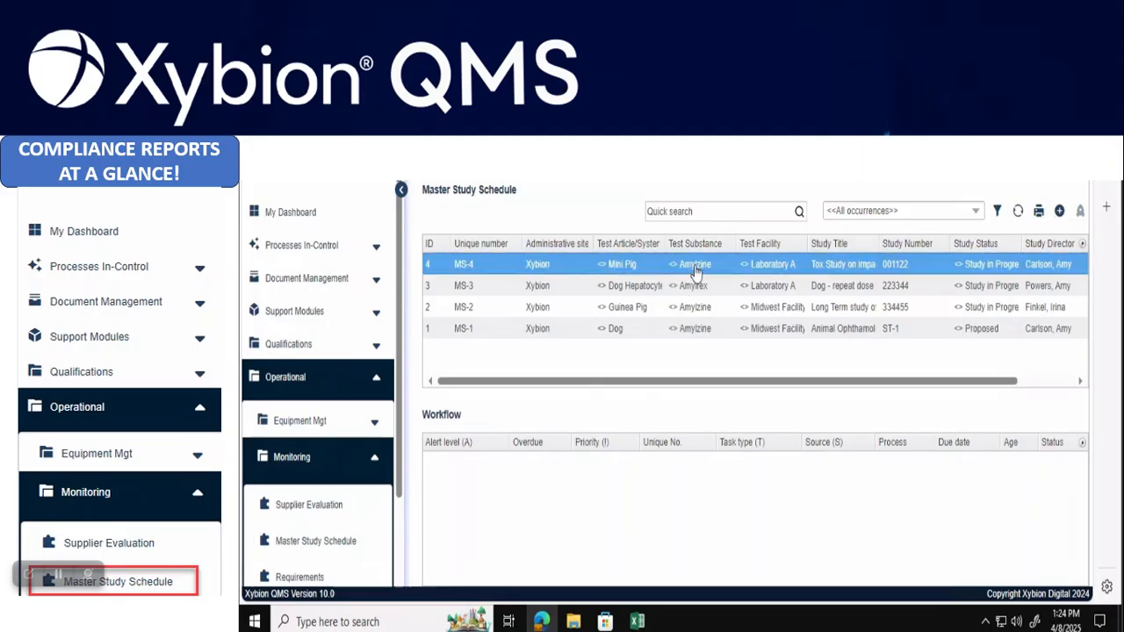
right_click(612, 268)
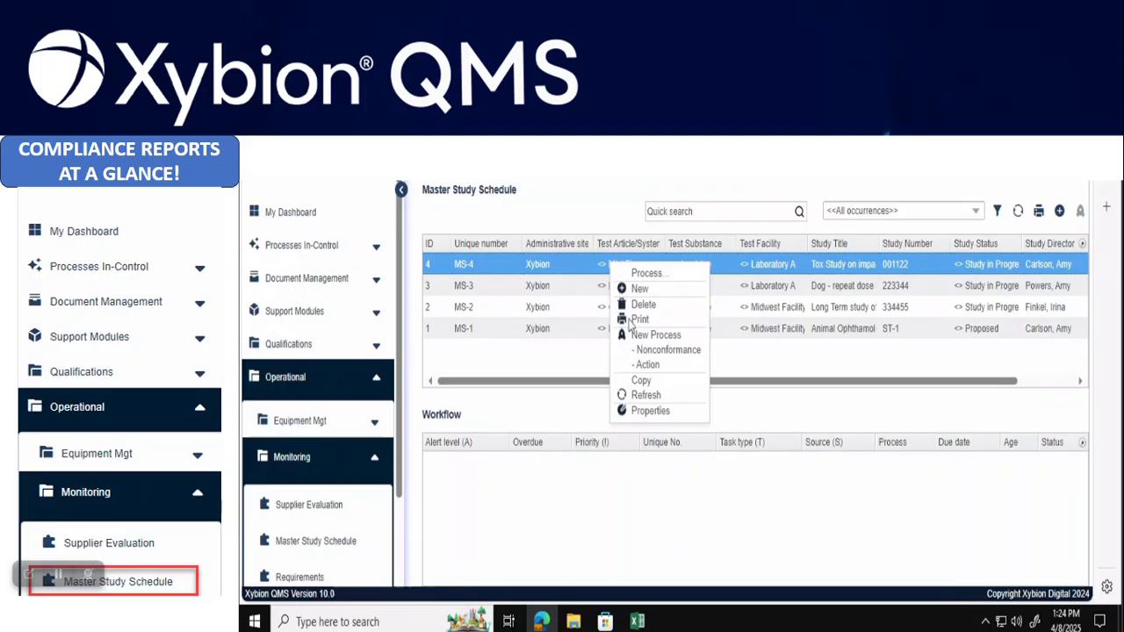
left_click(650, 412)
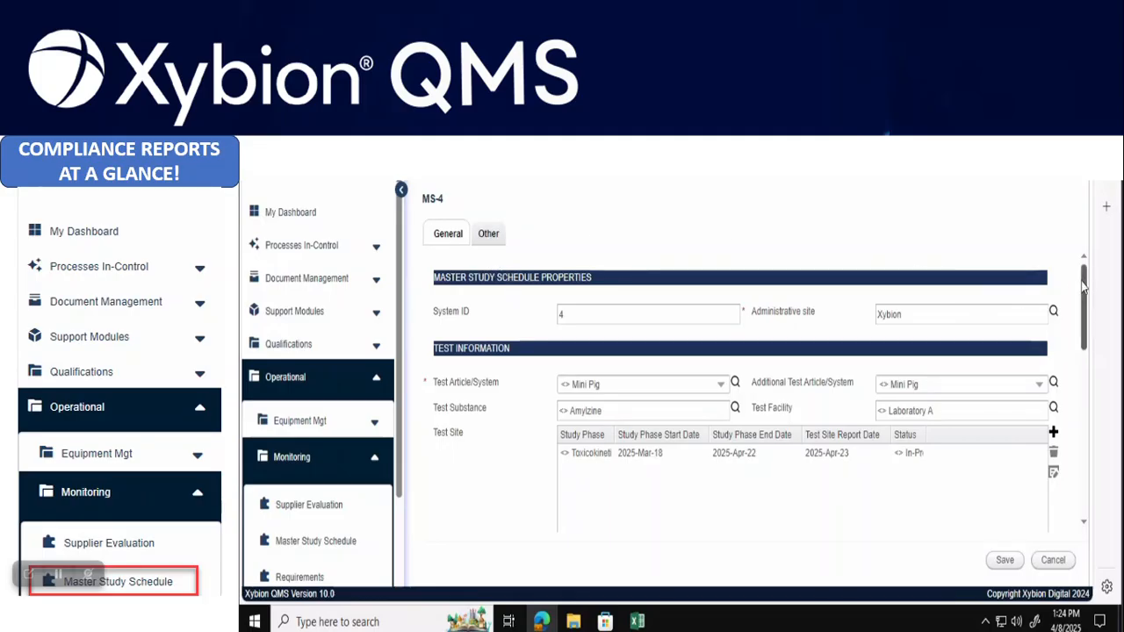
left_click_drag(1084, 284, 1084, 303)
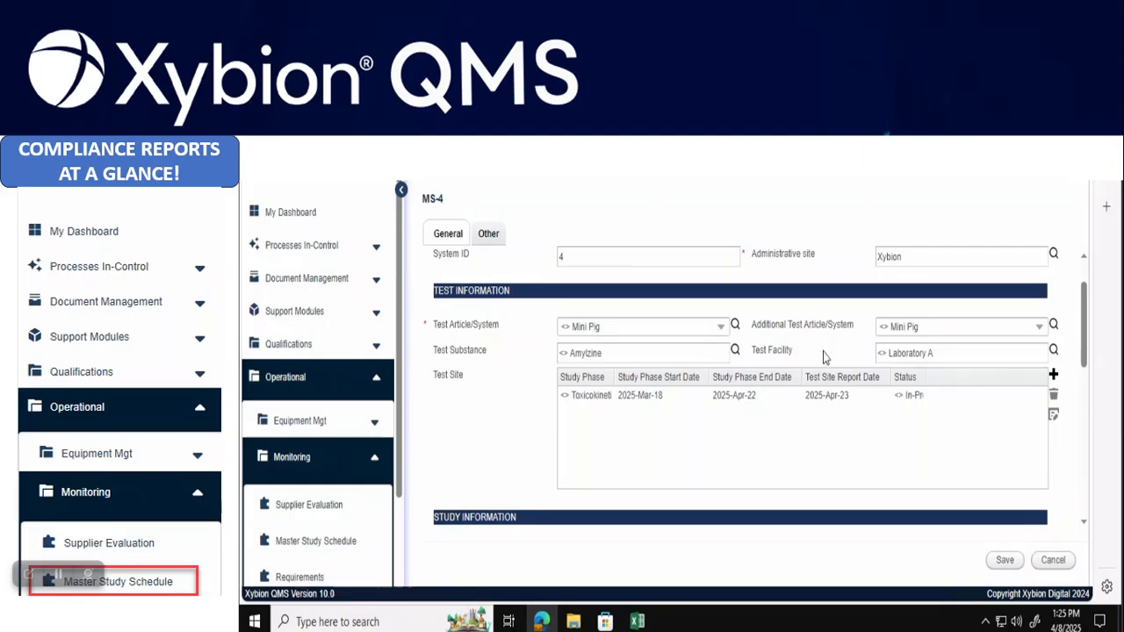
left_click(1053, 351)
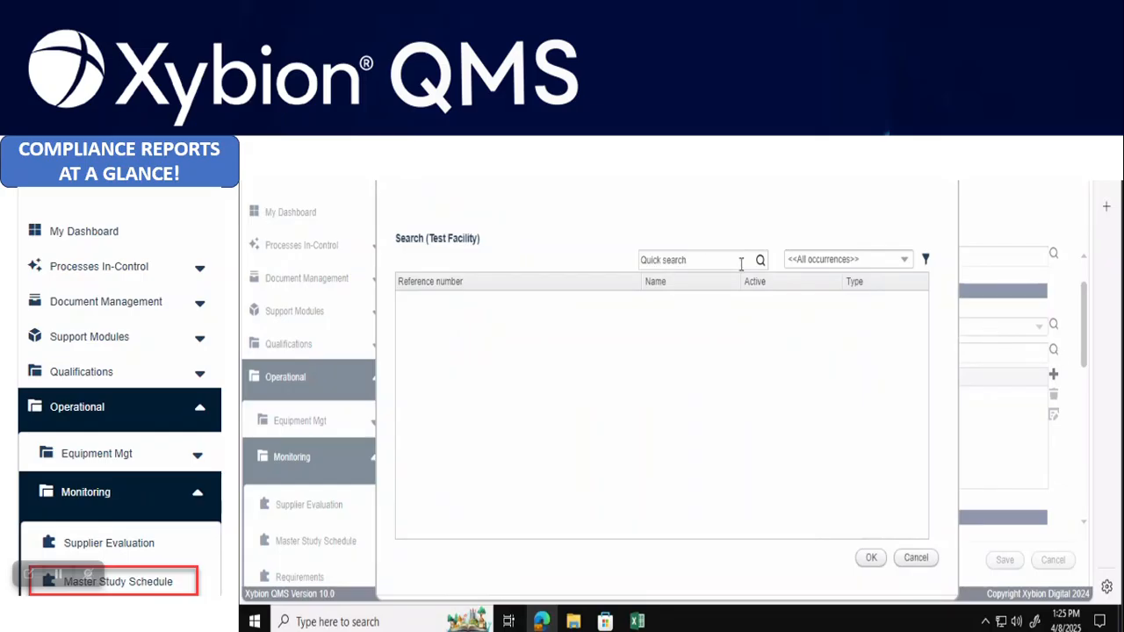
left_click(761, 259)
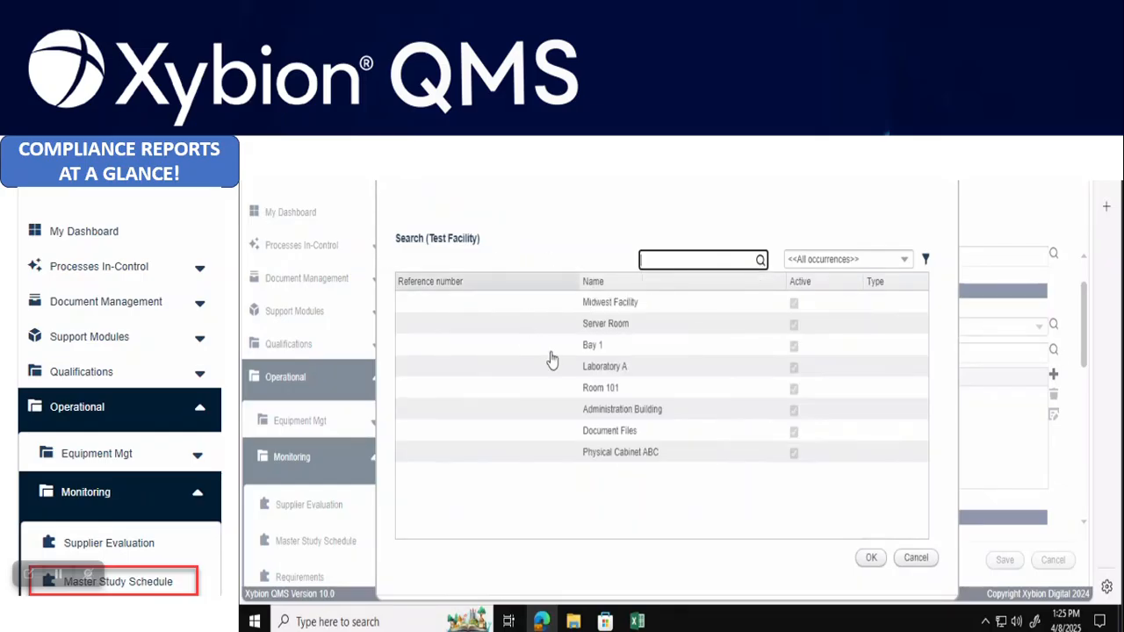
left_click(871, 559)
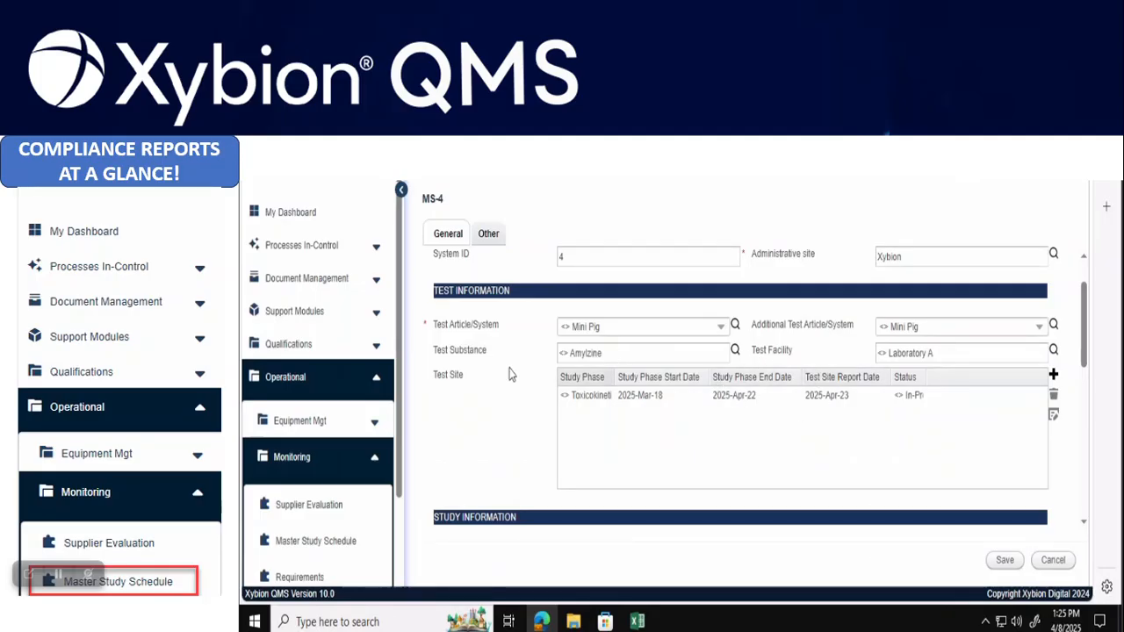
left_click(890, 400)
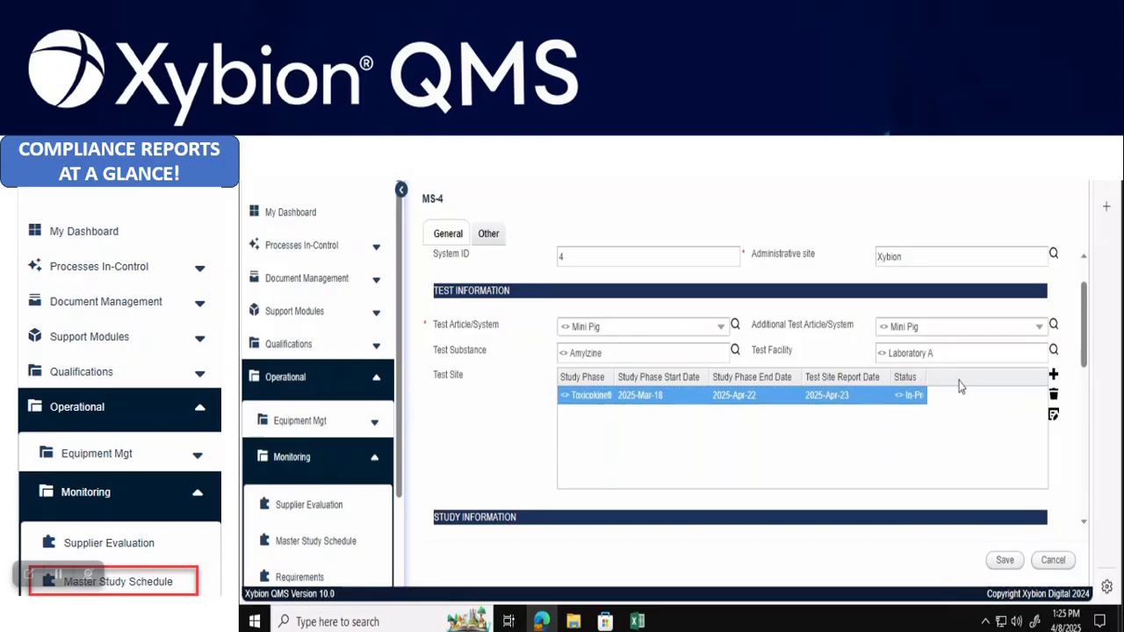
left_click(1053, 415)
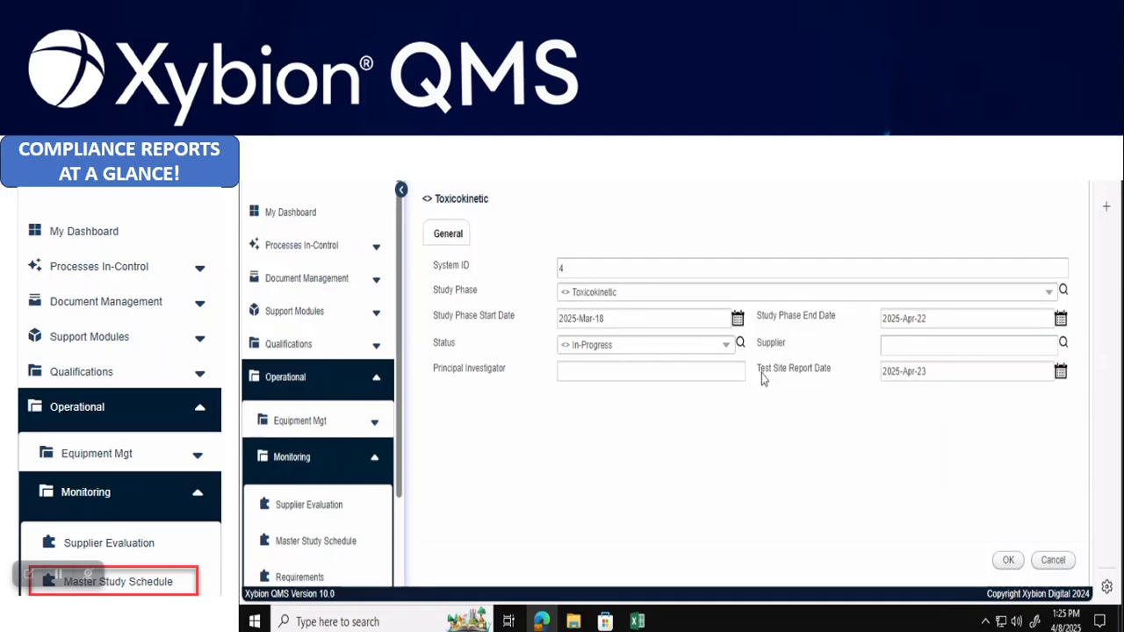
left_click(1048, 293)
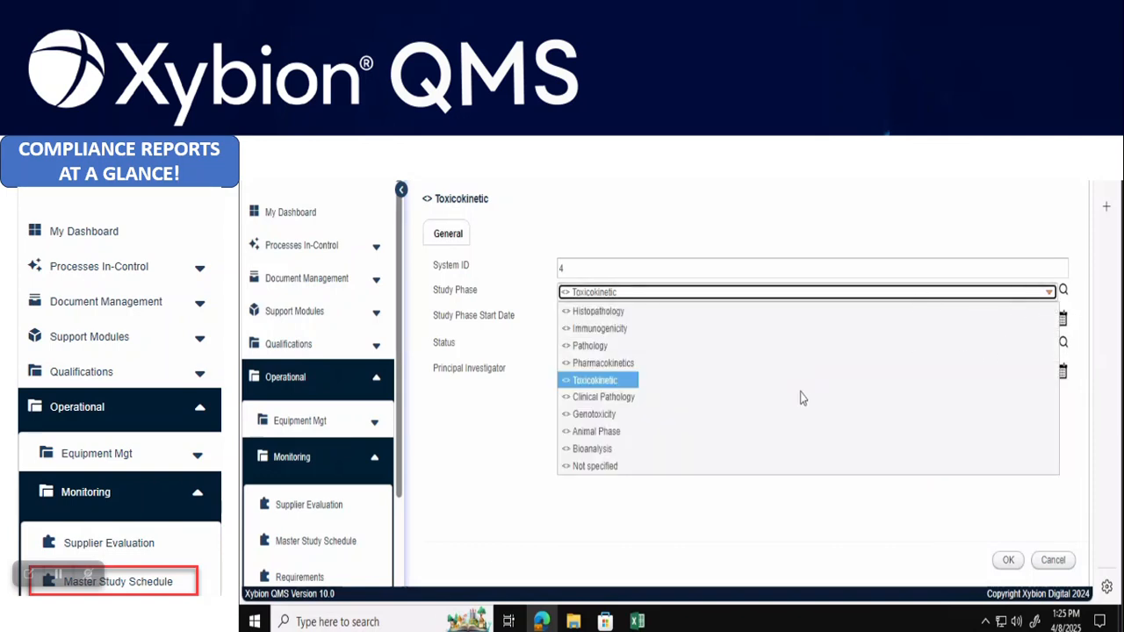
left_click(756, 236)
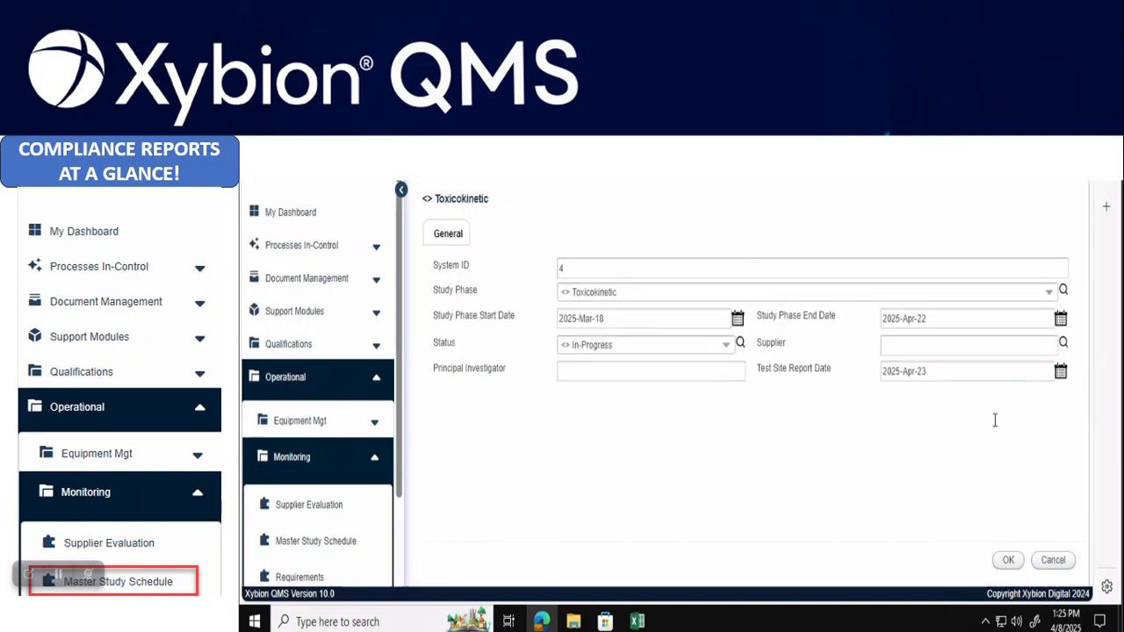
left_click(1009, 564)
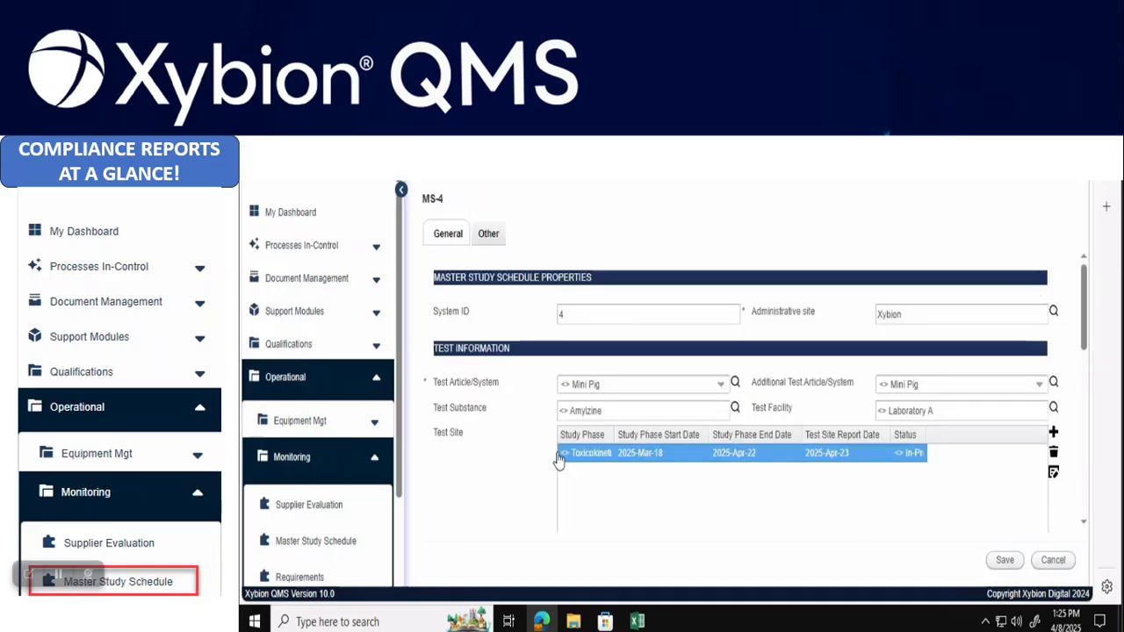
Keep GLP Status as GLP and replace MS-4's Nature of Study with 'Tox Study'
scroll(548, 435, "down", 2)
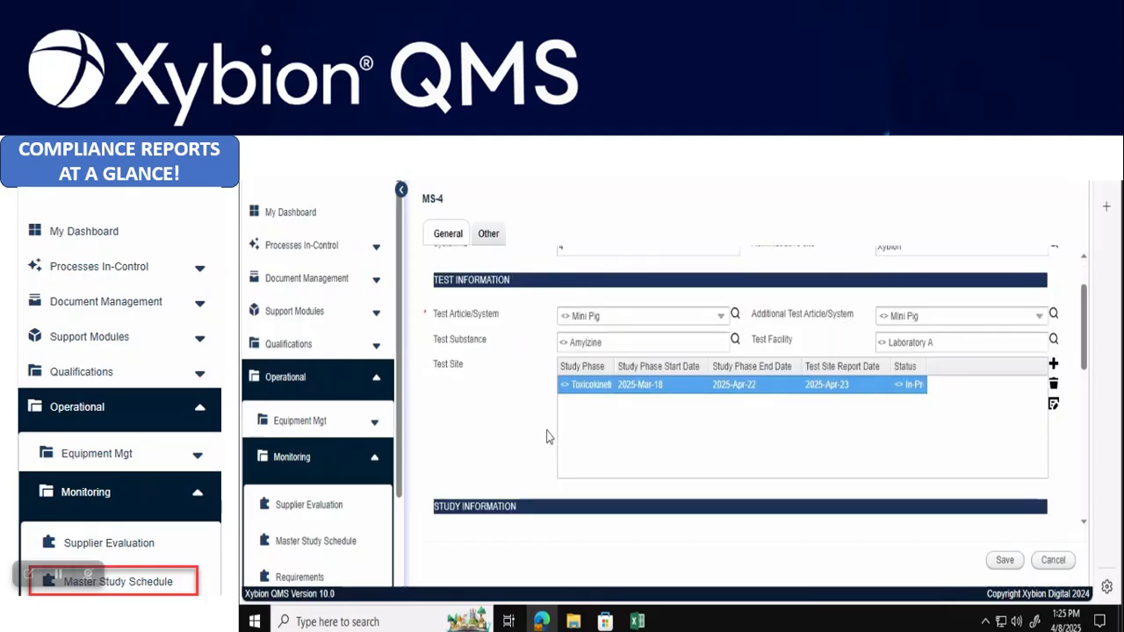
scroll(548, 436, "down", 1)
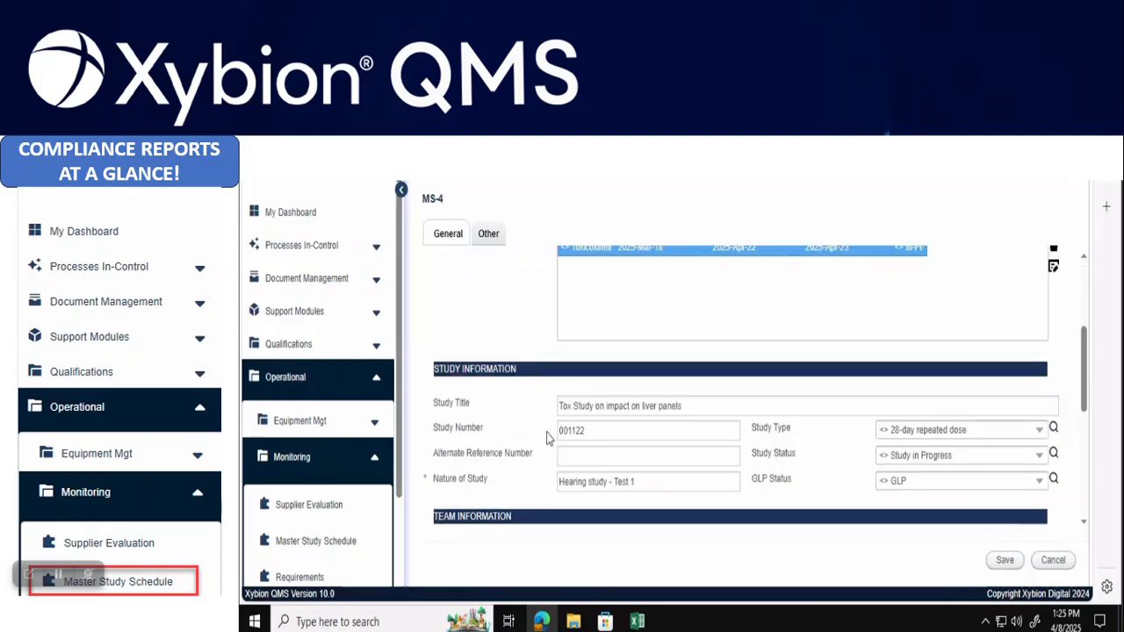
scroll(548, 437, "down", 2)
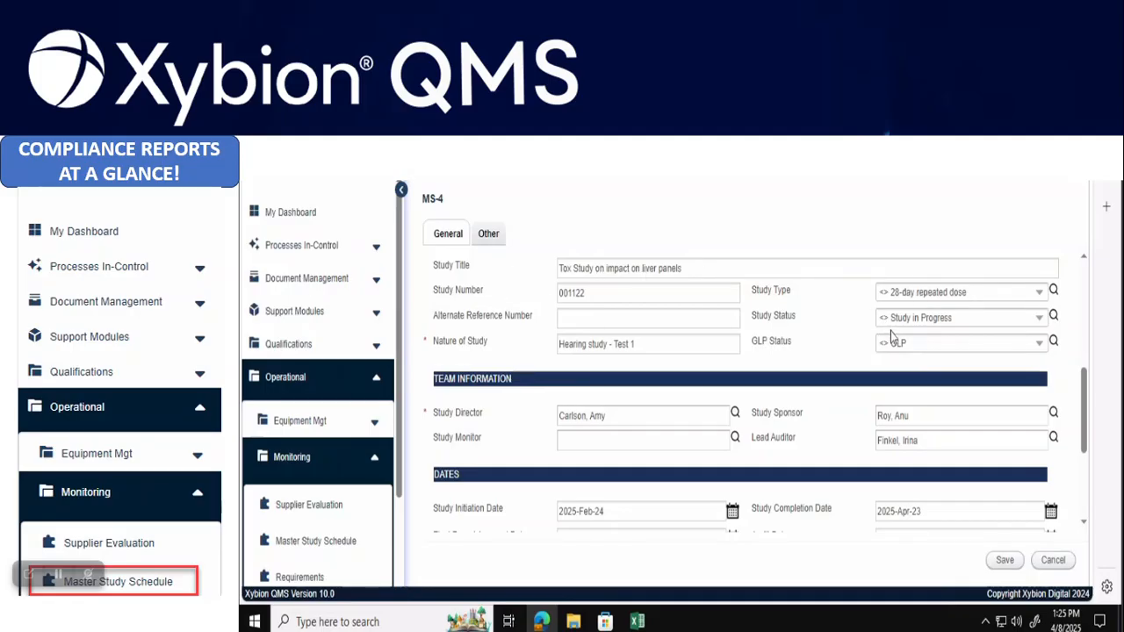
left_click(1040, 344)
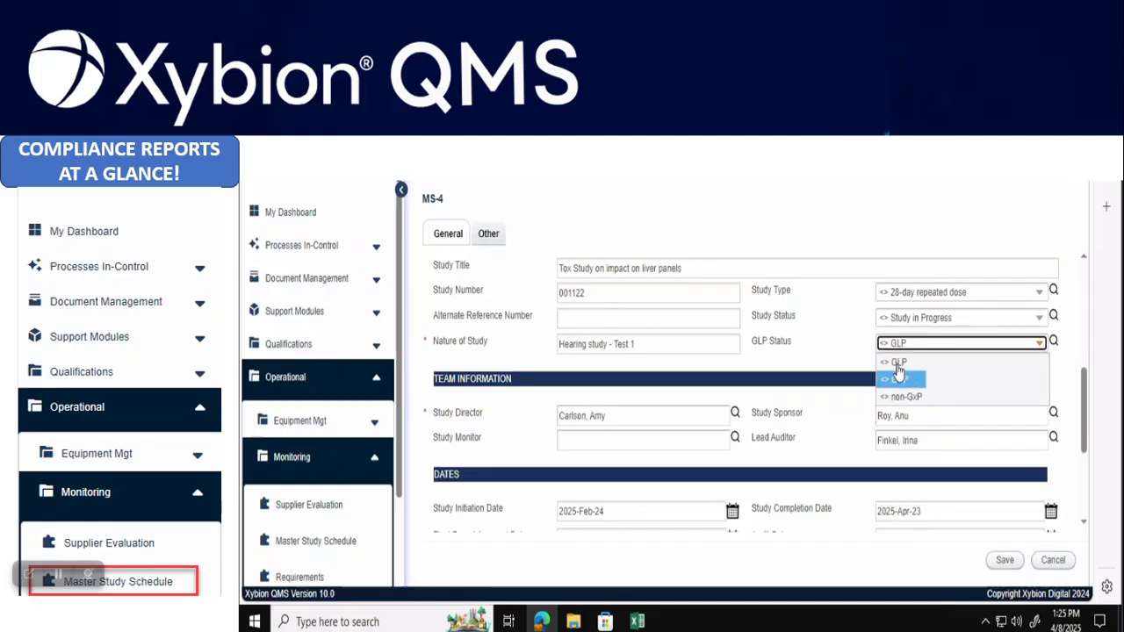
left_click(1054, 238)
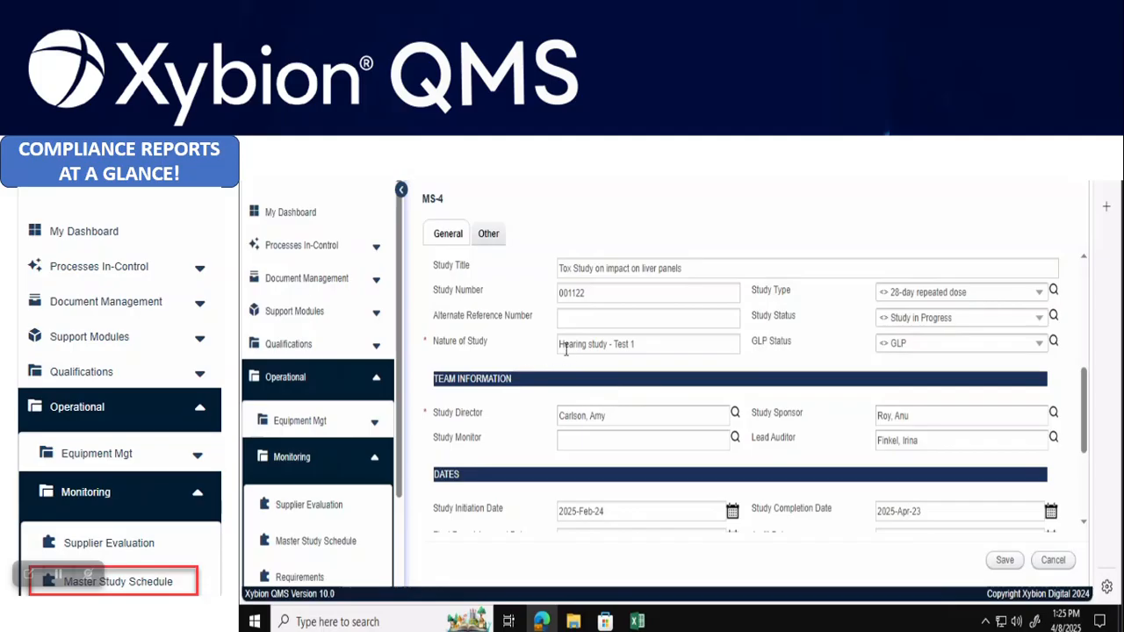
left_click(685, 345)
left_click_drag(646, 345, 539, 351)
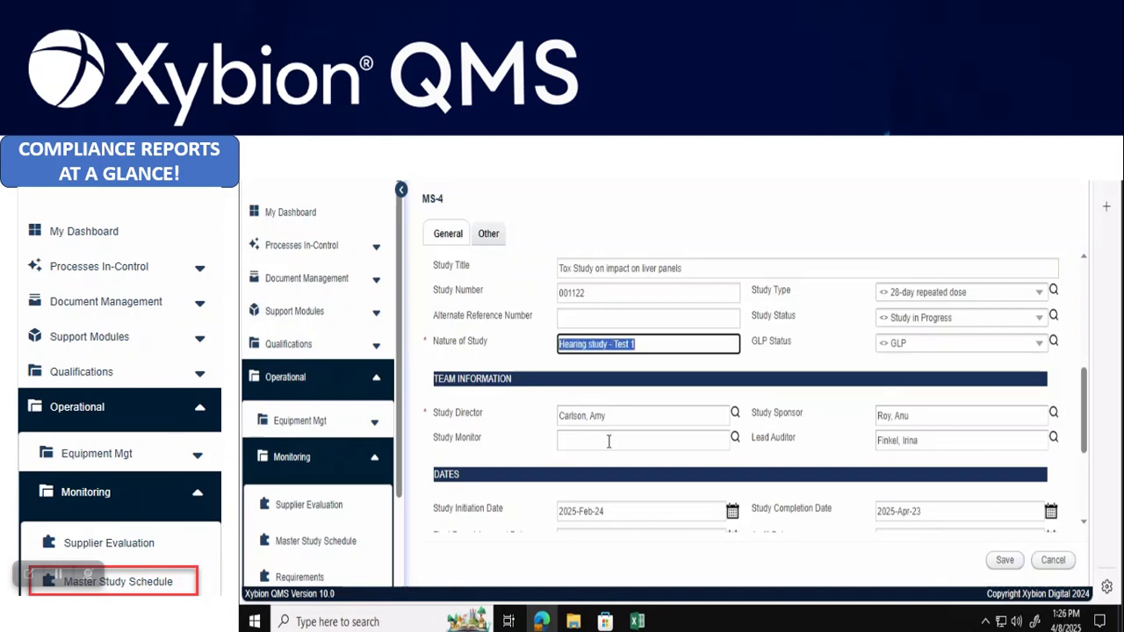
type("Tox Study")
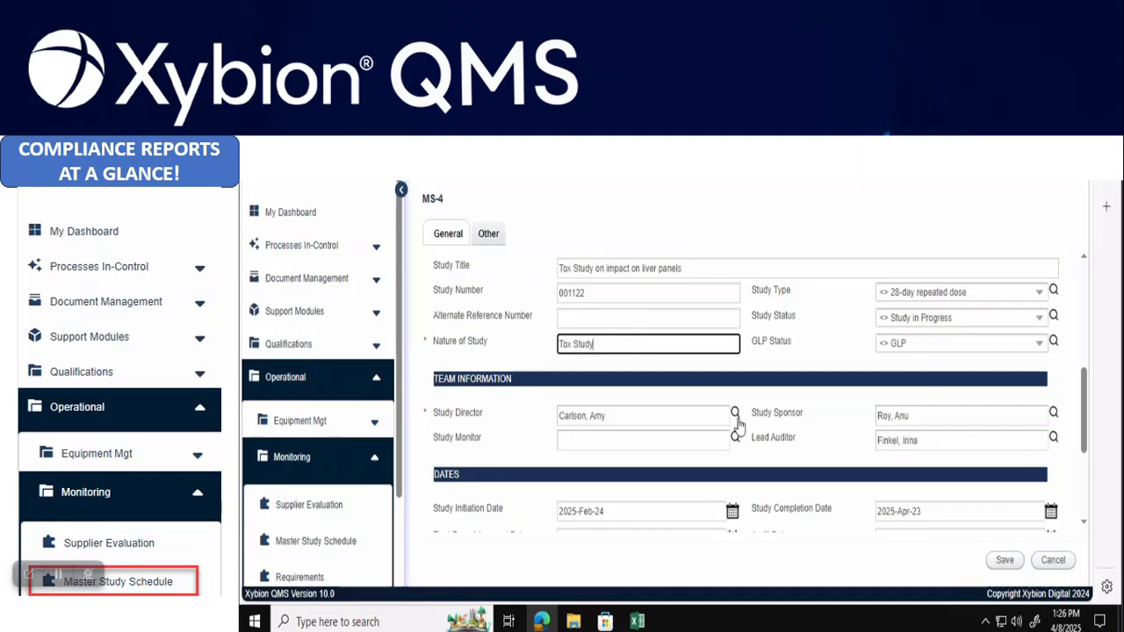
scroll(739, 426, "down", 2)
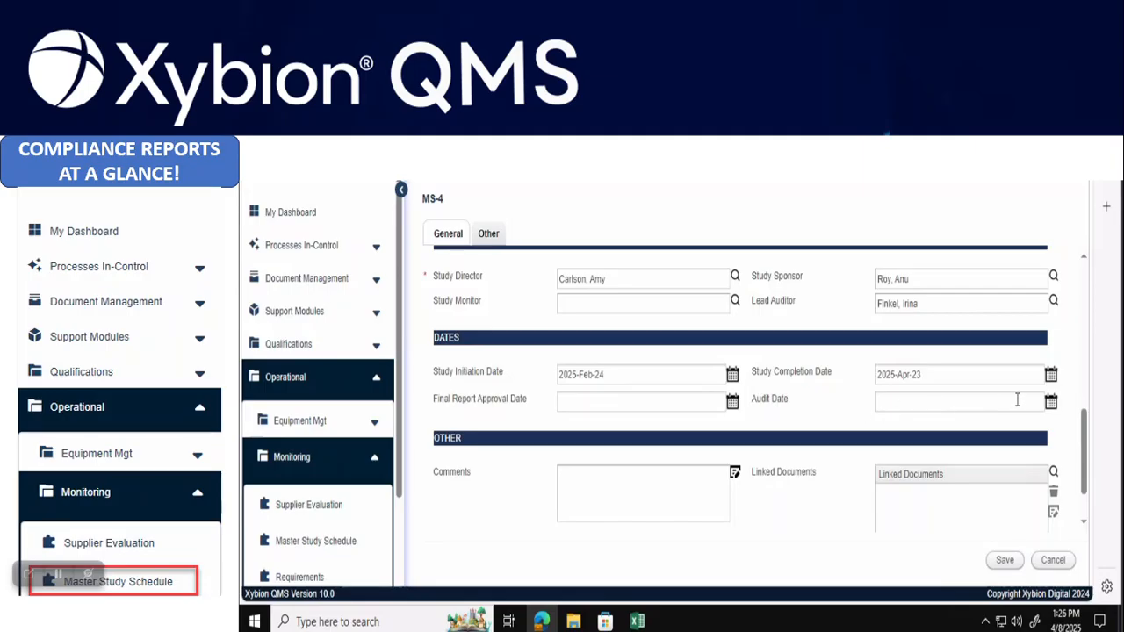
scroll(1024, 430, "down", 1)
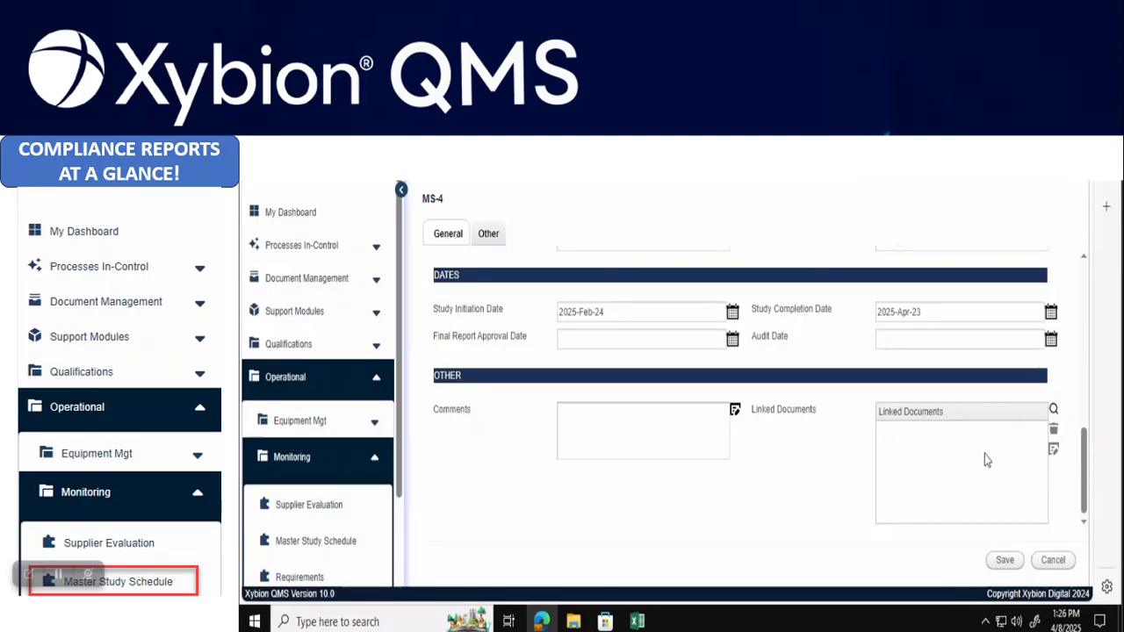
Save study MS-4, then create a new Study Based Audit from the Audit list under Processes In-Control
left_click(1005, 564)
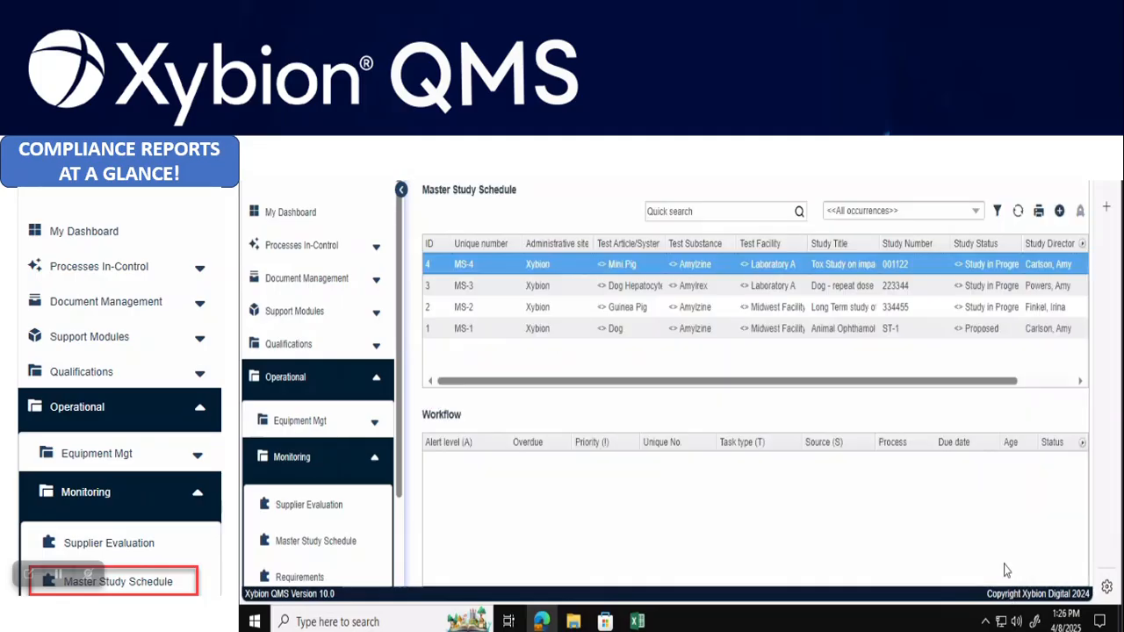
left_click(381, 458)
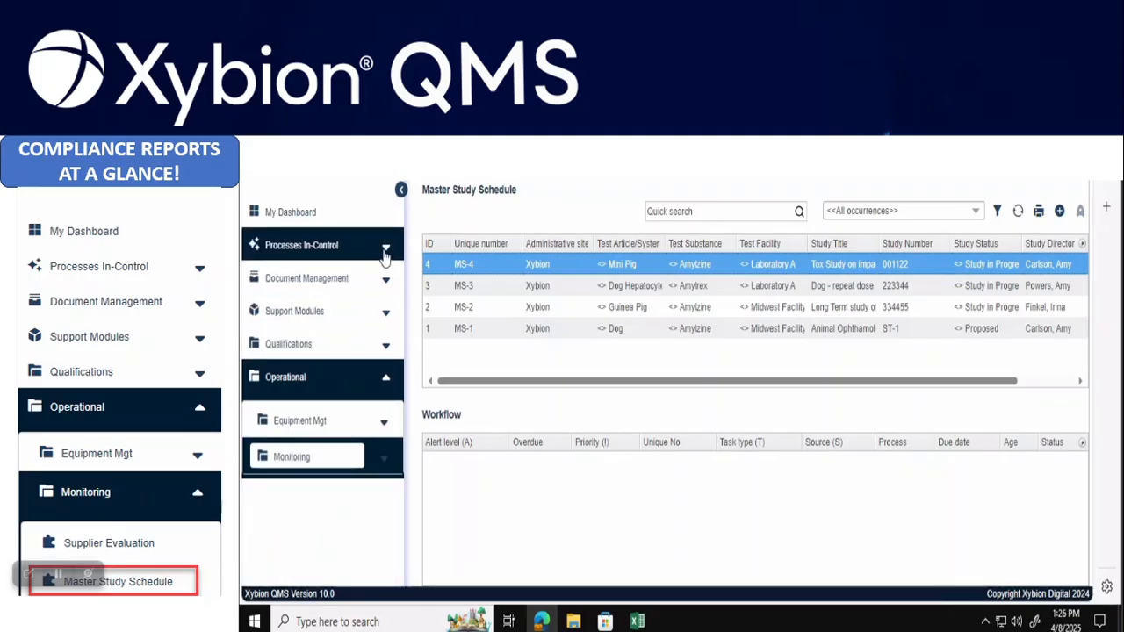
left_click(385, 254)
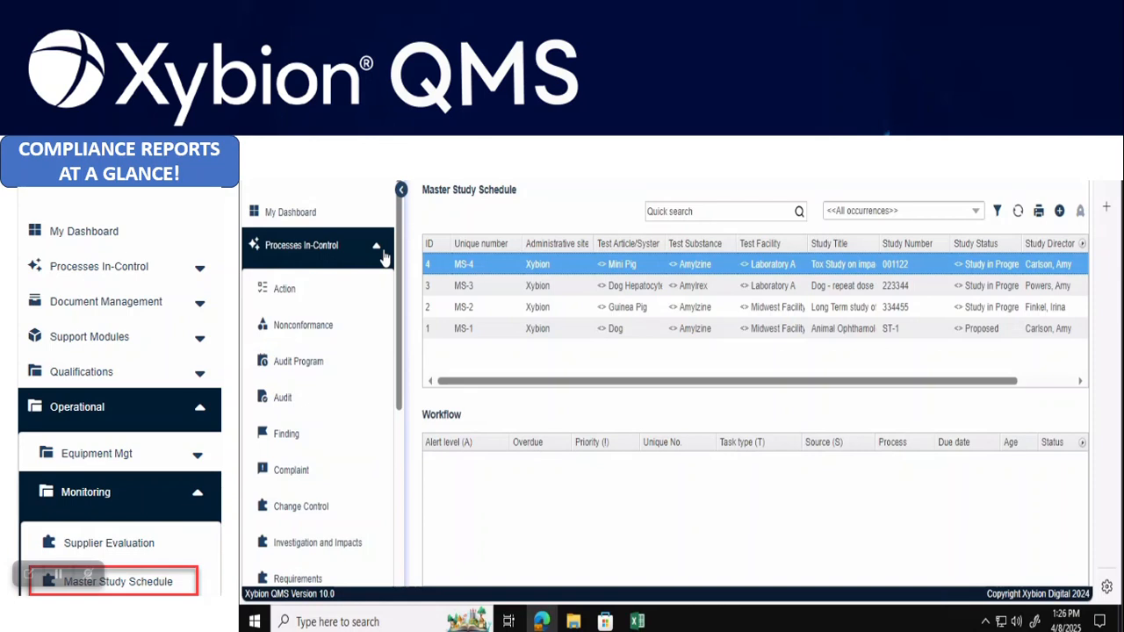
left_click(284, 398)
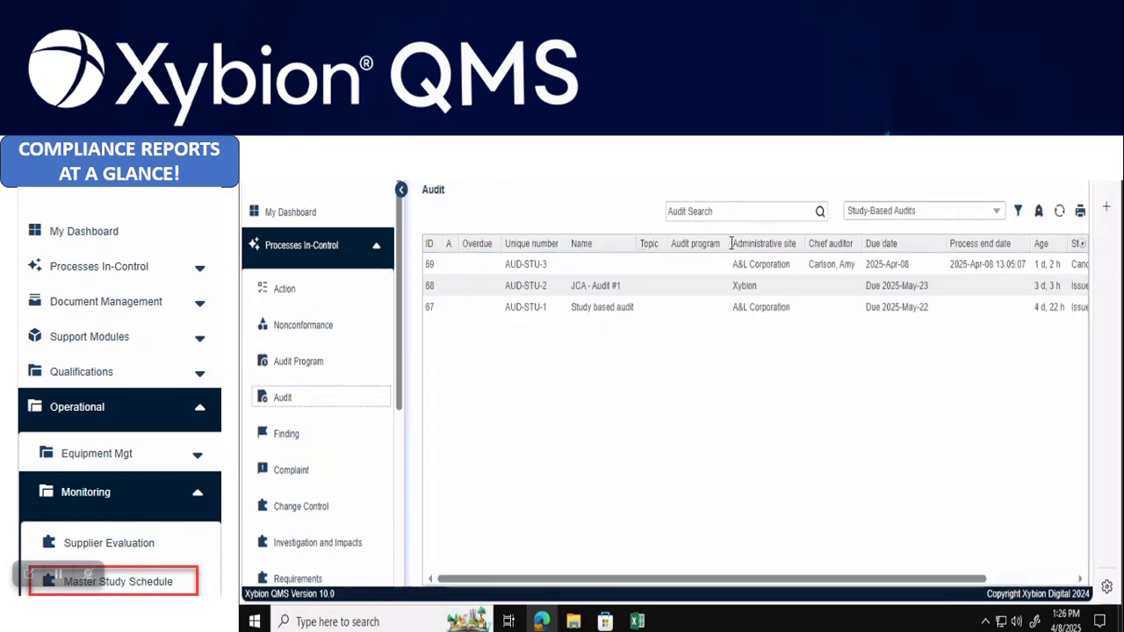
left_click(1040, 215)
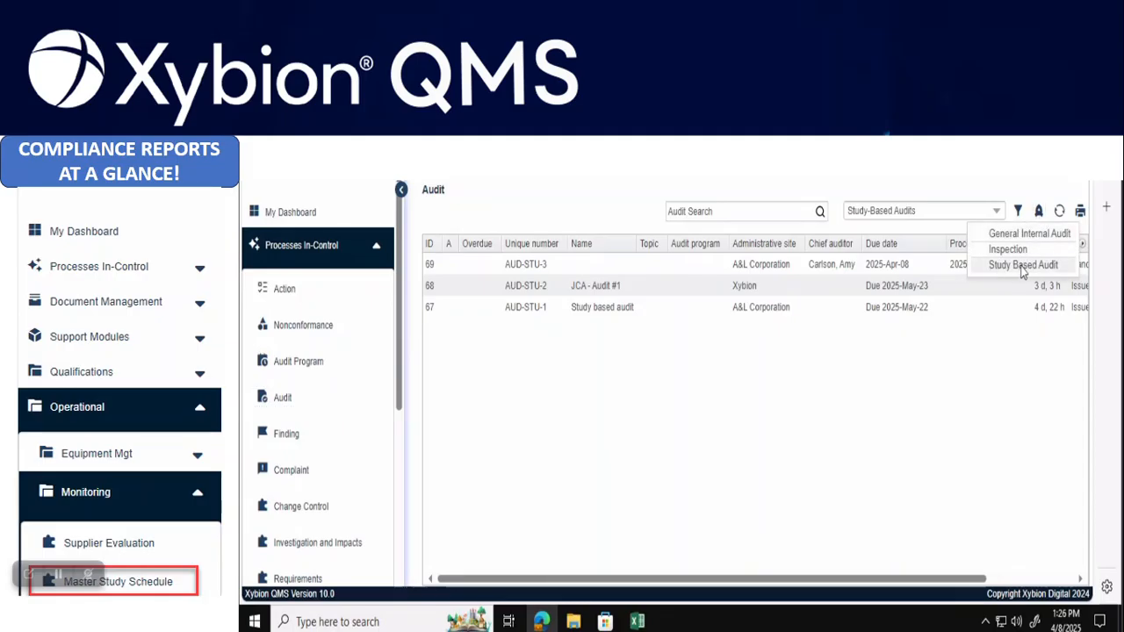
left_click(1020, 267)
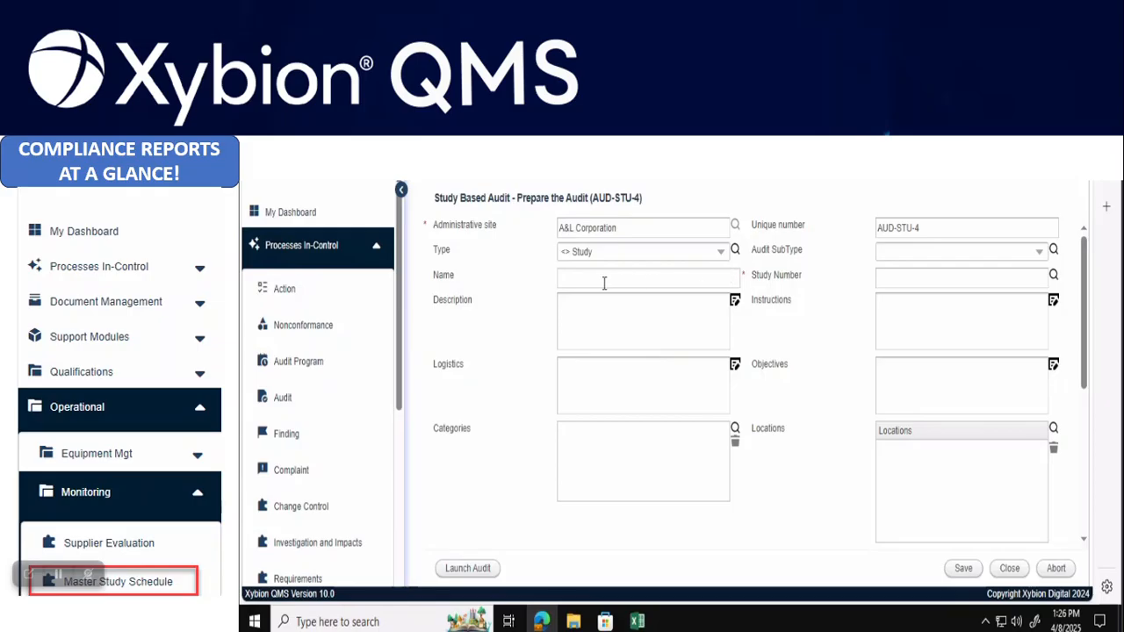
Enter 'Study' as the audit name and link study MS-4 via the Study Number lookup
left_click(606, 279)
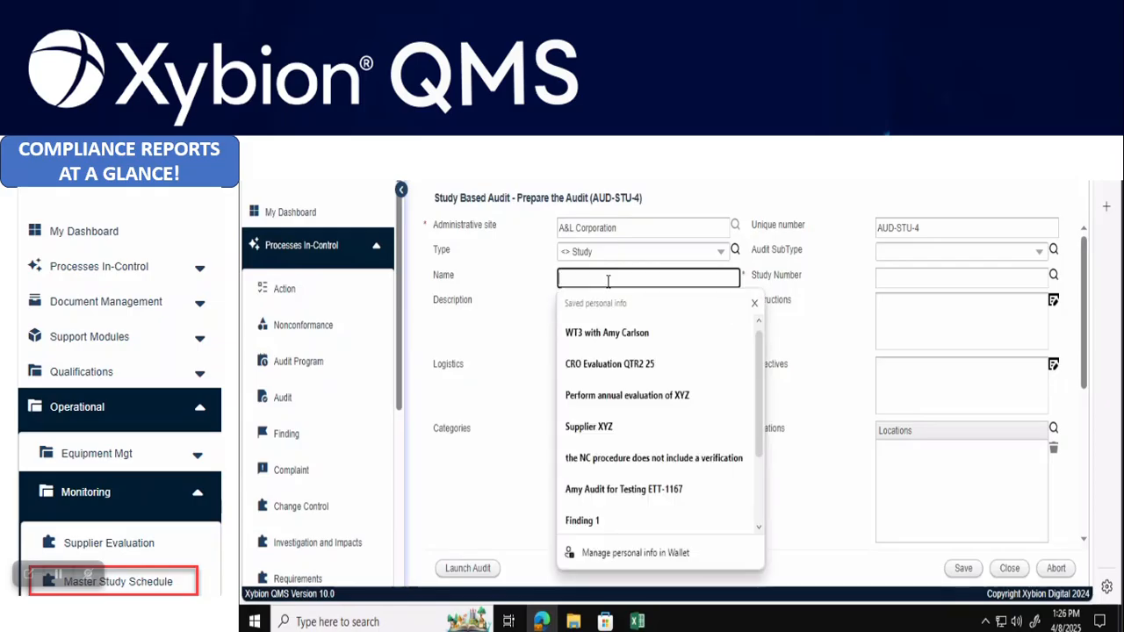
type("Study 001122 Tox Audit")
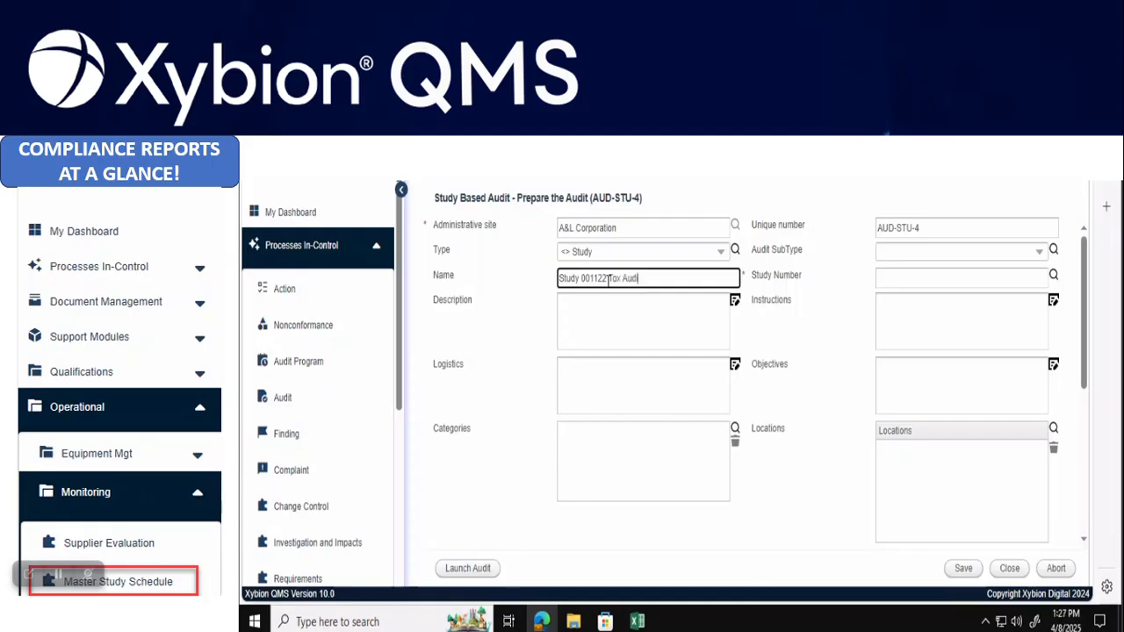
left_click(1053, 275)
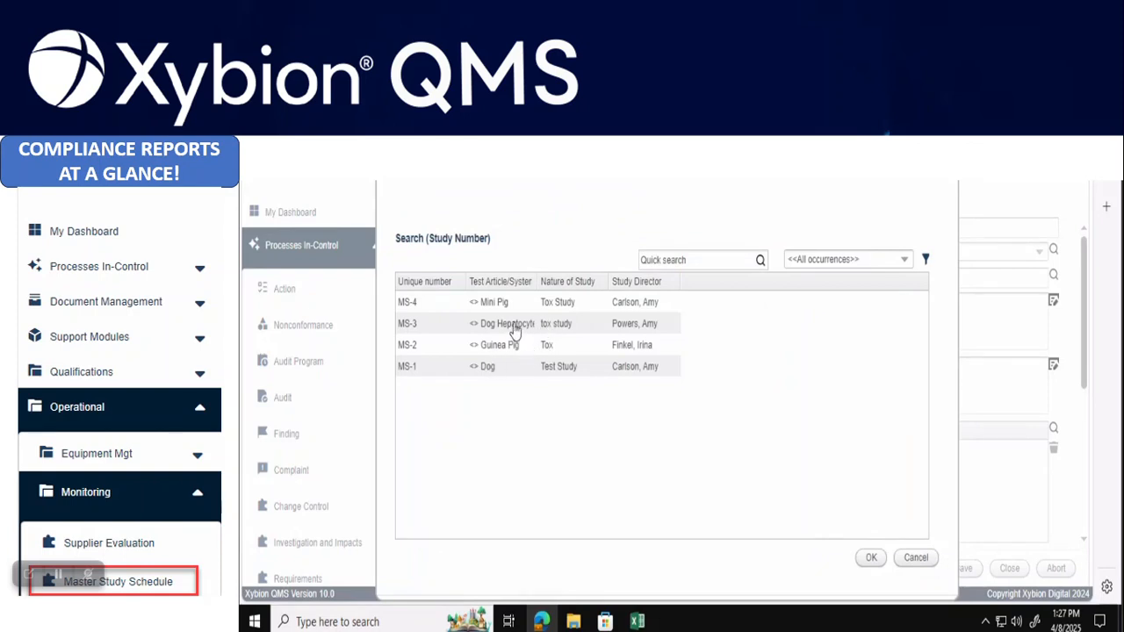
left_click_drag(537, 281, 636, 279)
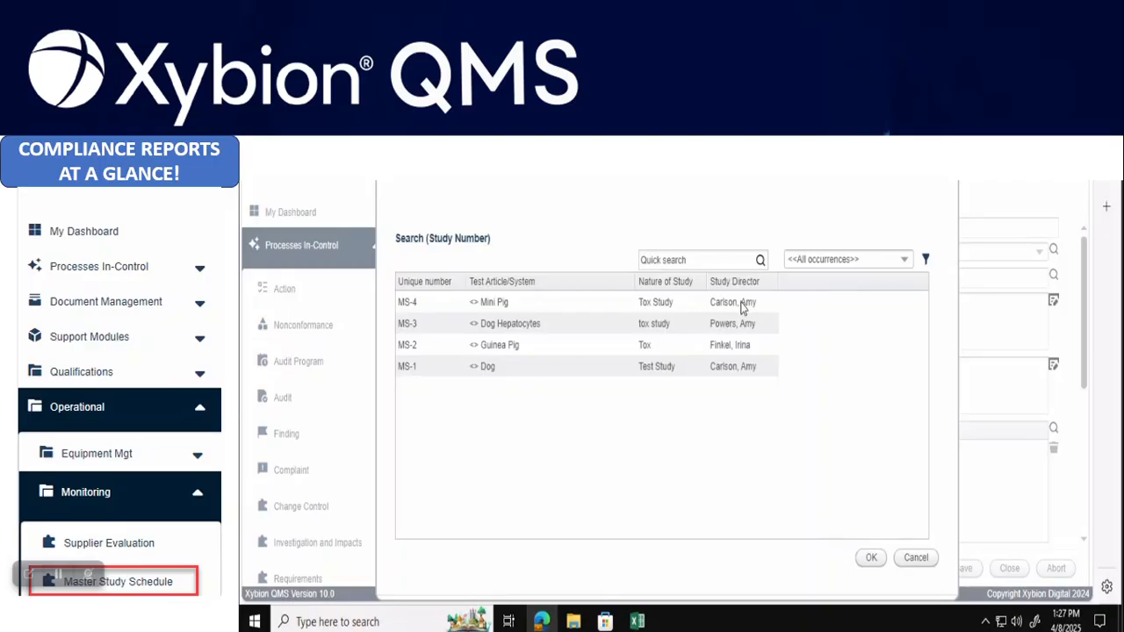
double_click(673, 303)
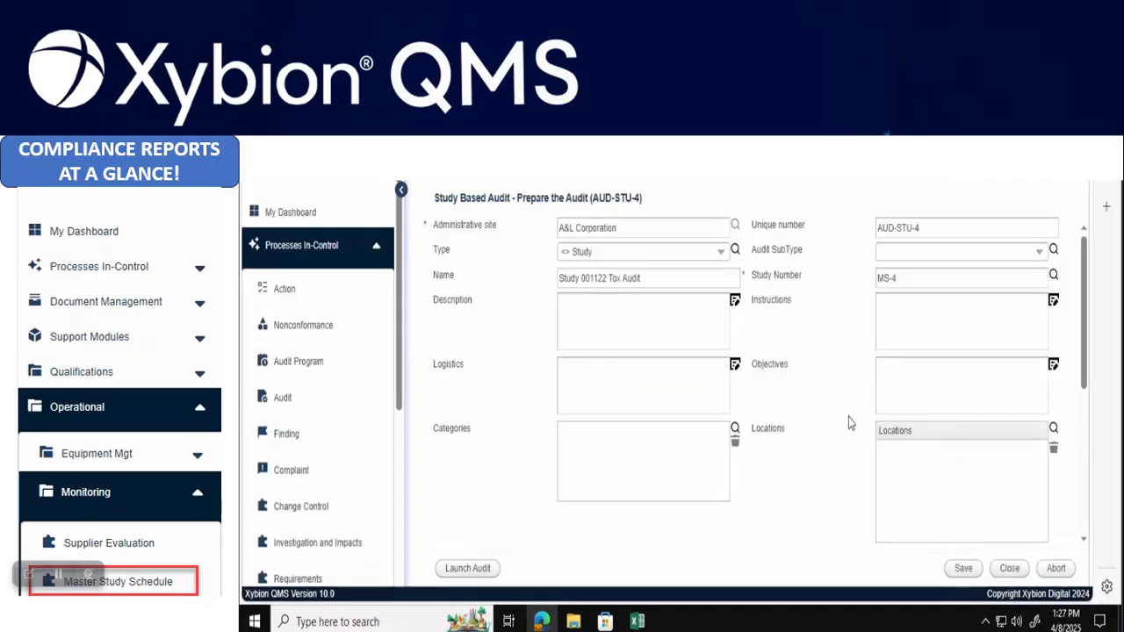
Set the audit subtype to Analytical Report
left_click(1038, 255)
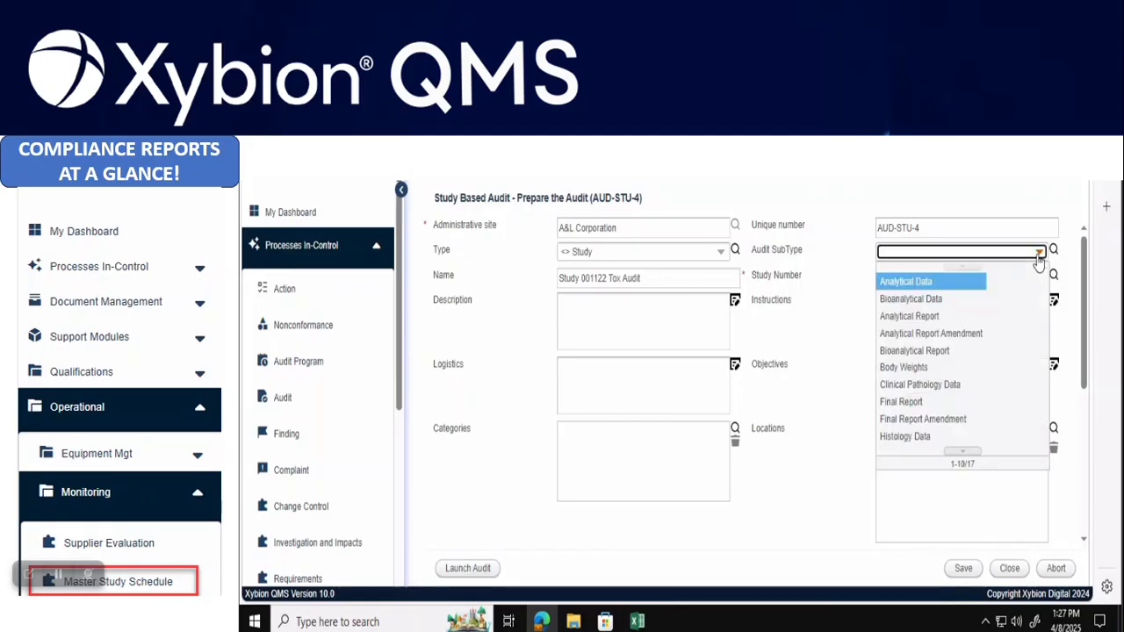
left_click(963, 450)
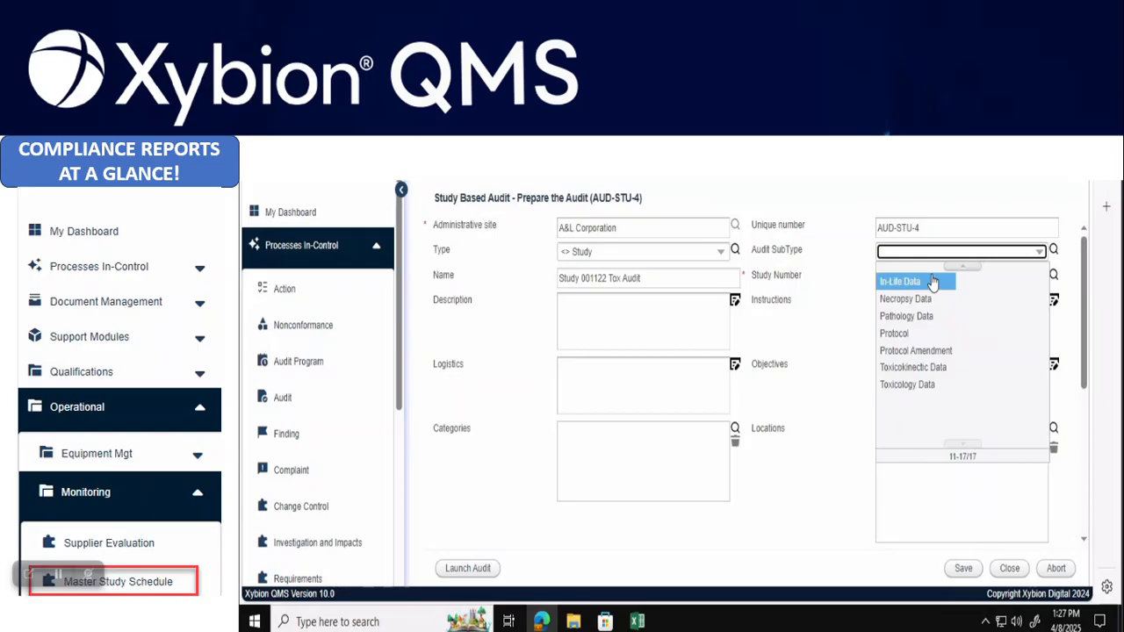
left_click(962, 265)
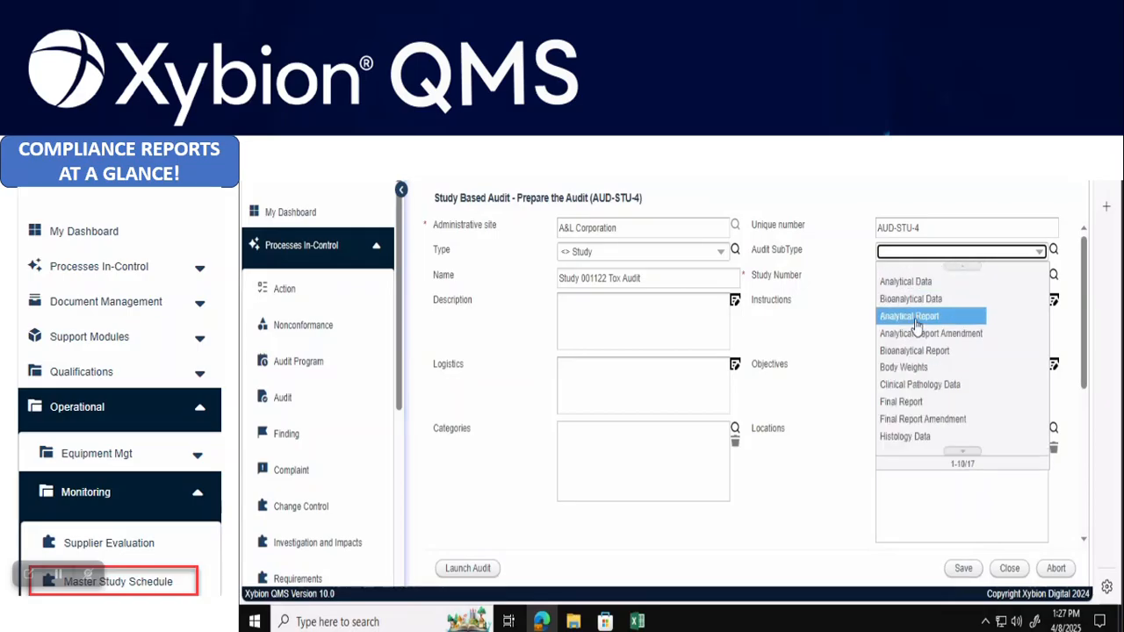
left_click(912, 316)
left_click(597, 315)
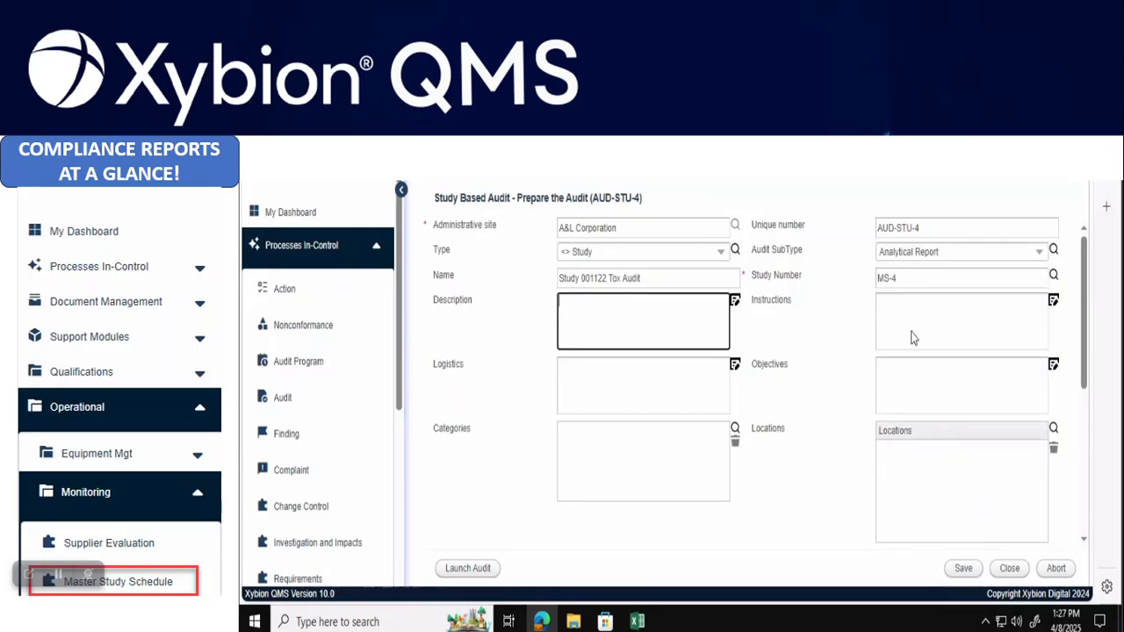
left_click(909, 315)
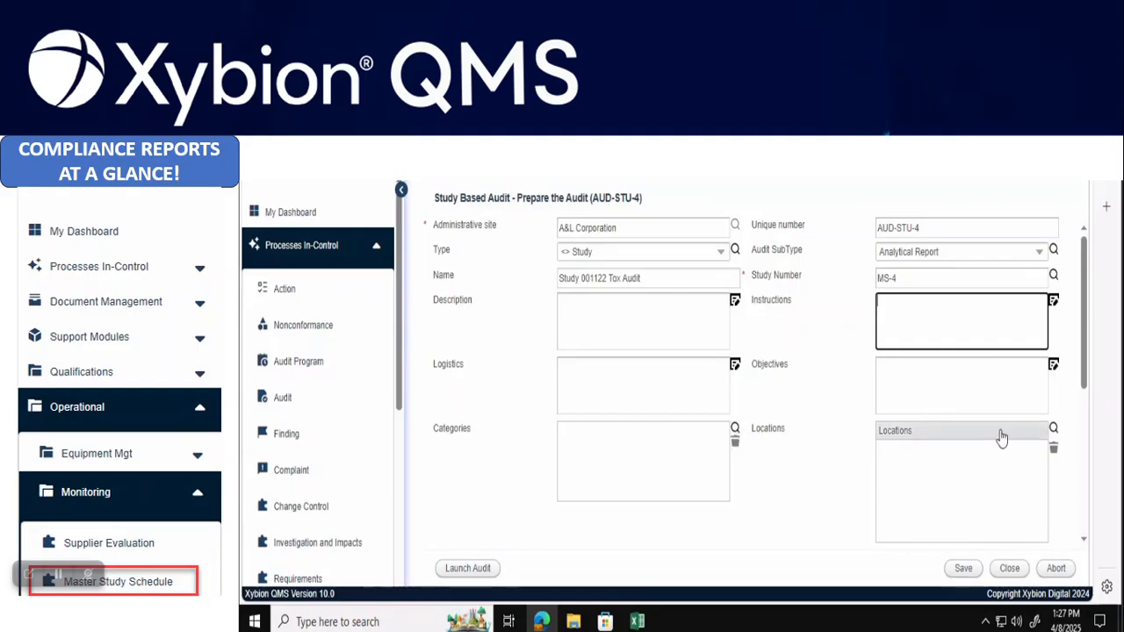
Add a new Audit Planning step and begin entering its task name
left_click_drag(1085, 382, 1107, 541)
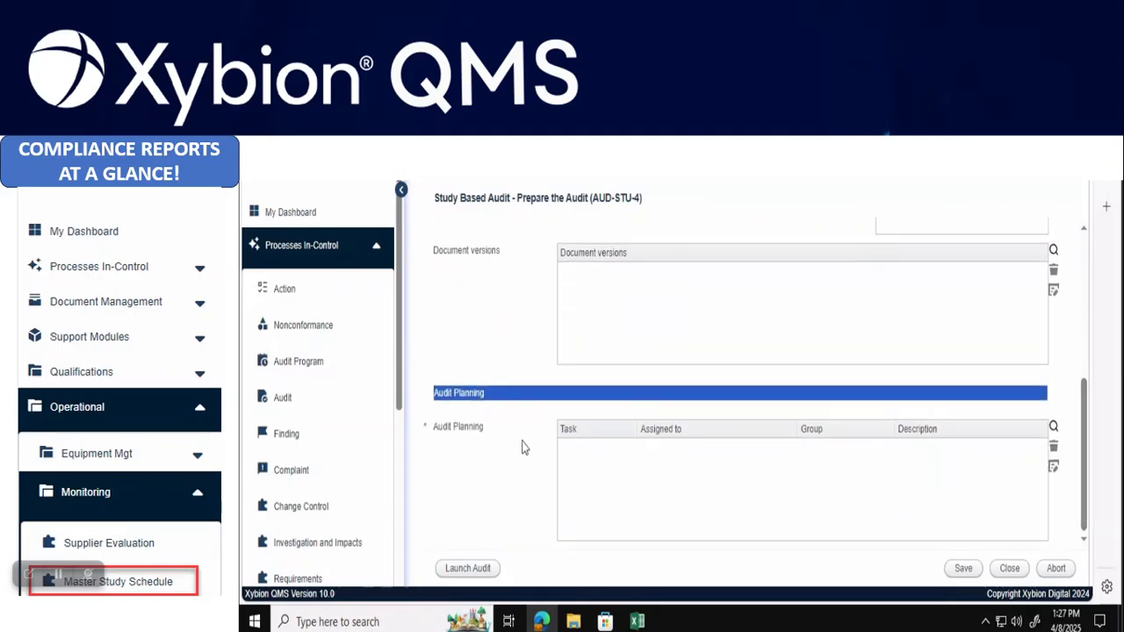
left_click(1054, 428)
left_click(592, 241)
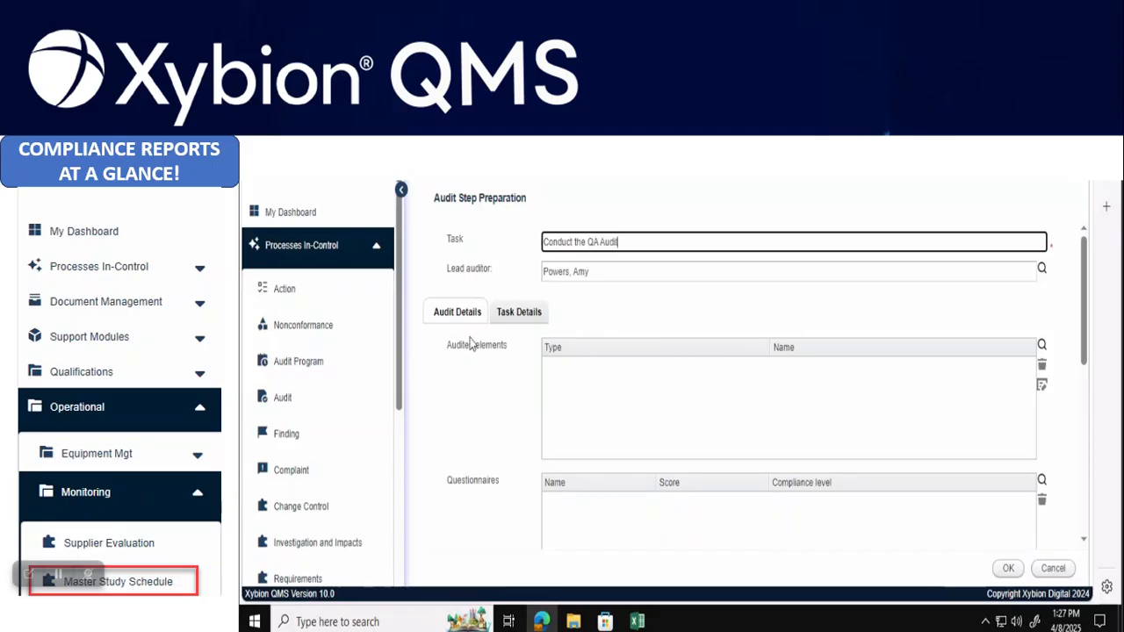
Add study MS-4 from the Master Study Schedule as an audited element
left_click(1042, 346)
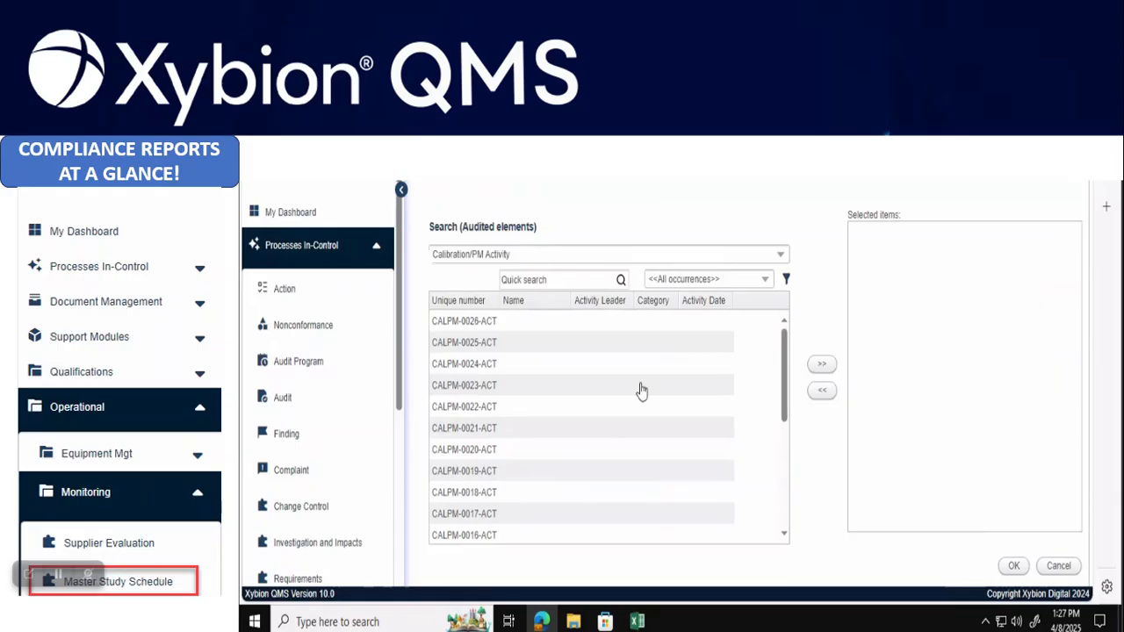
left_click(780, 254)
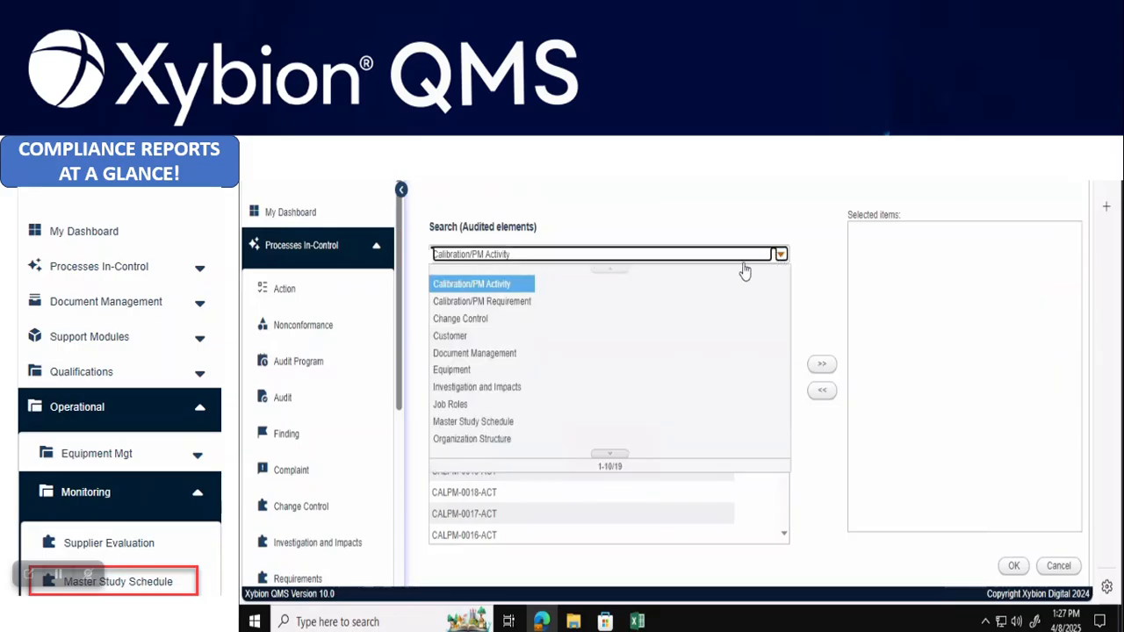
left_click(474, 421)
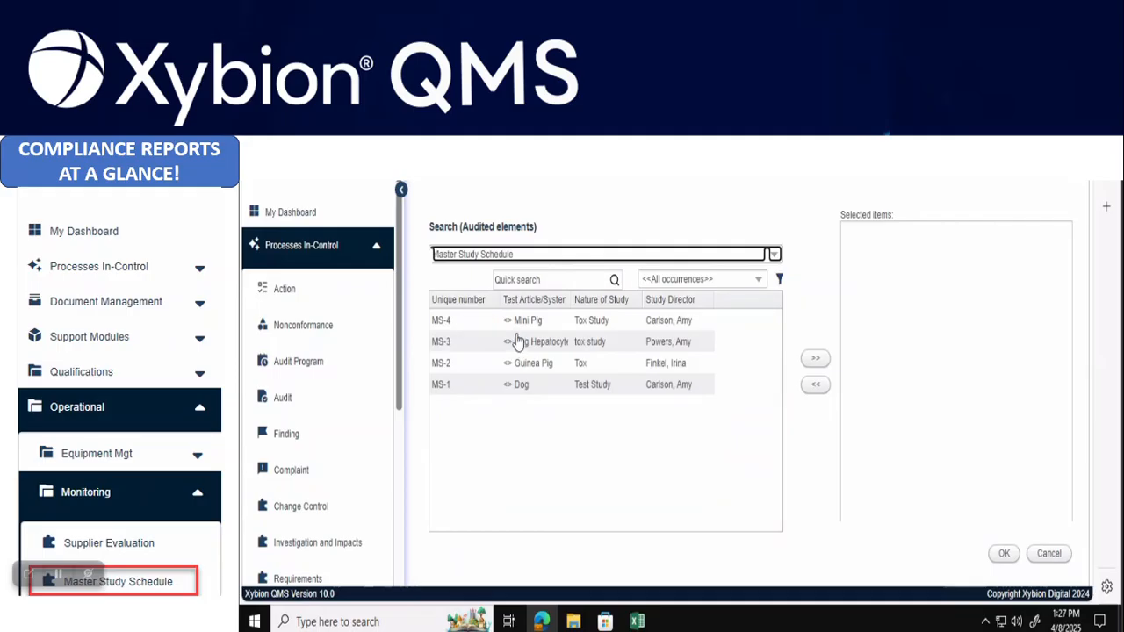
double_click(540, 321)
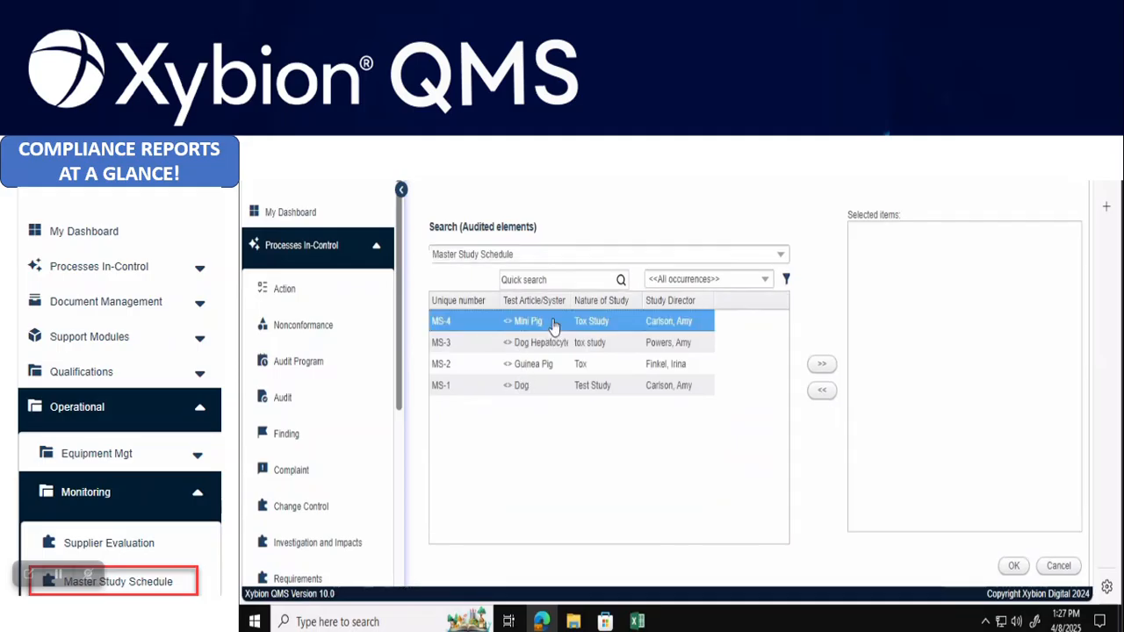
Search Document Management for 'report', add the NC report and Facility Safety audit report, and confirm
left_click(781, 255)
left_click(500, 354)
left_click(521, 278)
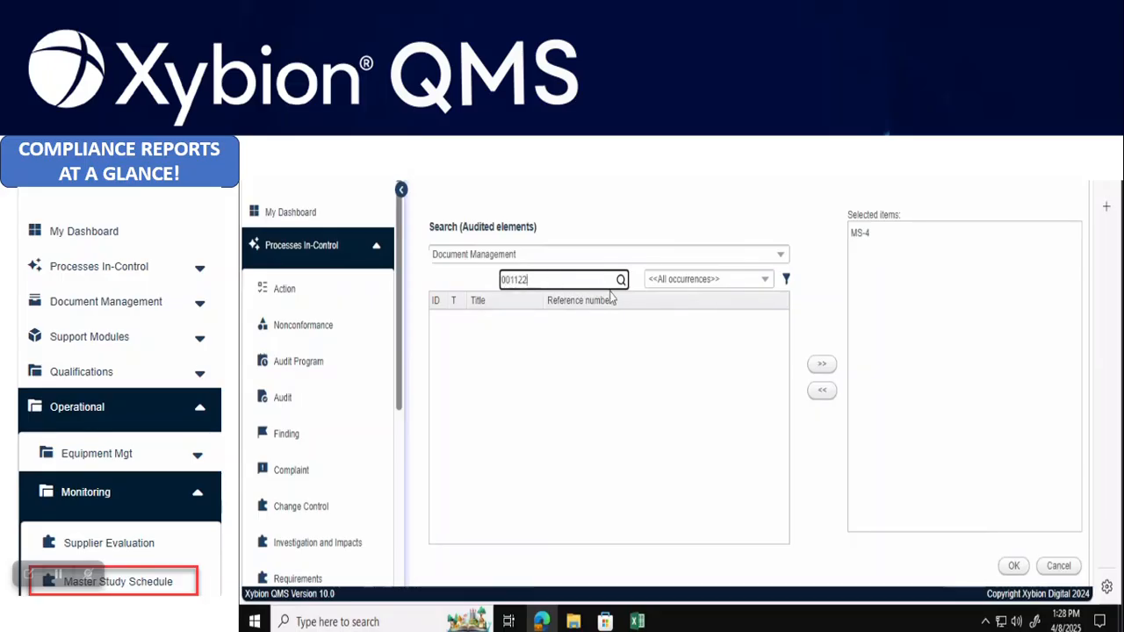
left_click(765, 280)
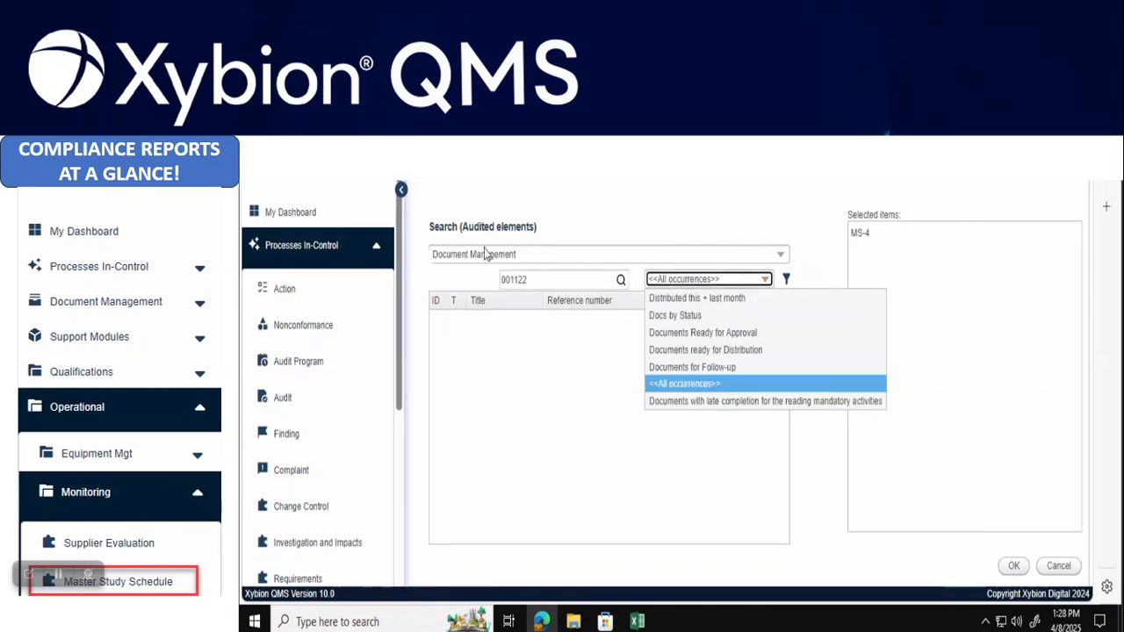
left_click(527, 279)
left_click_drag(528, 280, 502, 278)
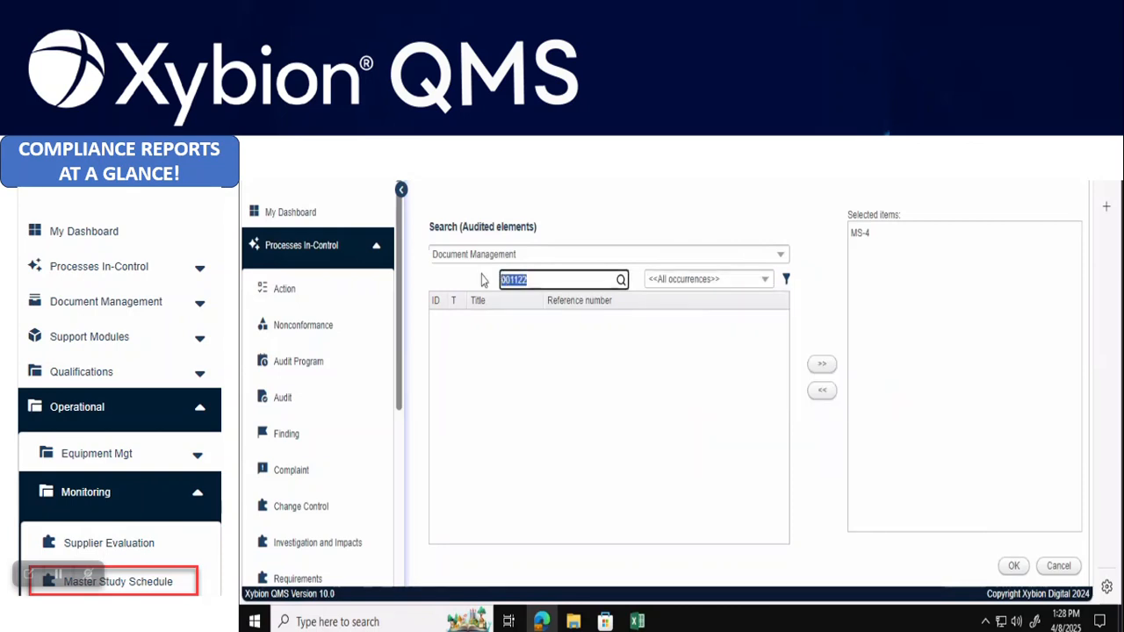
type("report")
key("Return")
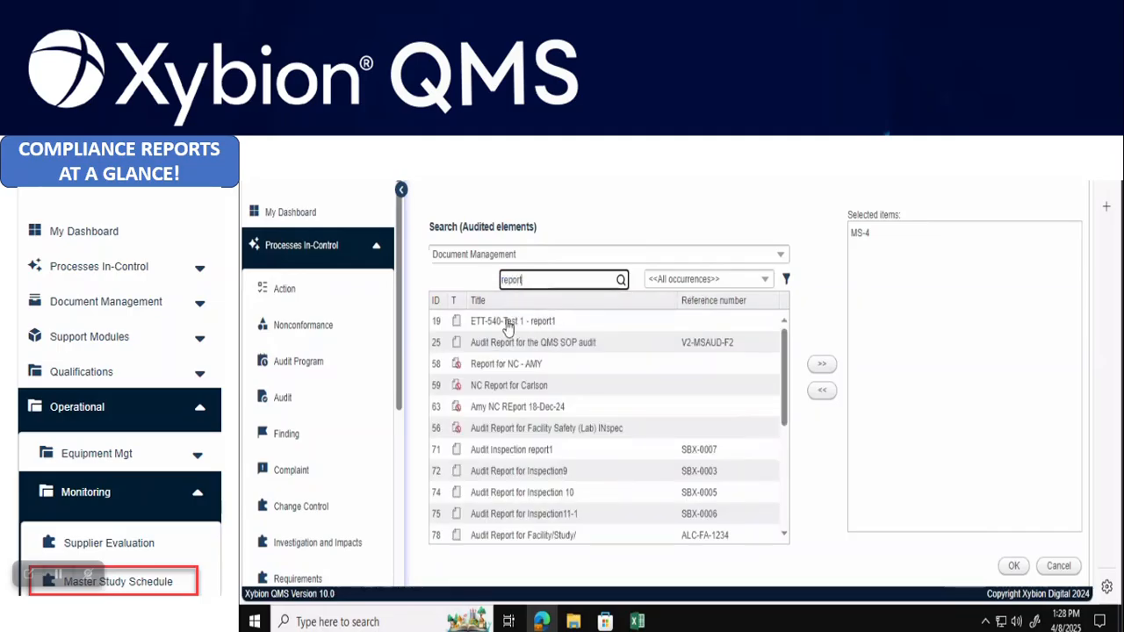
double_click(522, 371)
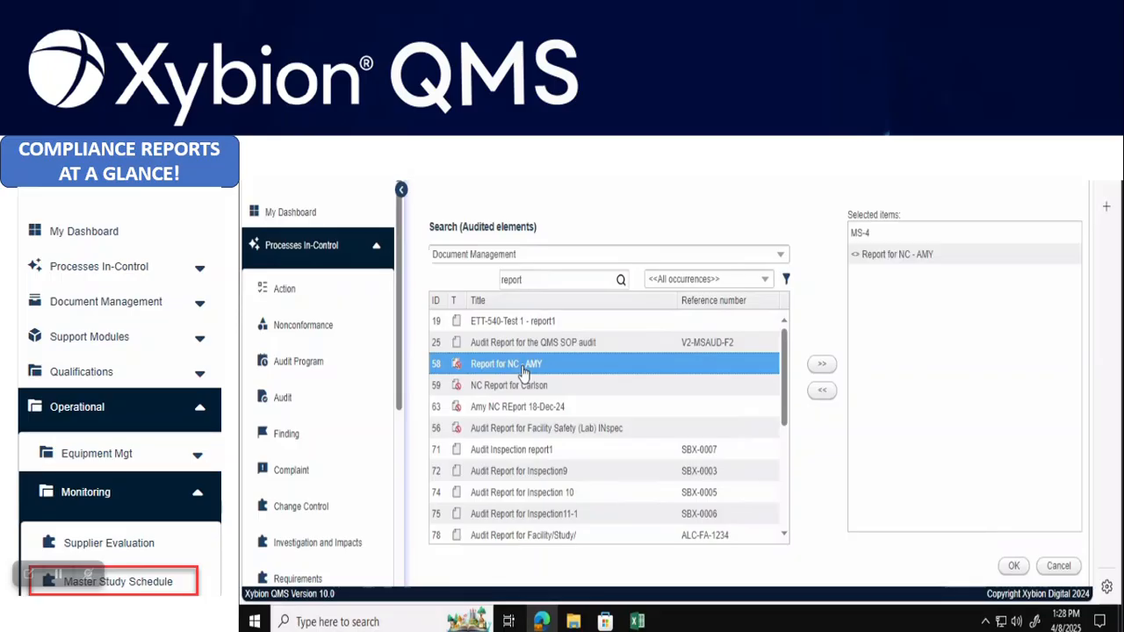
double_click(611, 432)
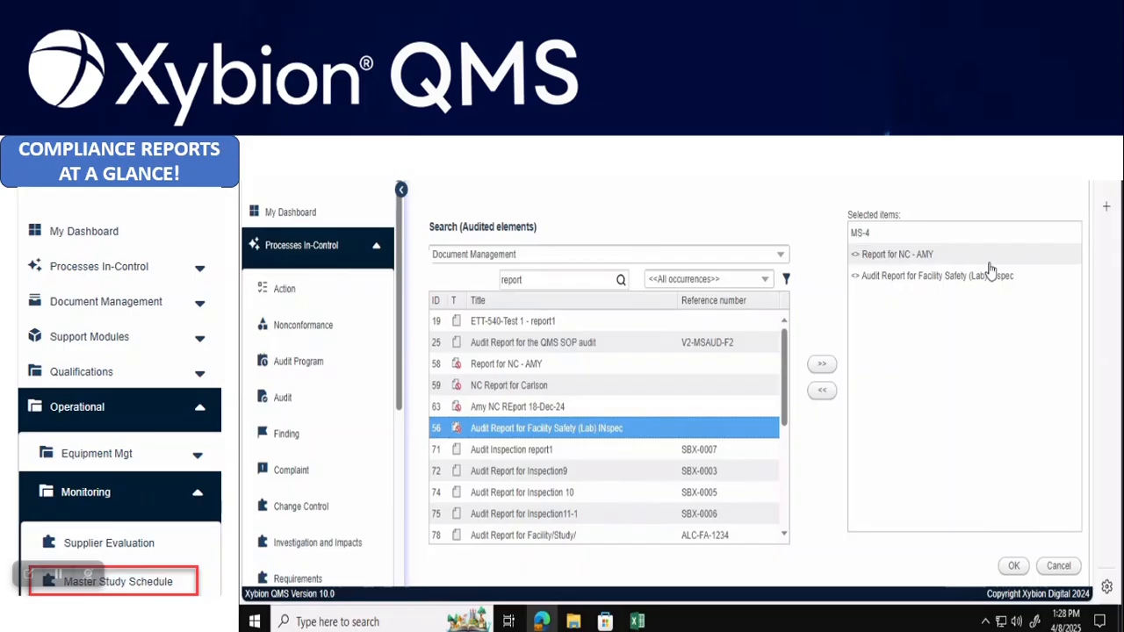
left_click(1013, 568)
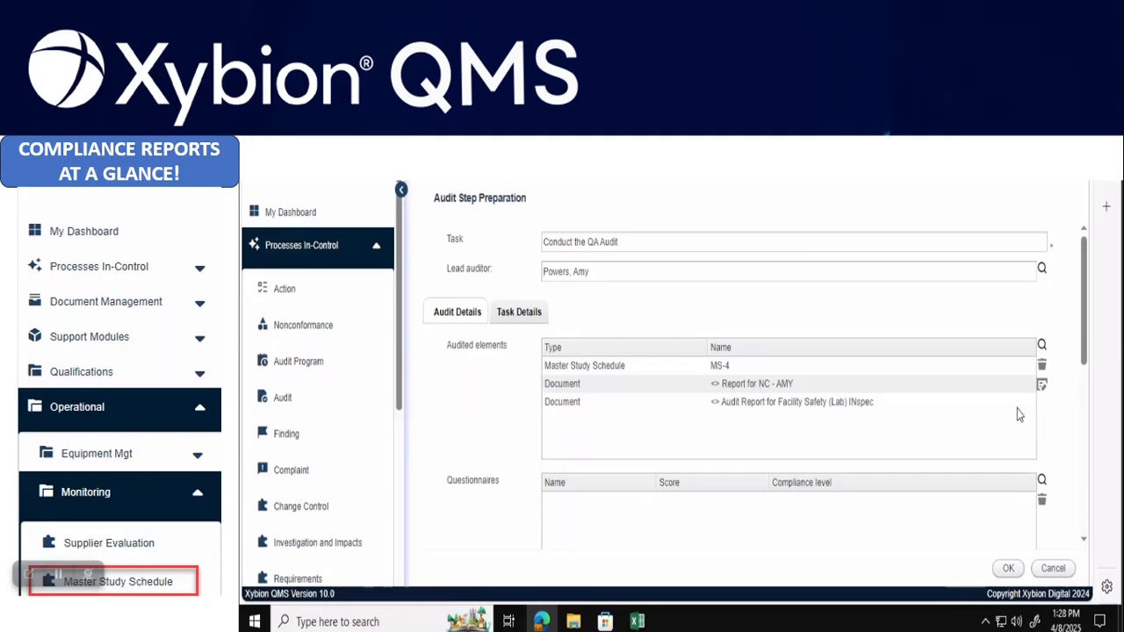
Attach the ISO 9001 Preparedness Questionnaire to the audit planning step
scroll(1088, 372, "down", 3)
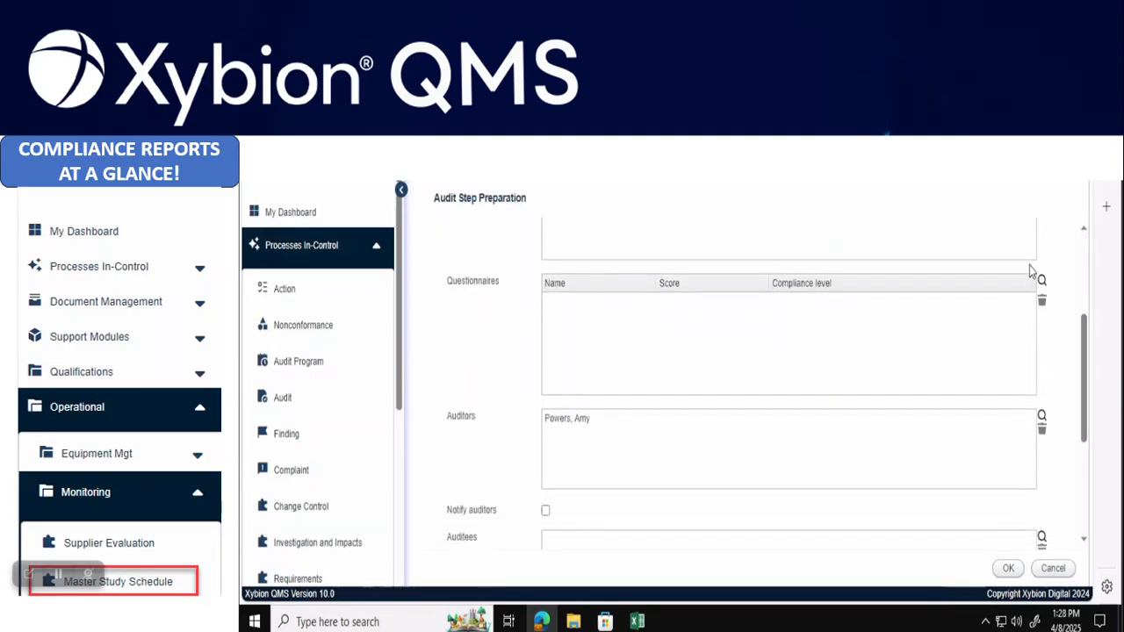
left_click(1040, 281)
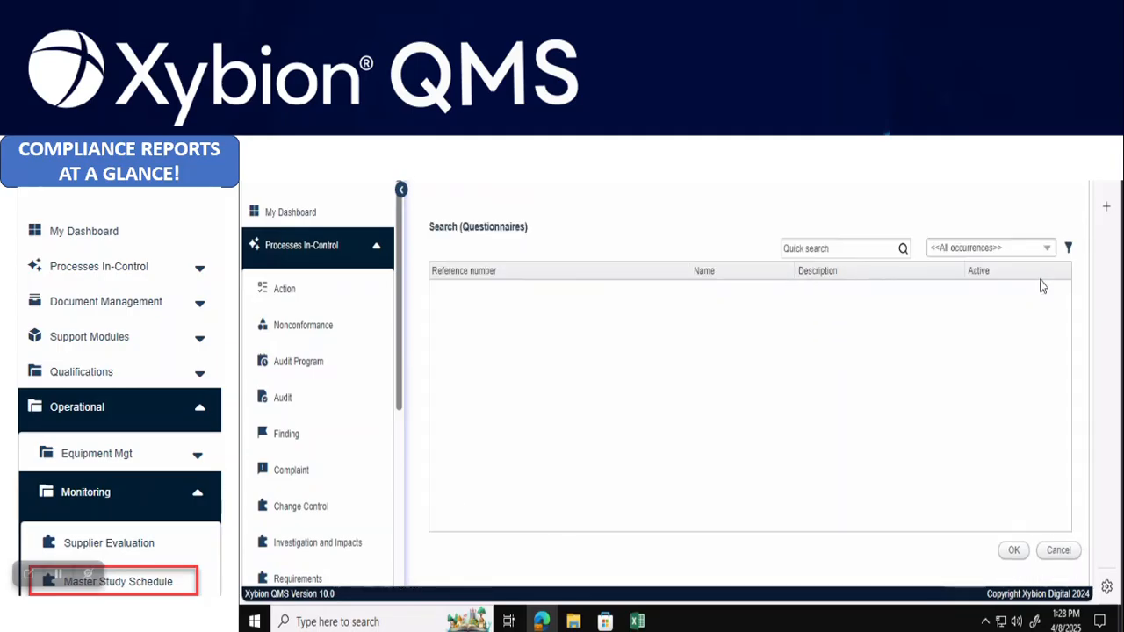
left_click(903, 251)
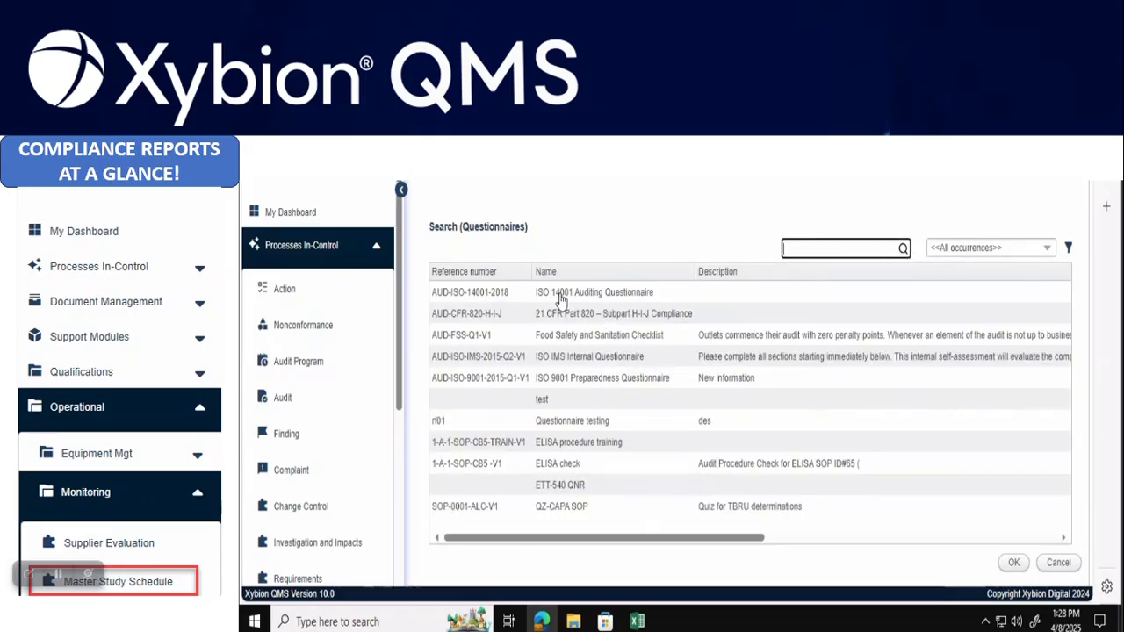
left_click(606, 379)
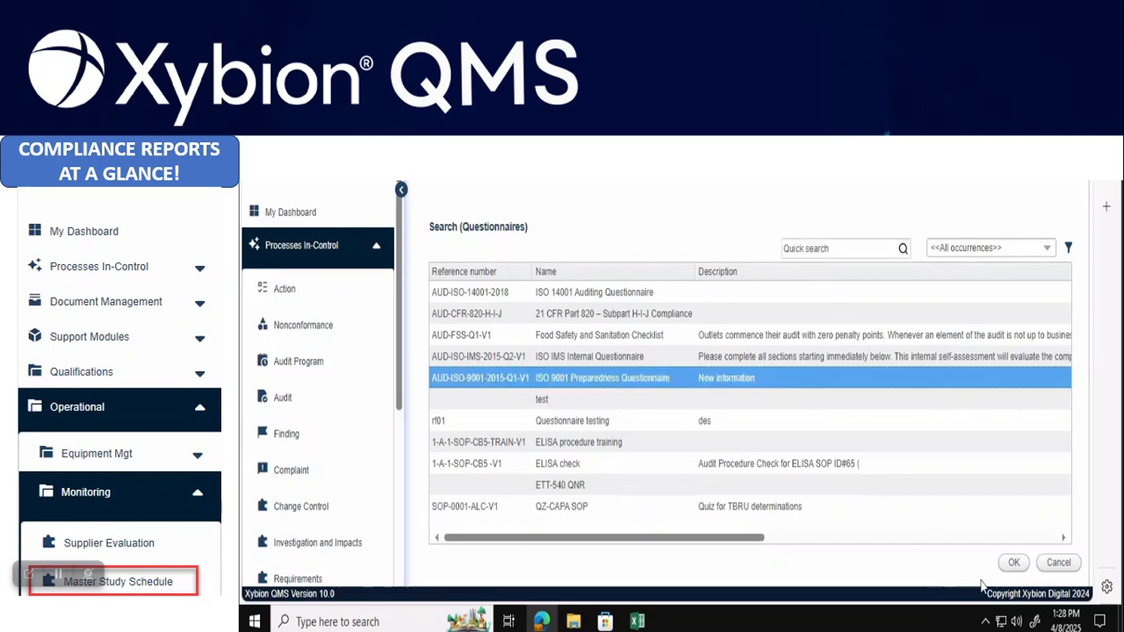
left_click(1014, 563)
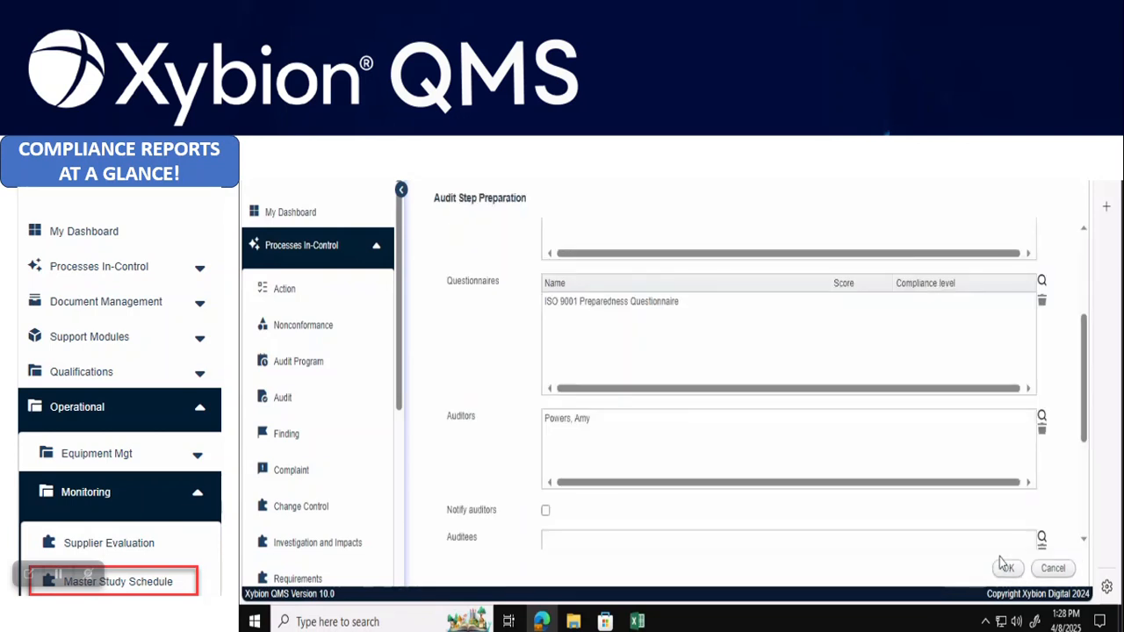
Confirm the planning step and launch audit AUD-STU-4
left_click_drag(1087, 374, 1087, 477)
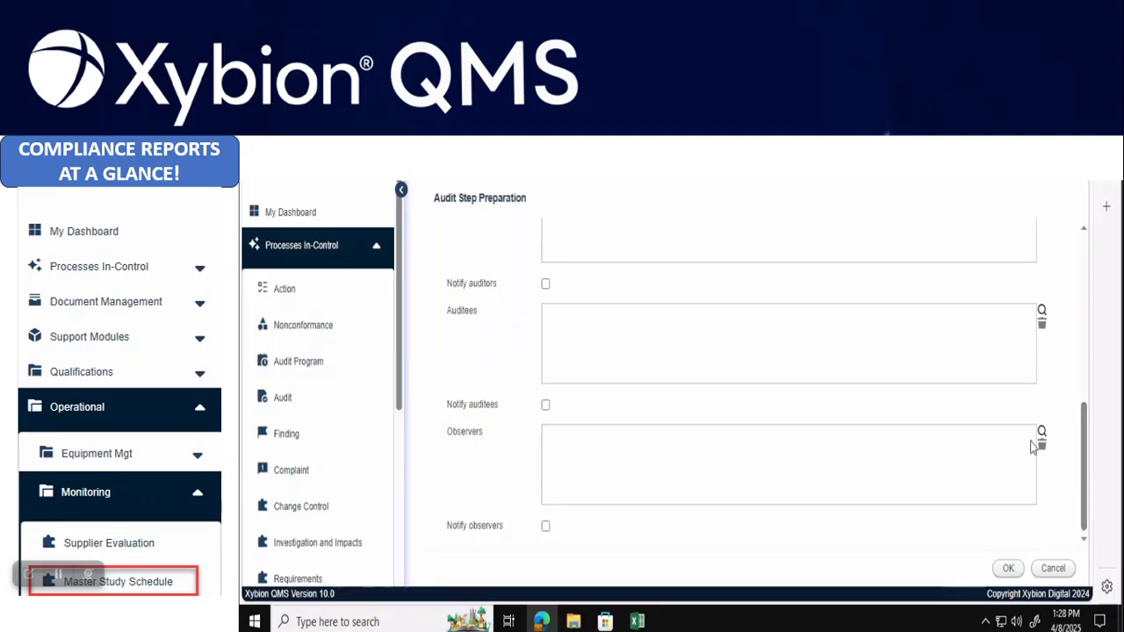
left_click(1011, 571)
left_click(469, 569)
Open AUD-STU-4's Audit Documentation task from the dashboard and complete it
left_click(296, 211)
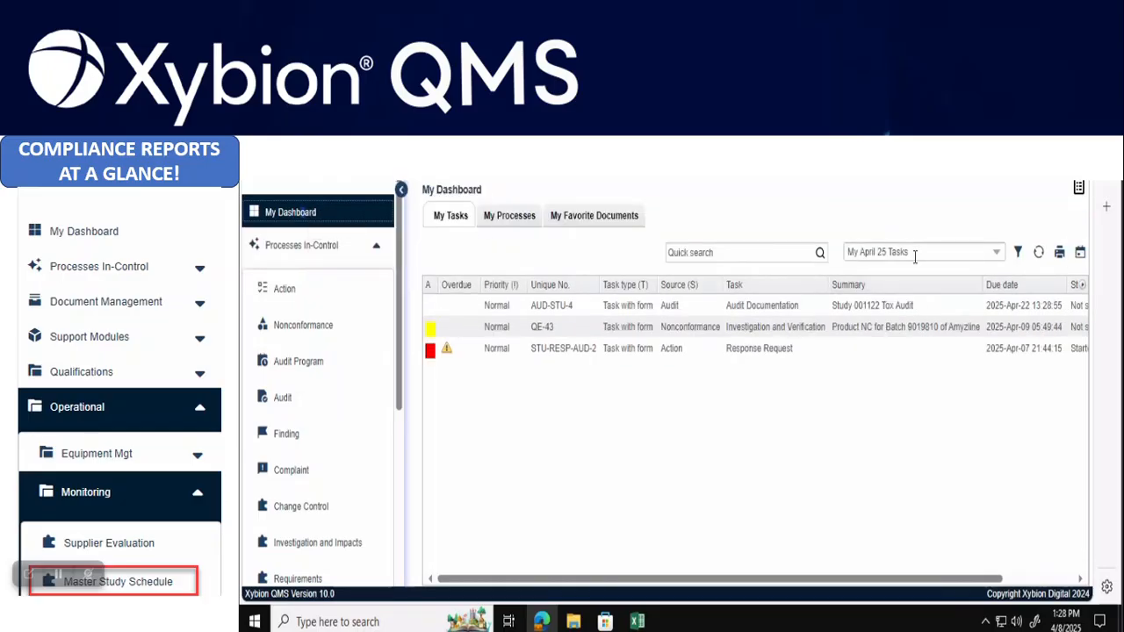
left_click(755, 312)
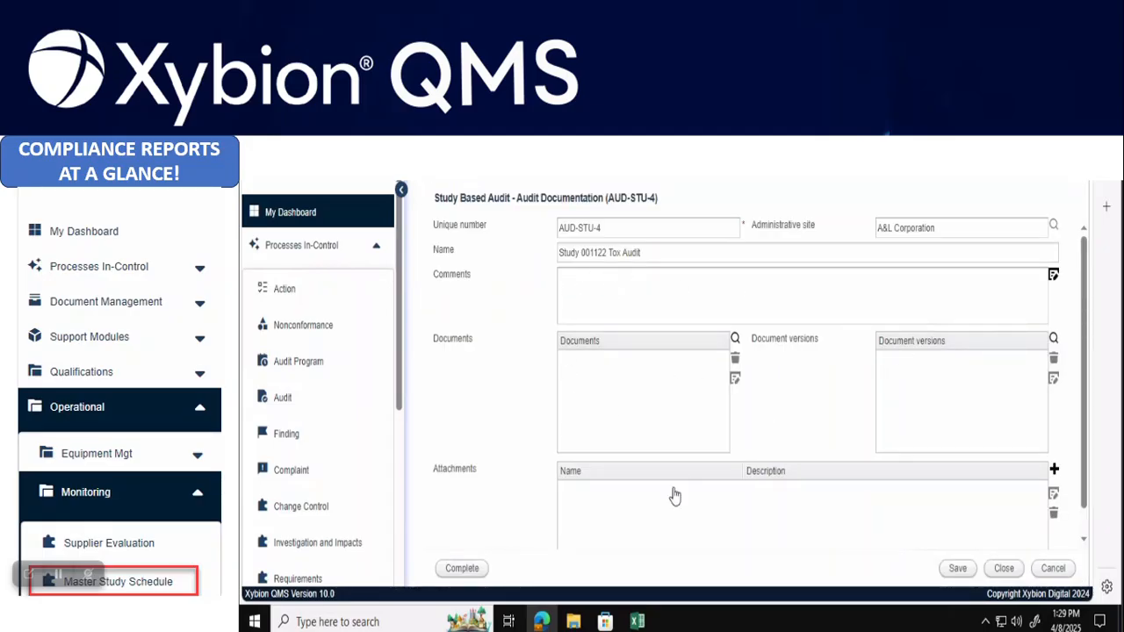
scroll(1089, 373, "down", 1)
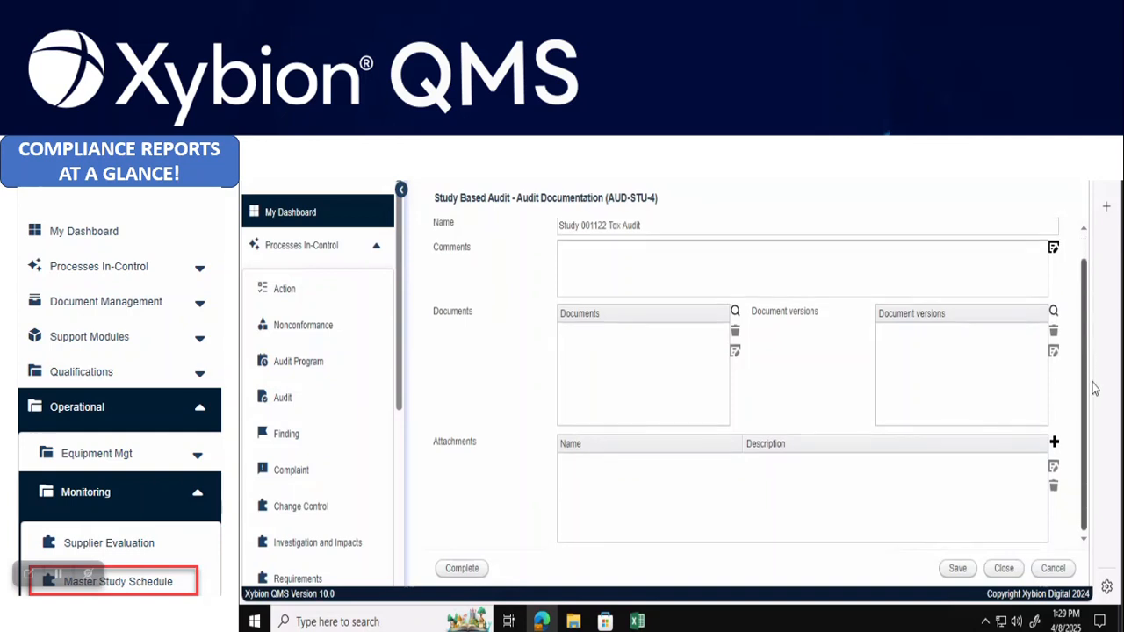
left_click(465, 568)
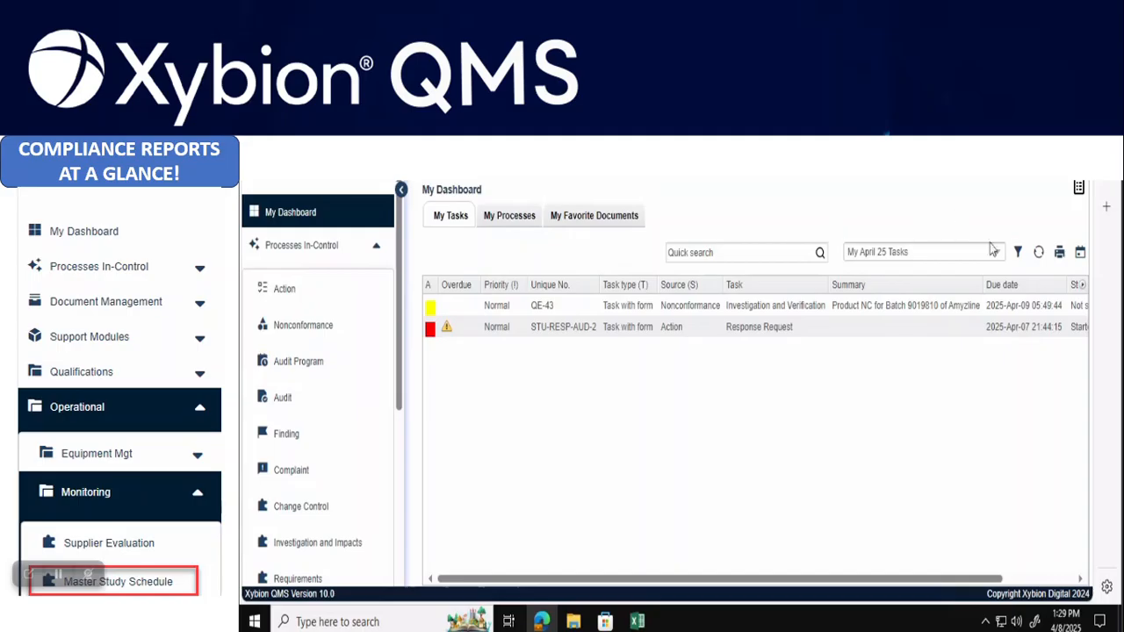
Open the Conduct the QA Audit task and scroll down to its Findings table
left_click(1040, 254)
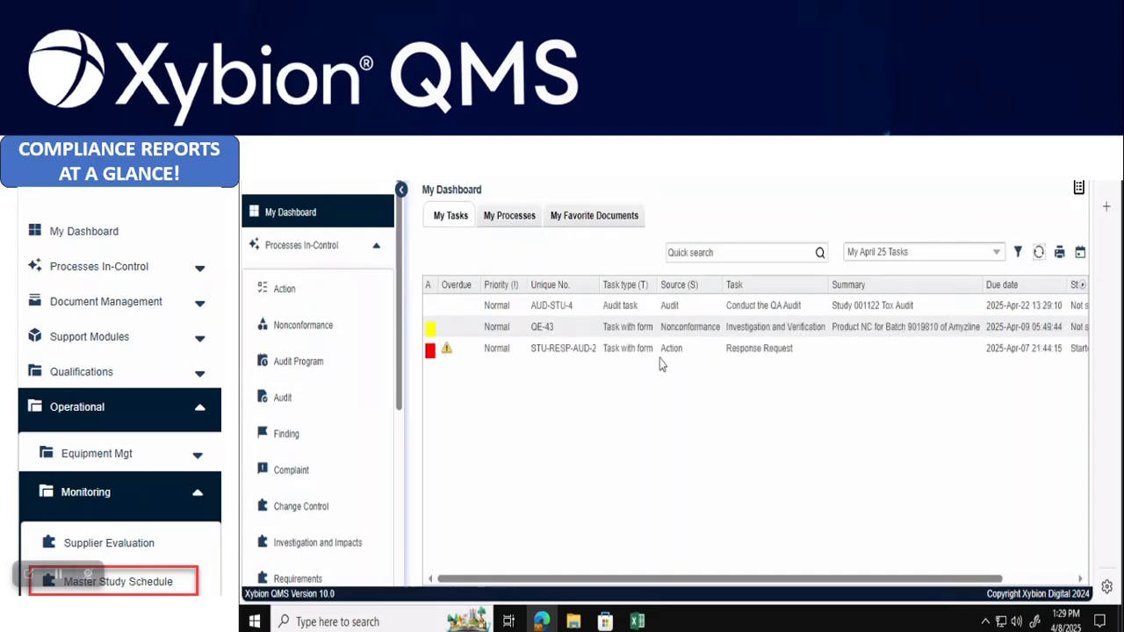
double_click(745, 313)
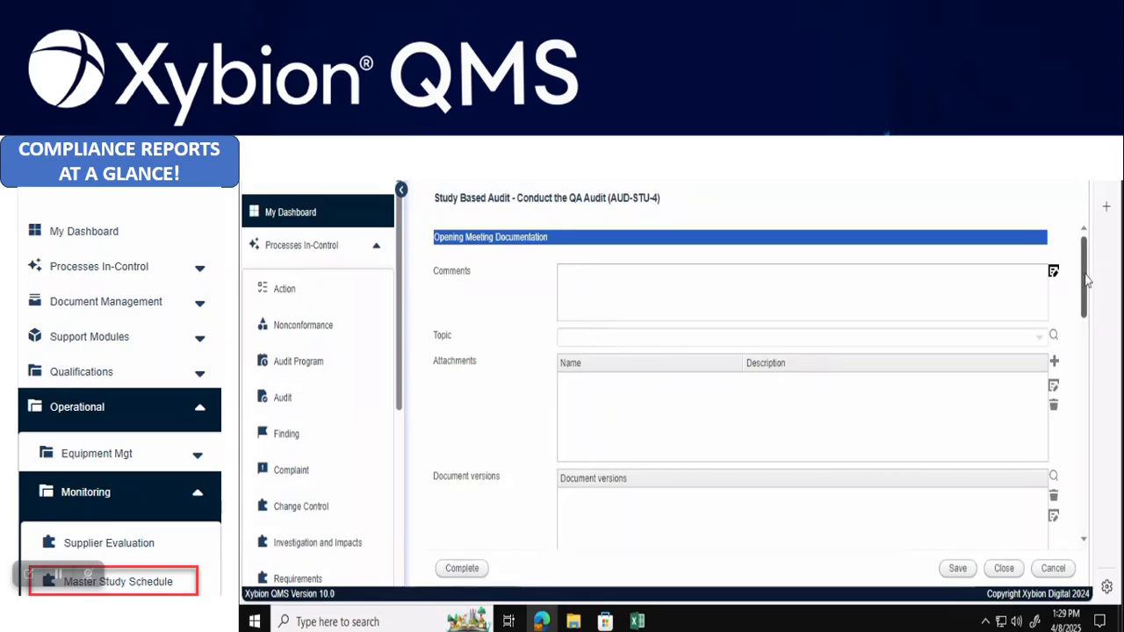
left_click_drag(1085, 278, 1103, 376)
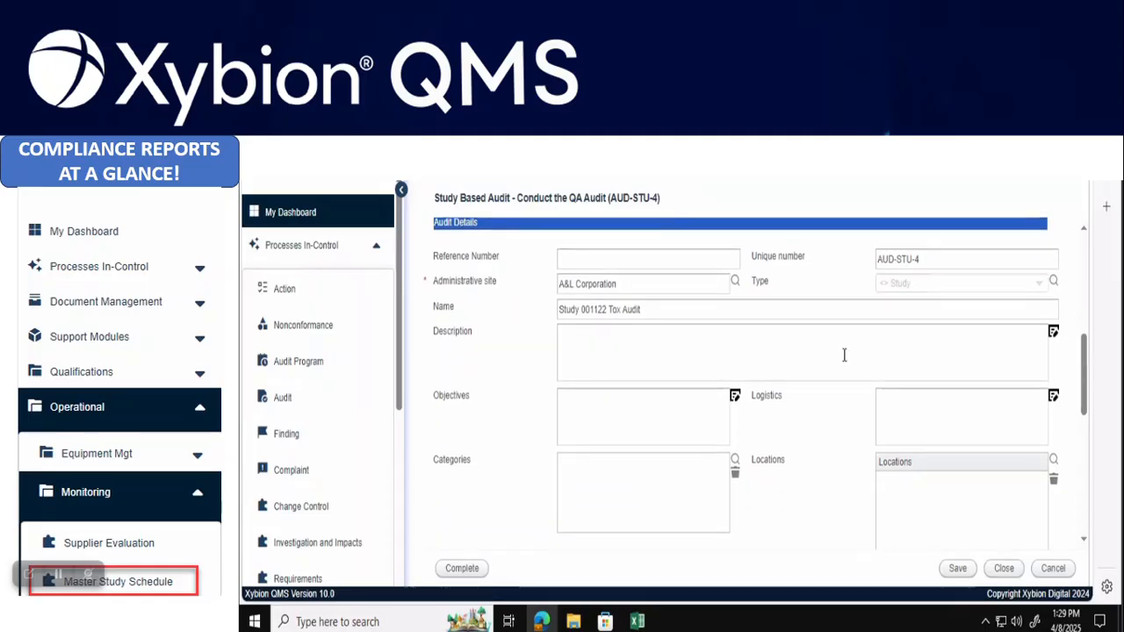
left_click_drag(1085, 371, 1092, 490)
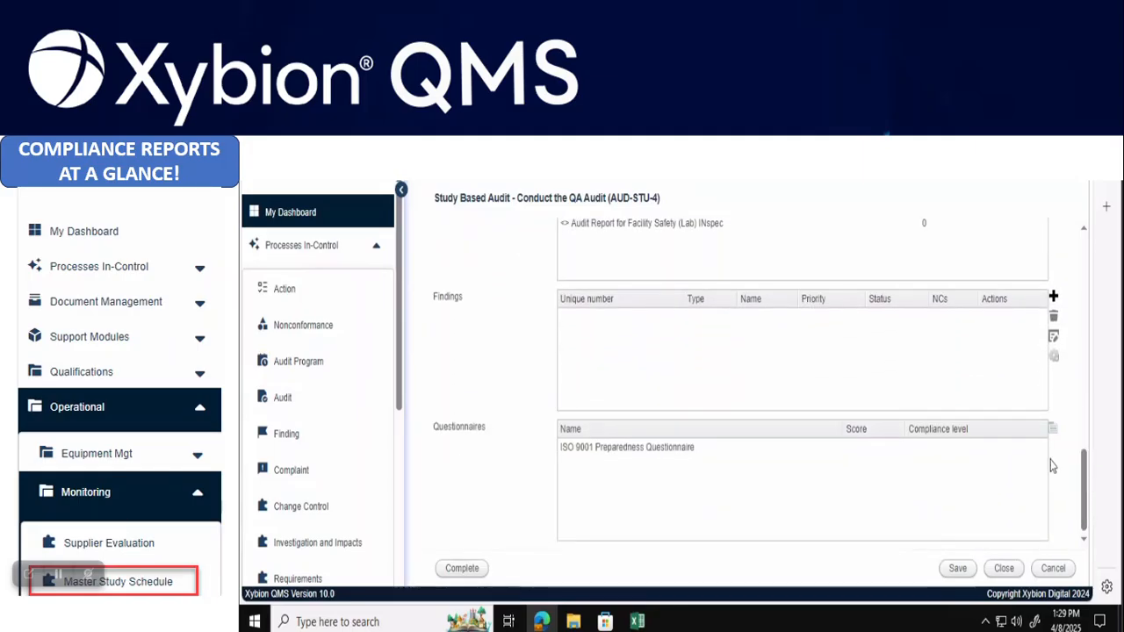
Add a finding named 'Deviation on Procedure' with type Finding and High priority
left_click(1053, 299)
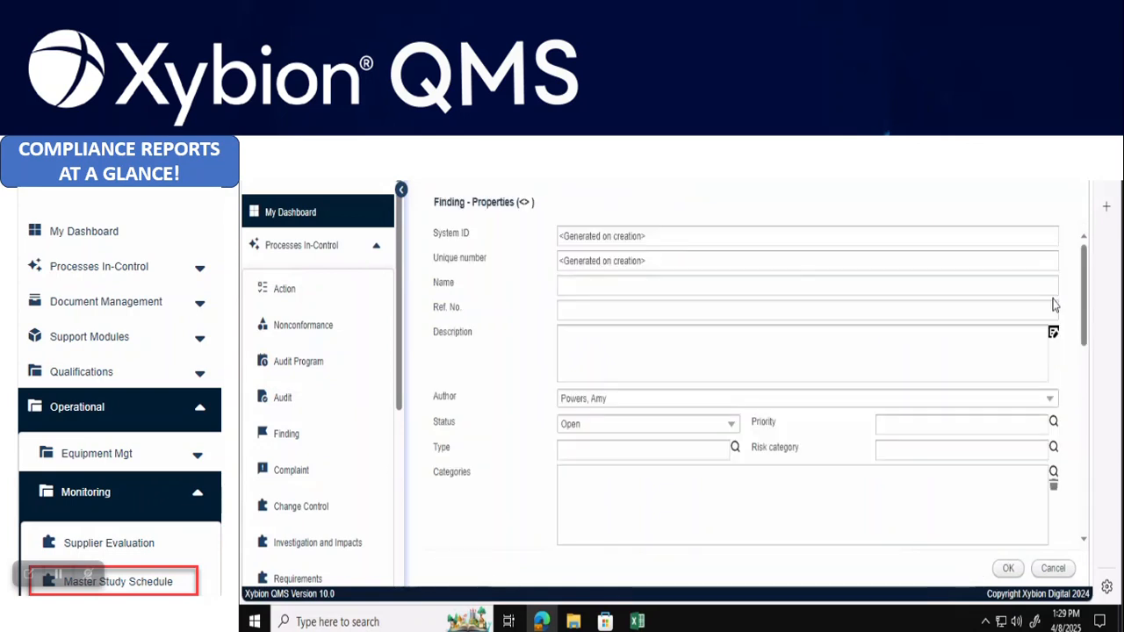
left_click(586, 280)
type("Deviation on Procedure")
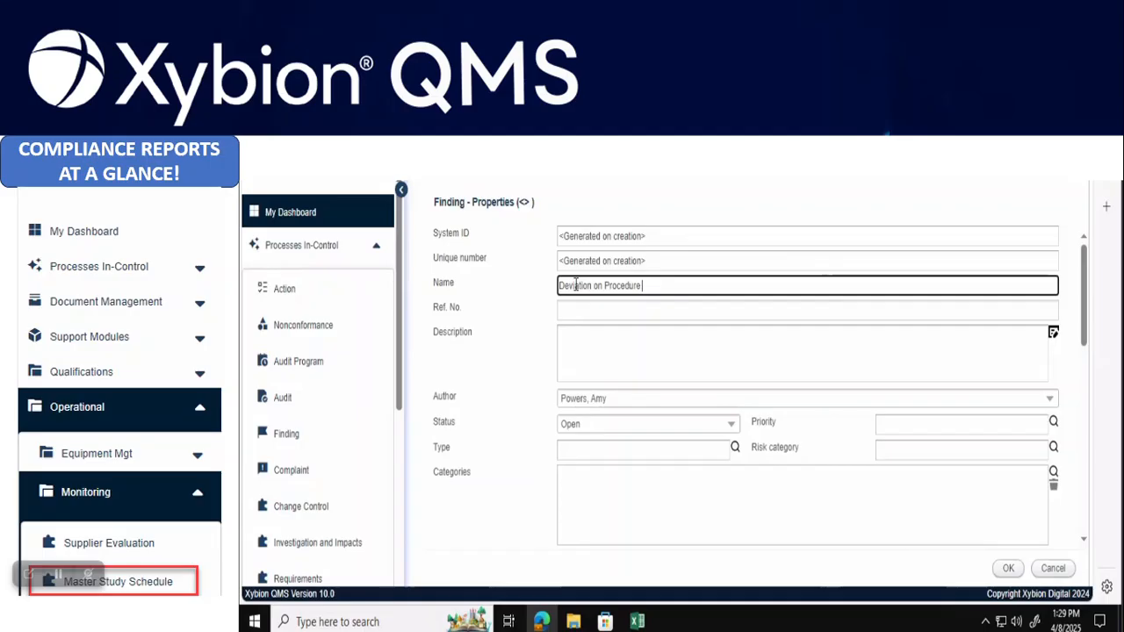
left_click(594, 340)
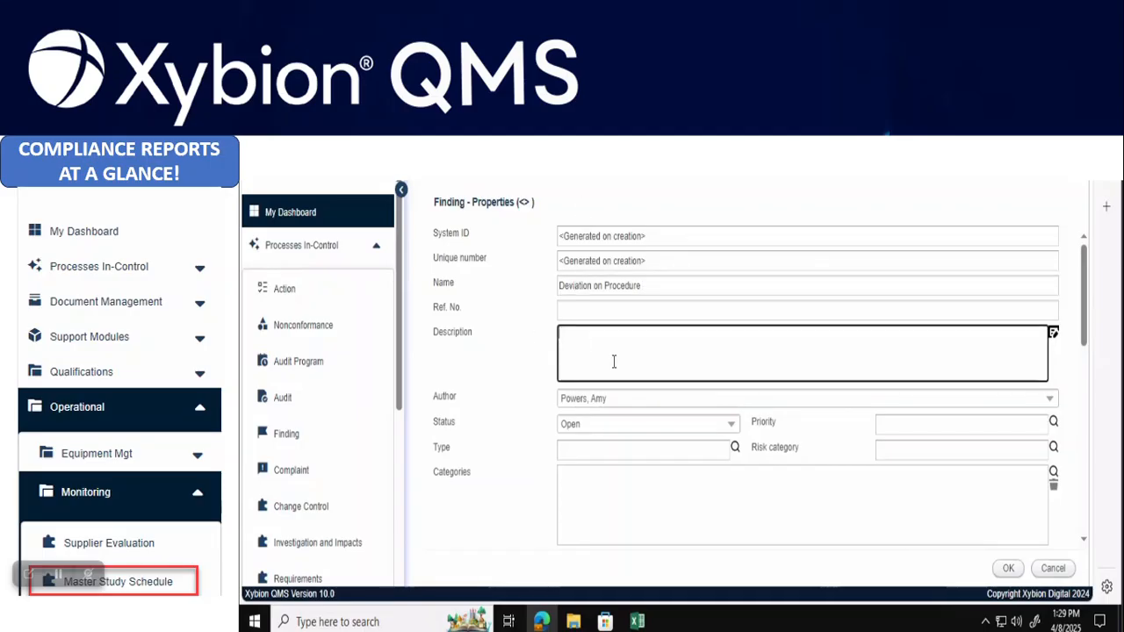
left_click(735, 447)
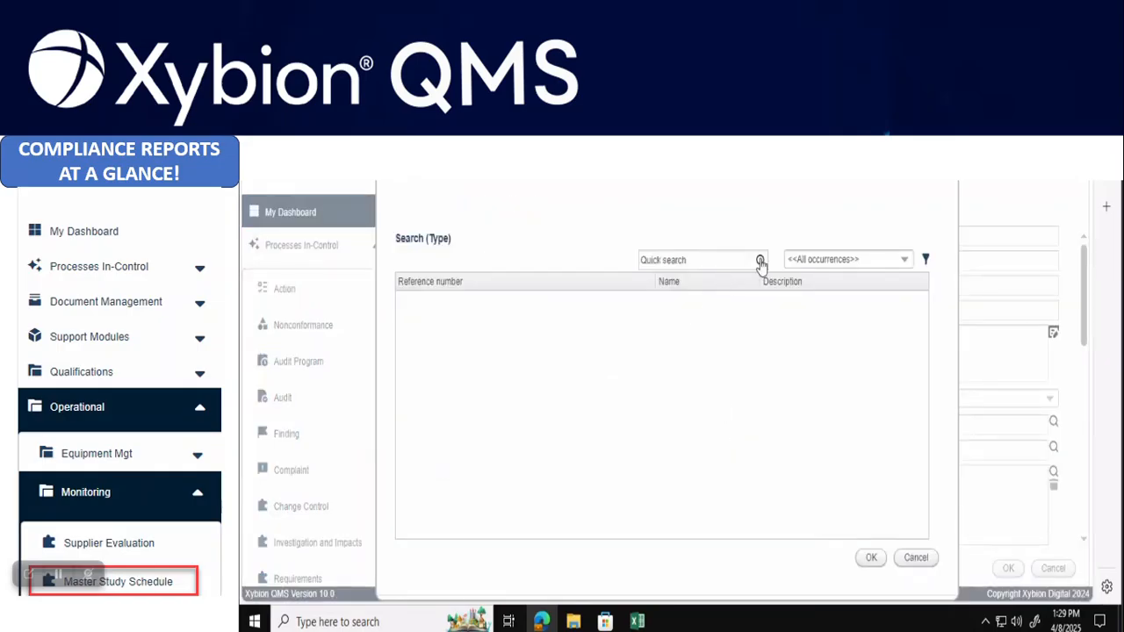
left_click(761, 259)
left_click(657, 324)
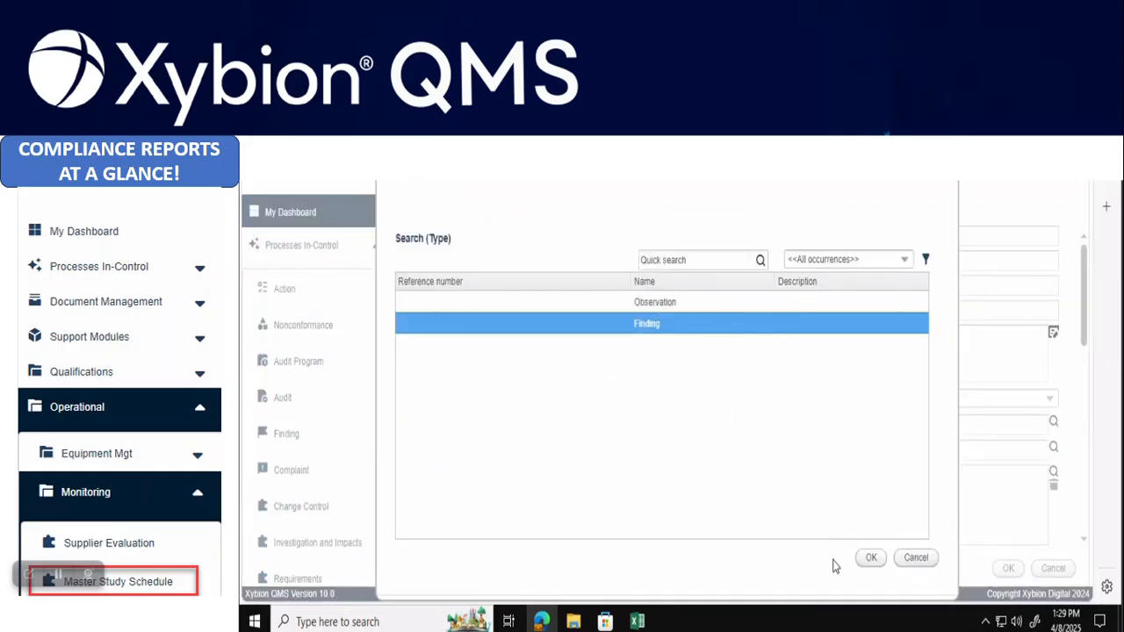
left_click(872, 560)
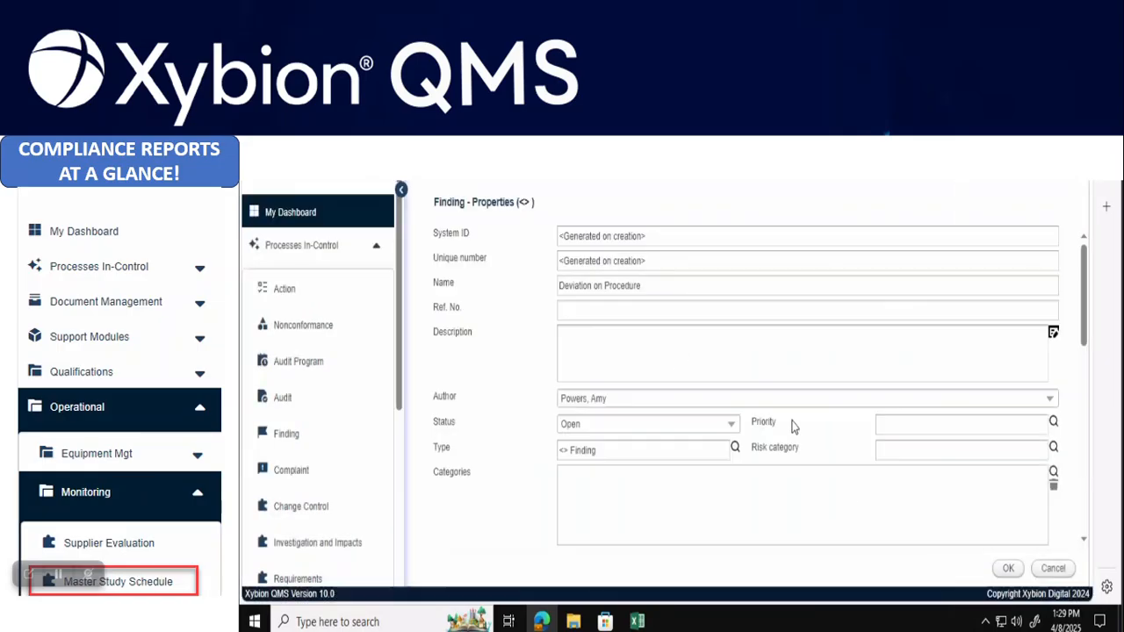
left_click(1053, 423)
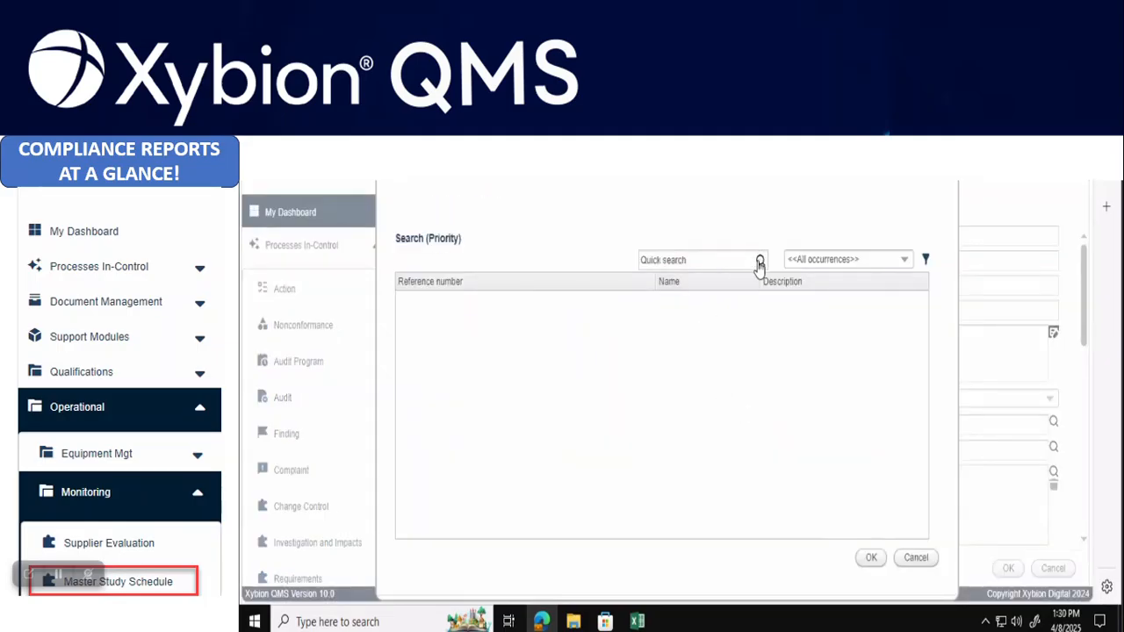
left_click(760, 262)
left_click(673, 348)
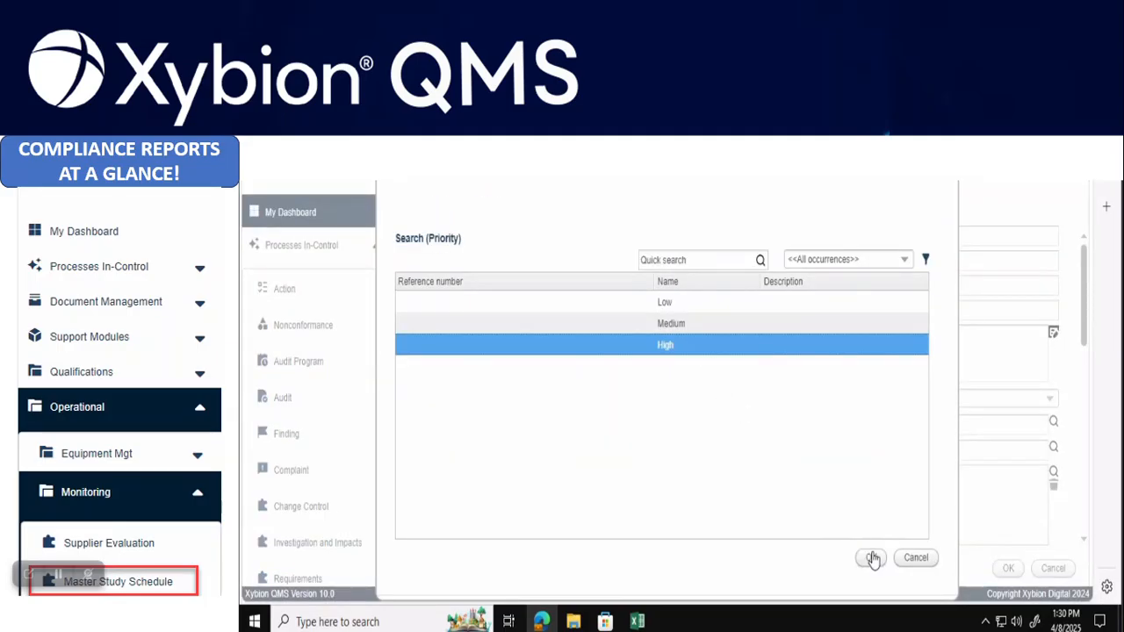
left_click(872, 560)
Link the Facility Safety audit report and study MS-4 to the finding as audited elements
scroll(772, 425, "down", 3)
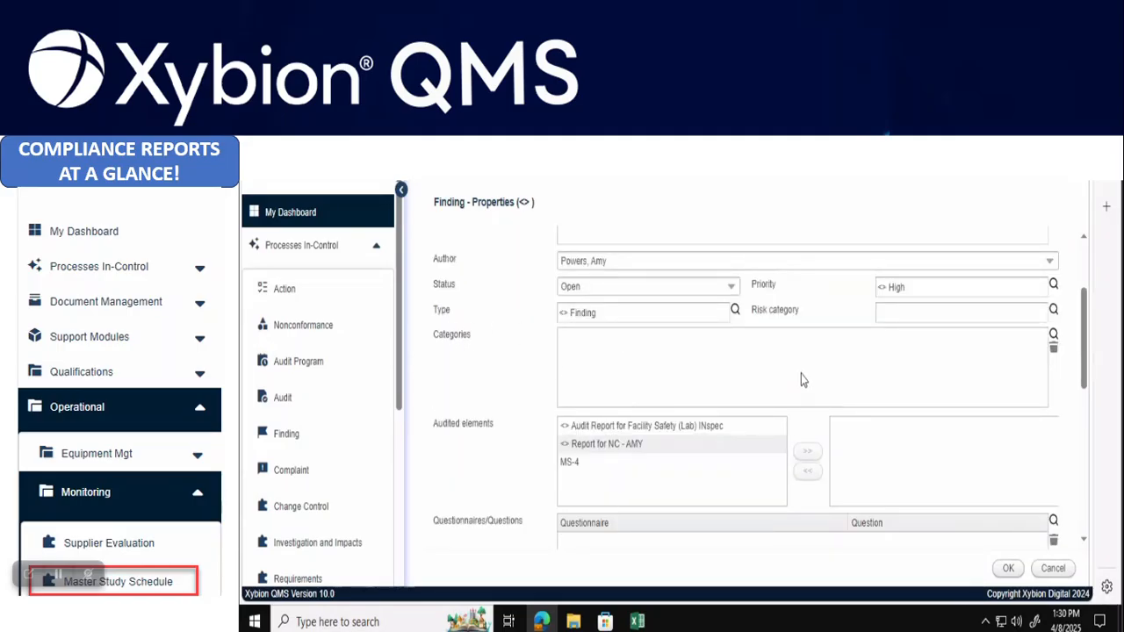
scroll(801, 374, "down", 1)
left_click(677, 360)
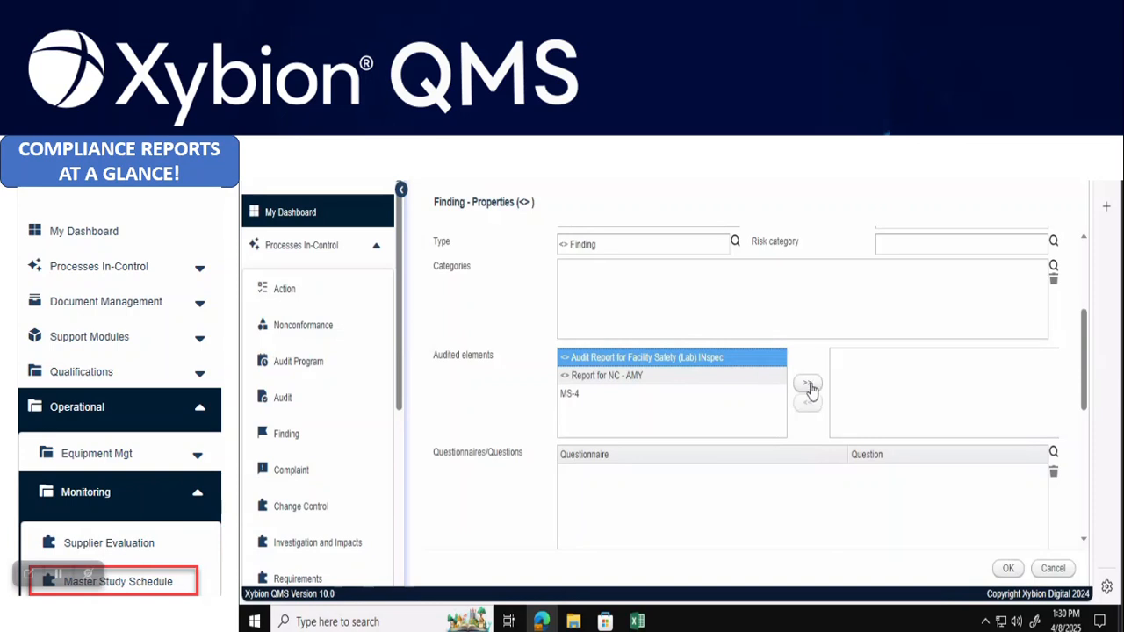
left_click(808, 383)
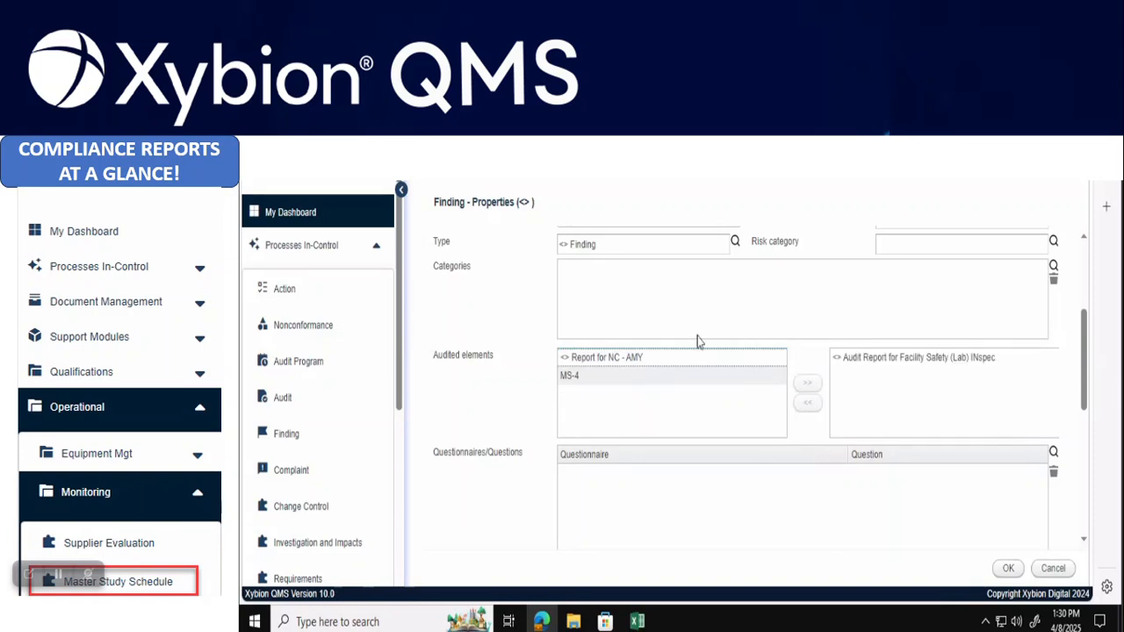
left_click(633, 378)
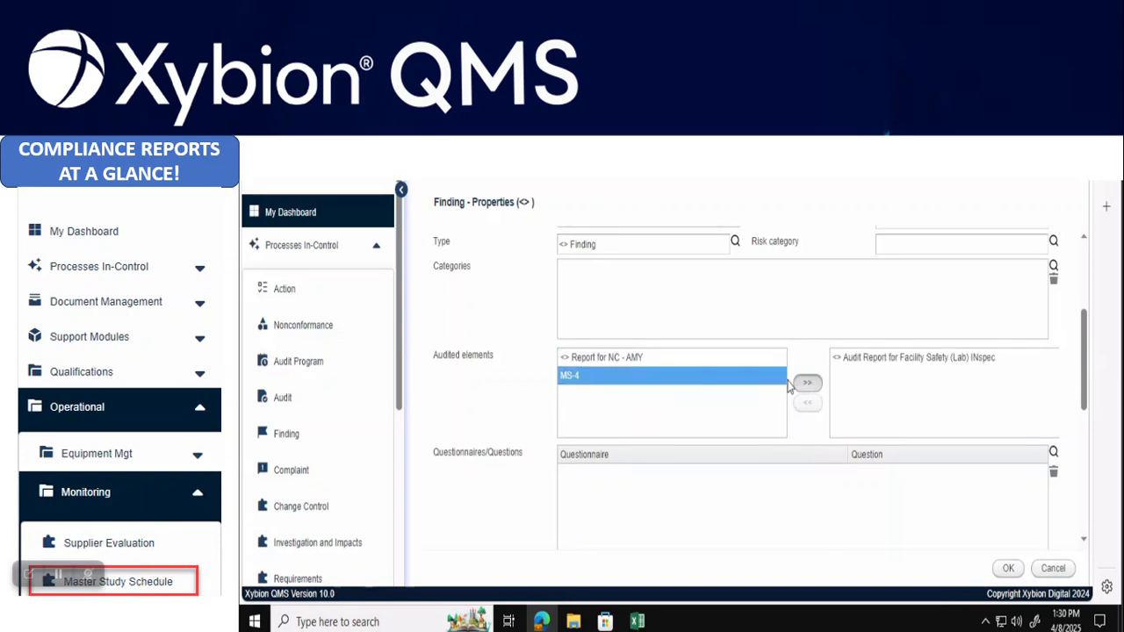
left_click(806, 383)
Set grouping to First Time and classification to Data Accuracy, then save the finding
scroll(713, 385, "down", 2)
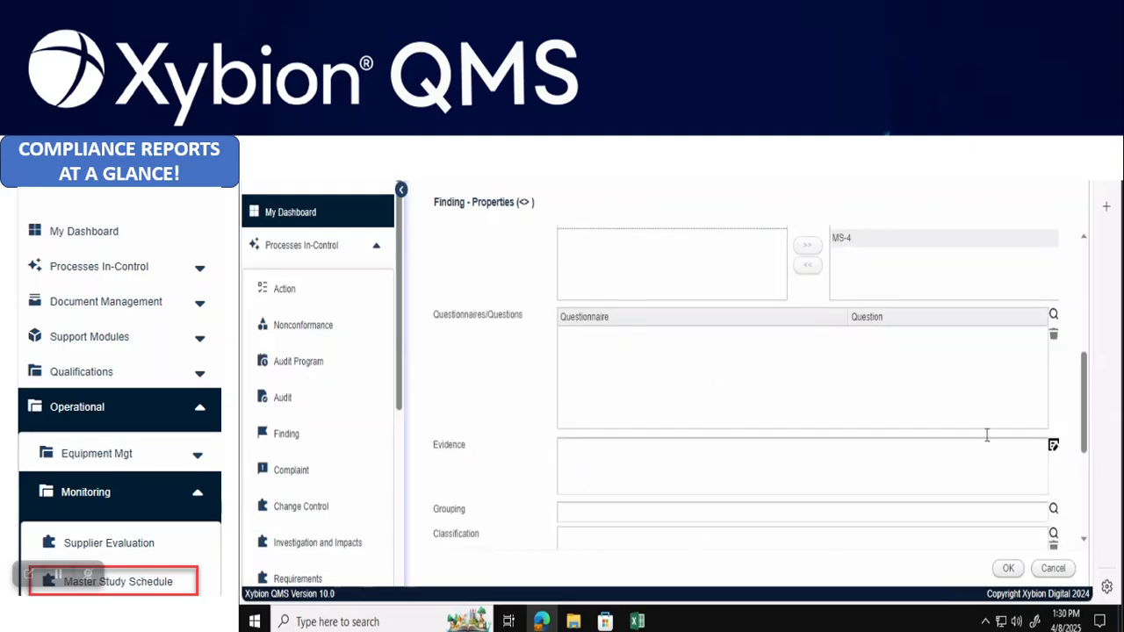
left_click(1054, 511)
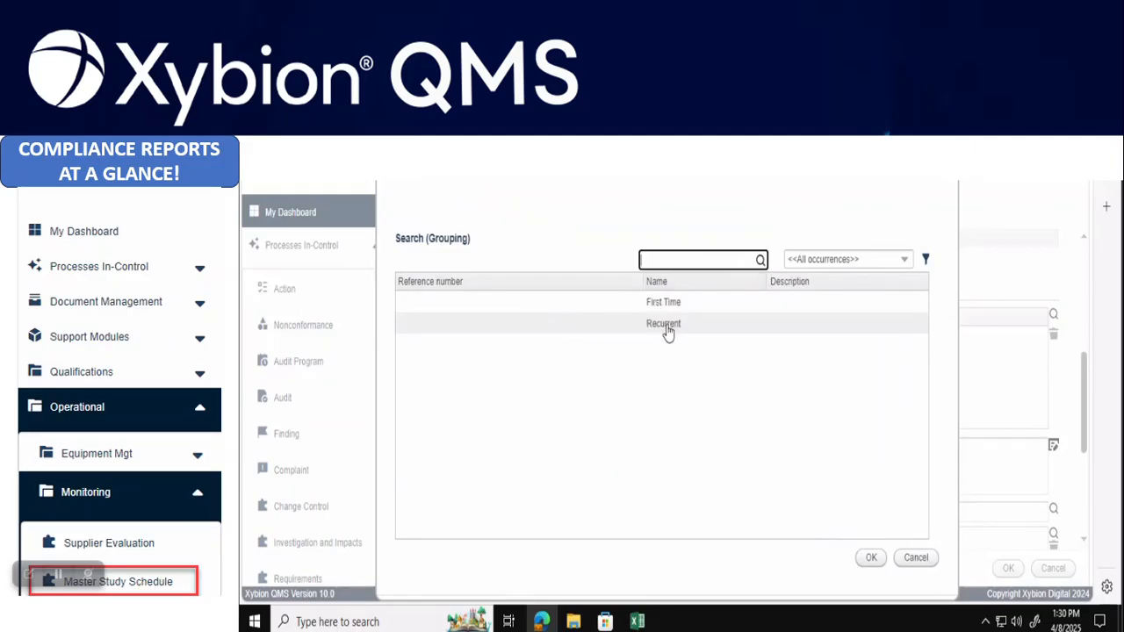
left_click(672, 304)
left_click(878, 566)
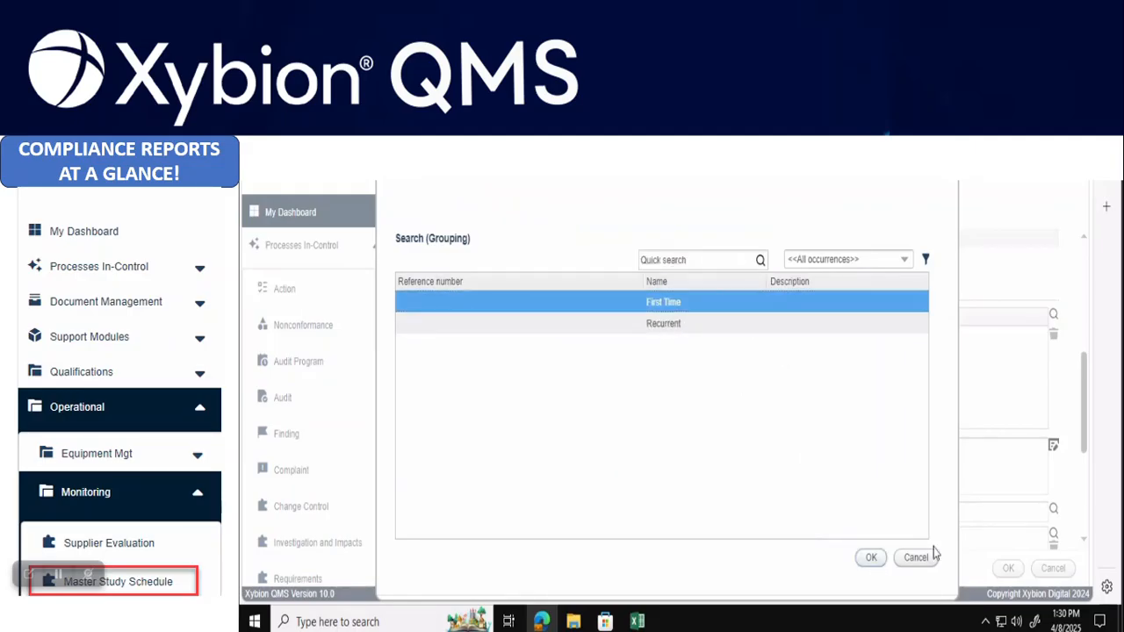
scroll(850, 466, "down", 3)
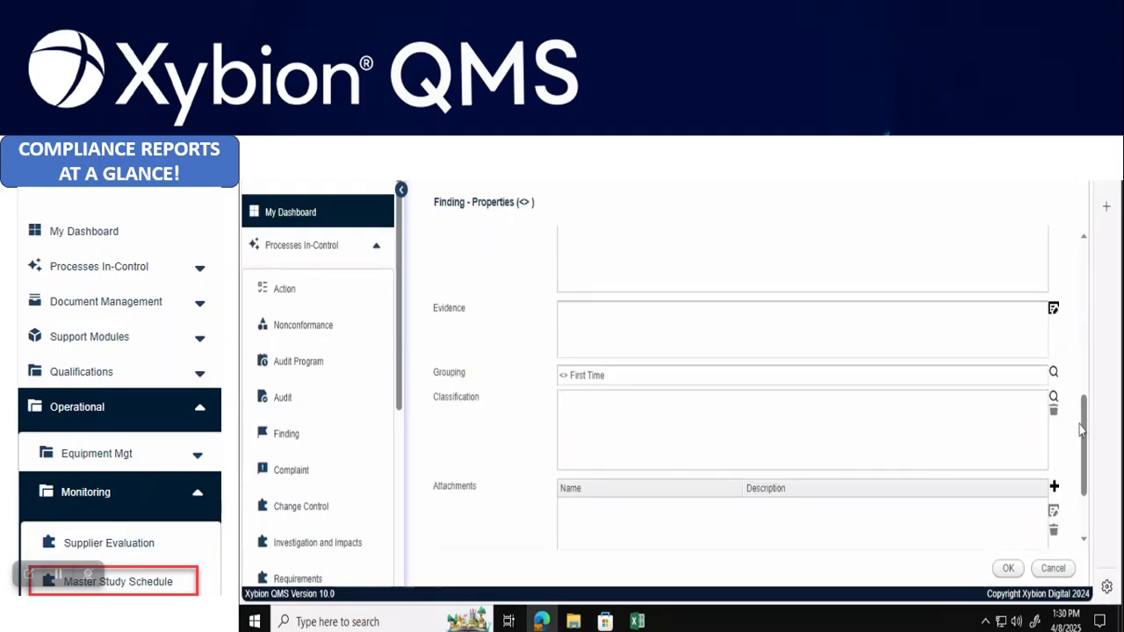
left_click(1054, 396)
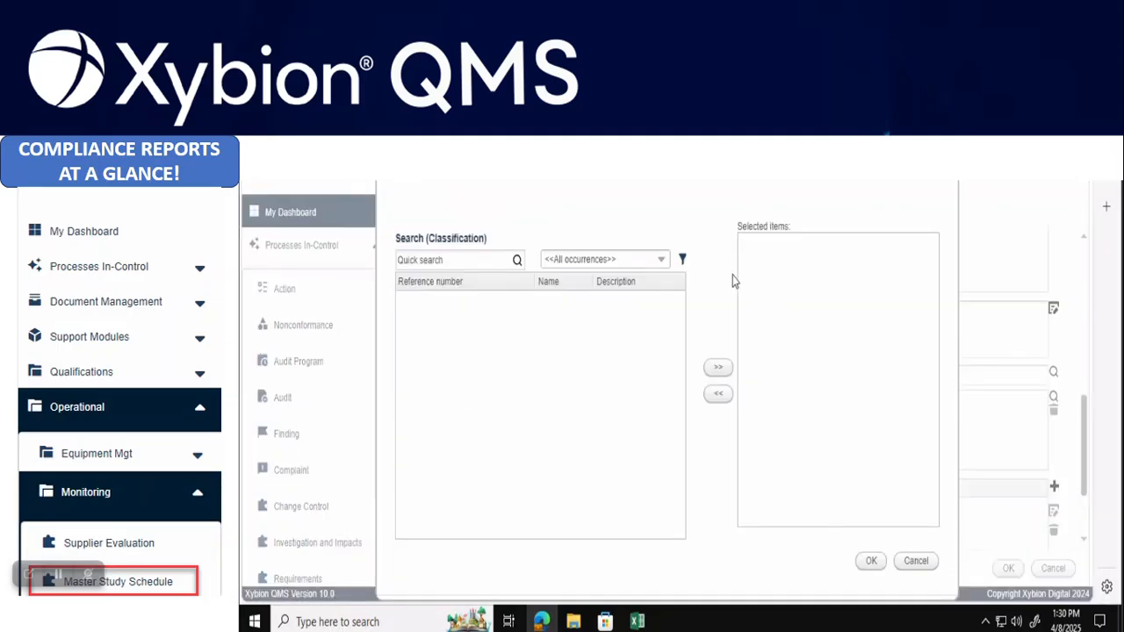
left_click(505, 261)
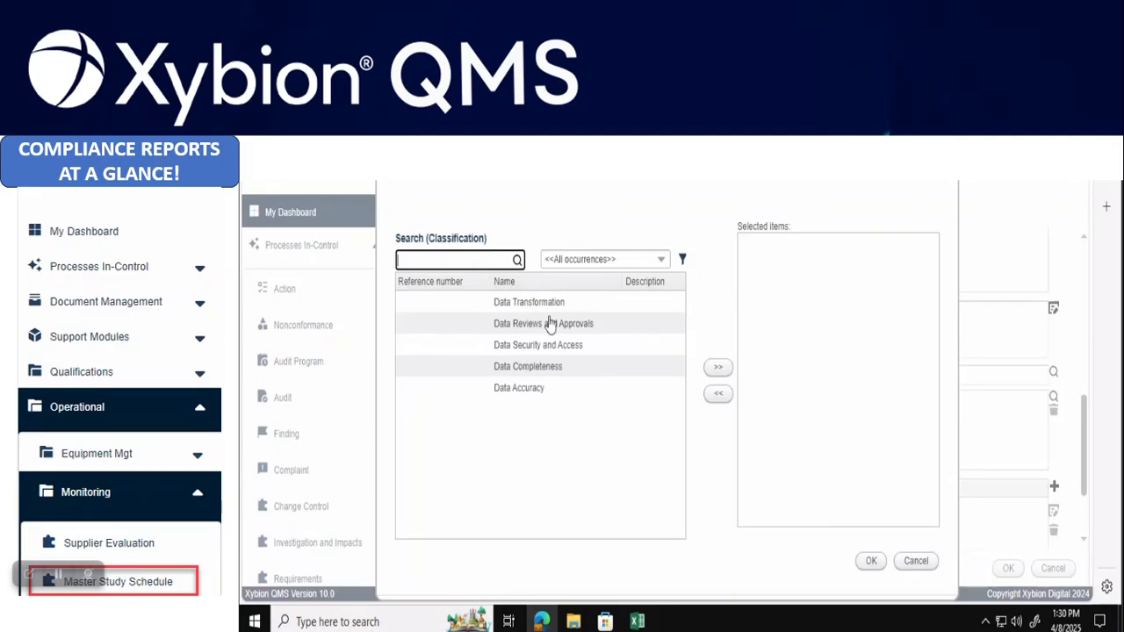
left_click(527, 393)
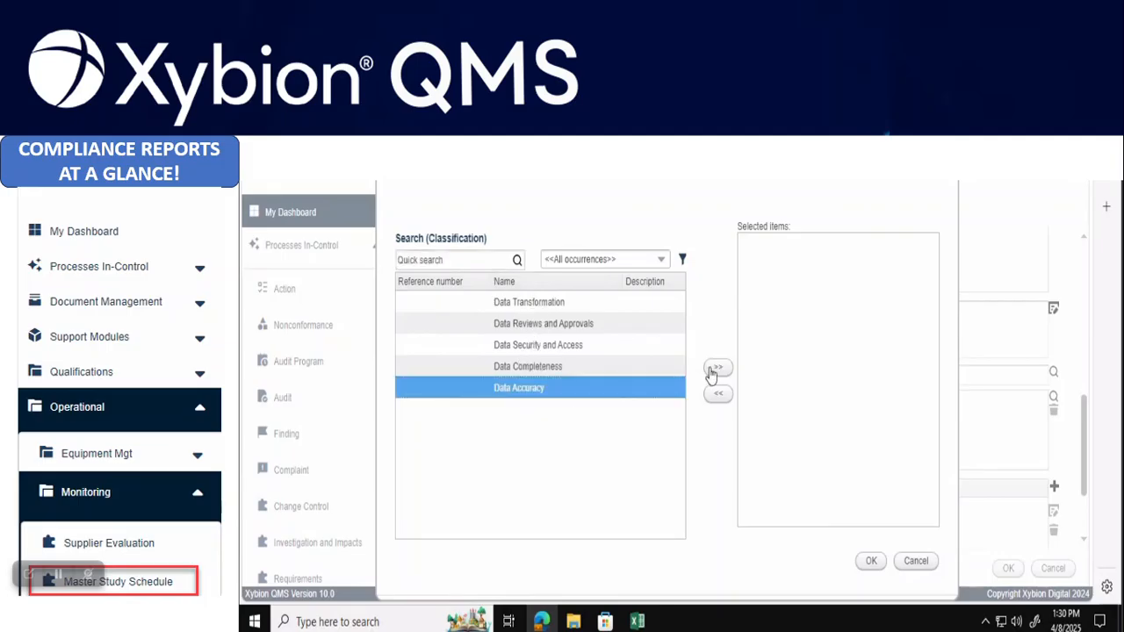
left_click(719, 369)
left_click(872, 561)
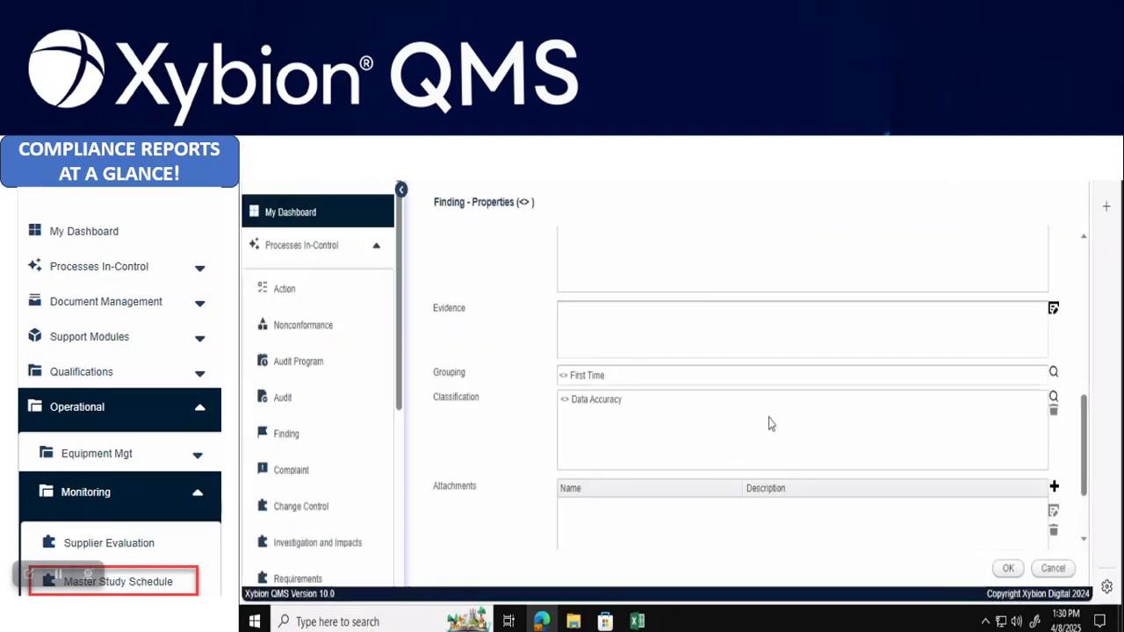
scroll(769, 425, "down", 3)
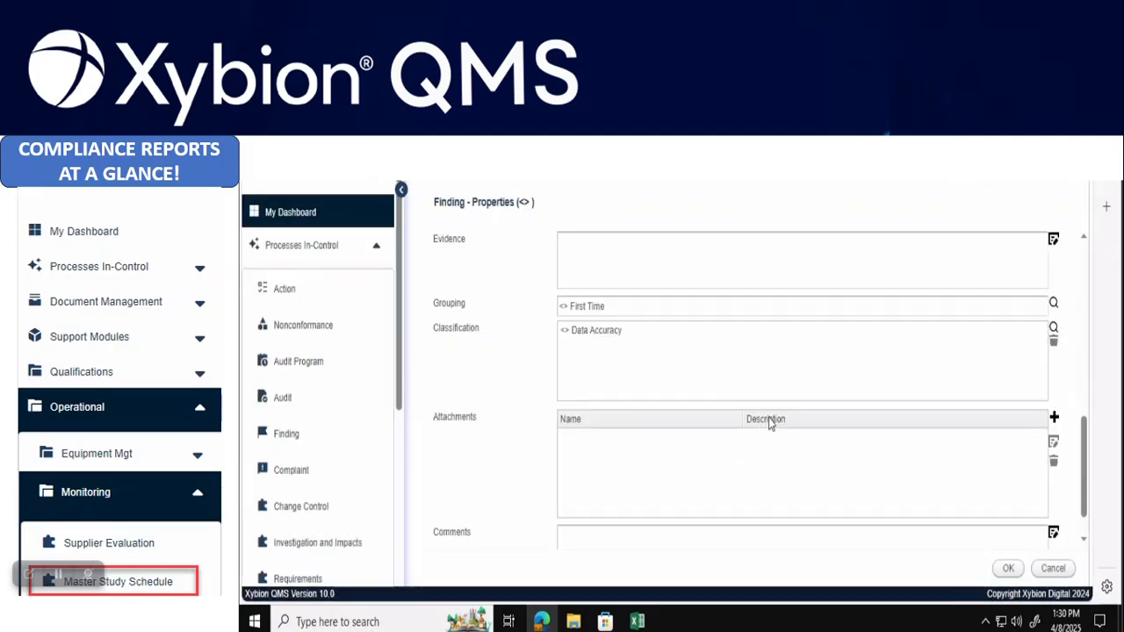
left_click(1007, 570)
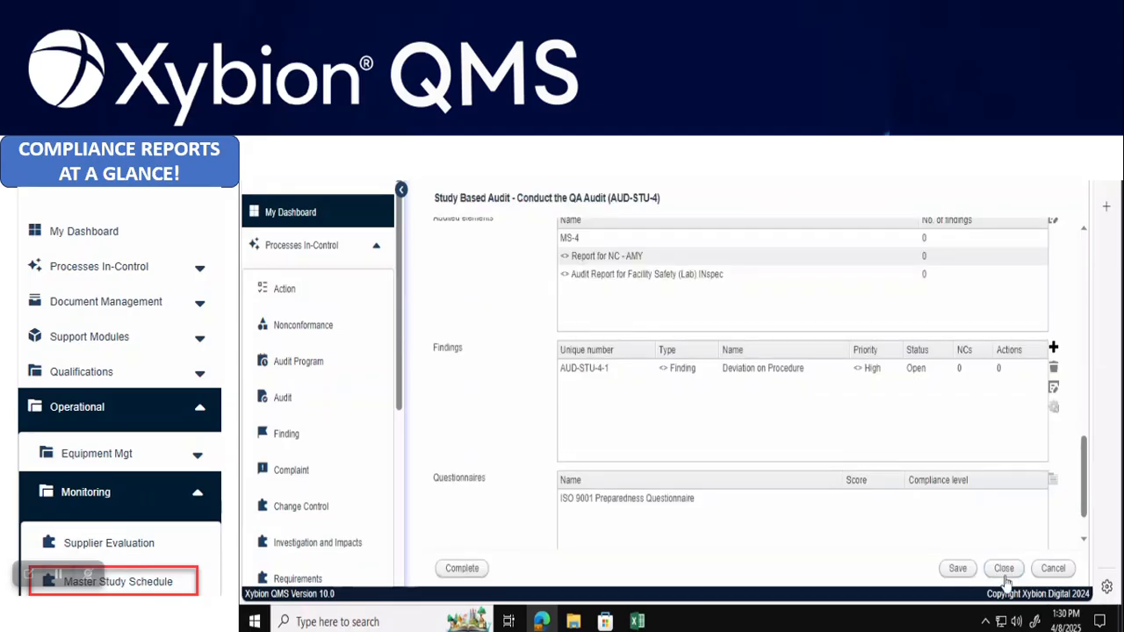
Open the ISO 9001 Preparedness Questionnaire, answer Yes to question 1 and No to question 2, then save
left_click(669, 502)
left_click(1053, 481)
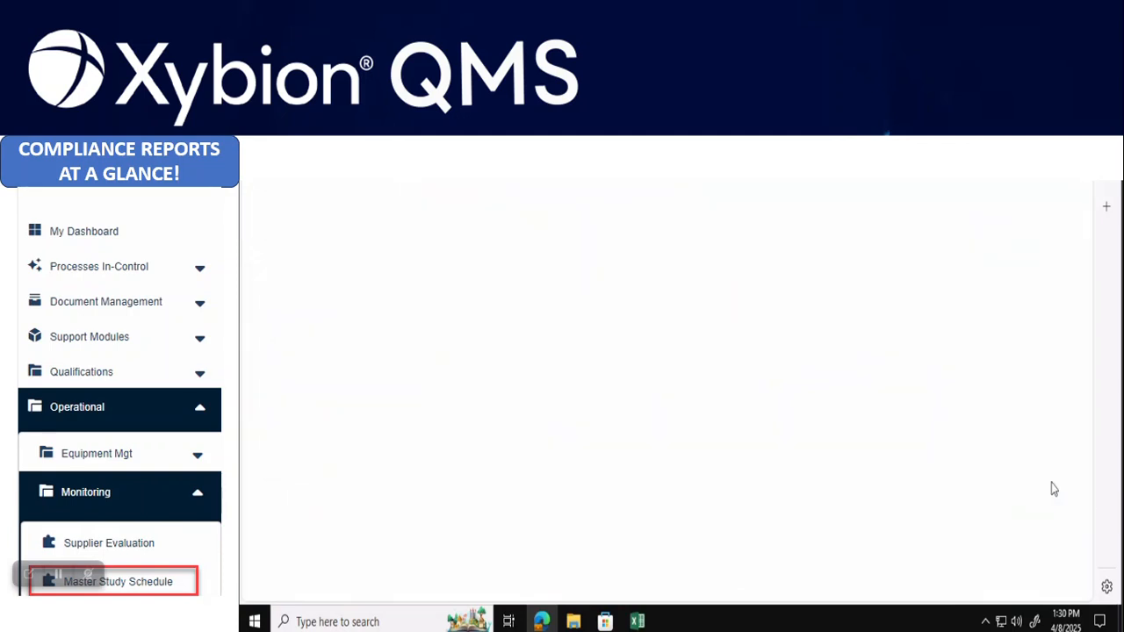
left_click(436, 237)
left_click(436, 405)
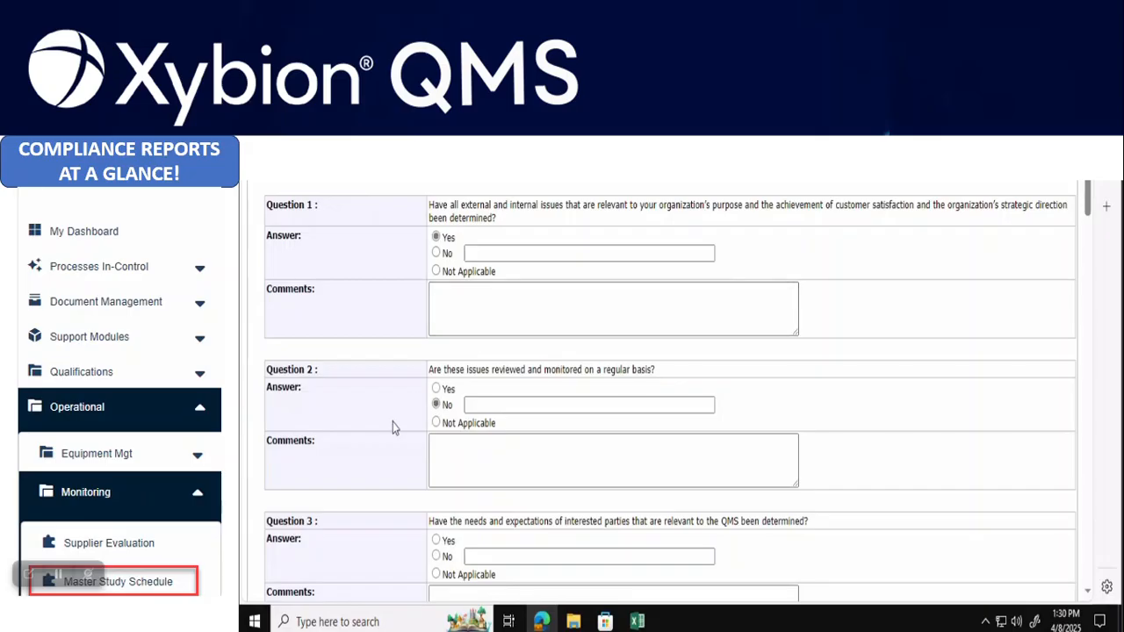
scroll(418, 446, "down", 4)
scroll(418, 446, "down", 10)
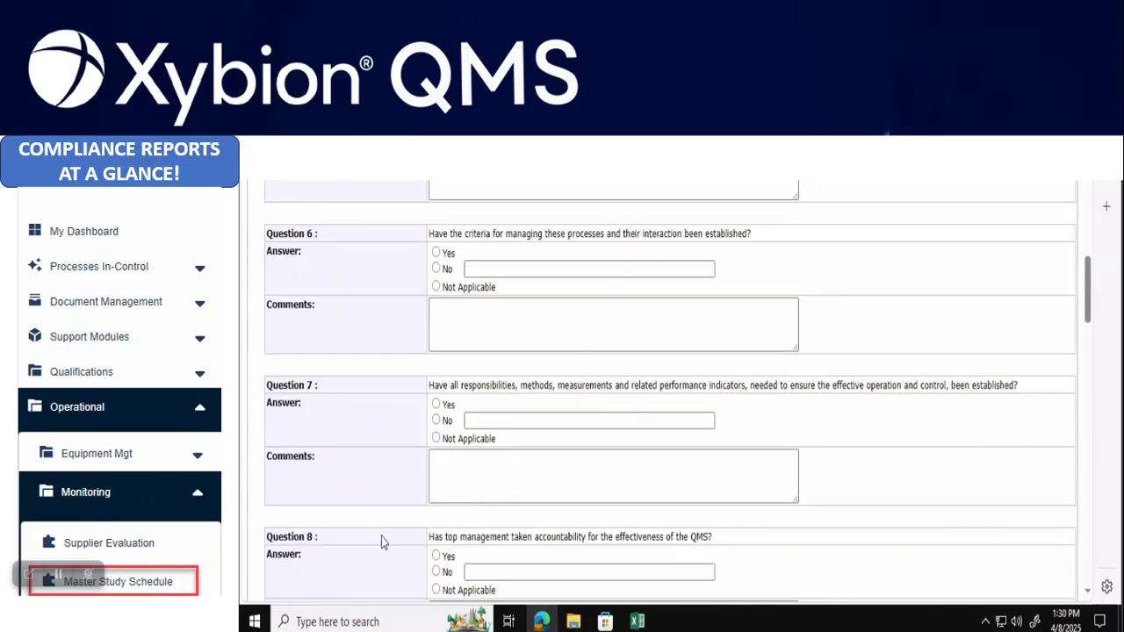
scroll(382, 533, "down", 14)
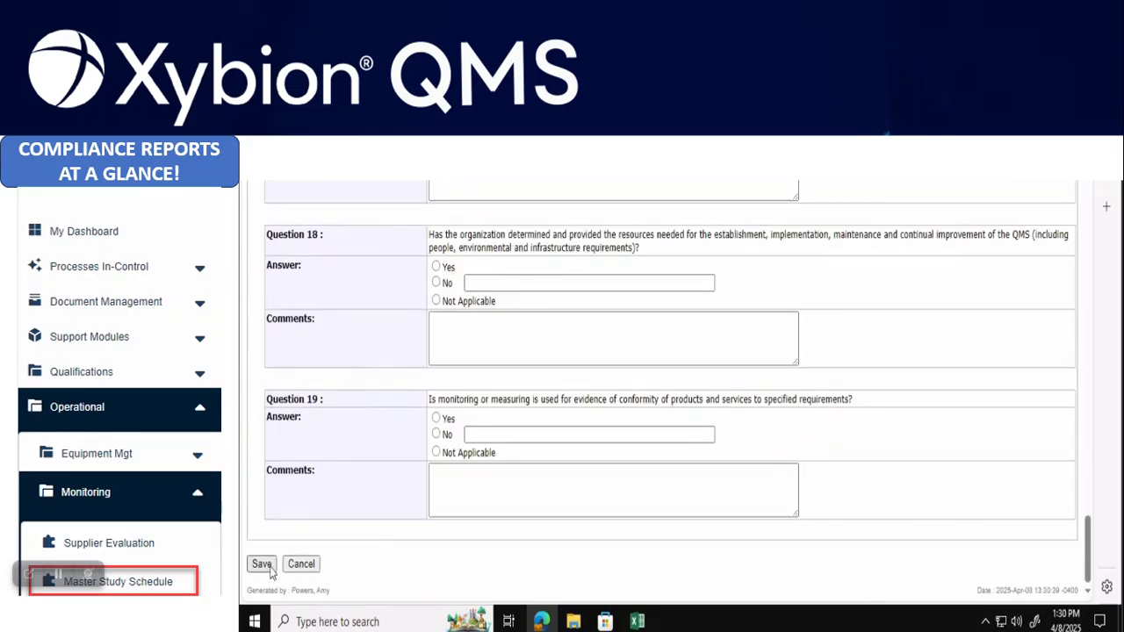
left_click(268, 567)
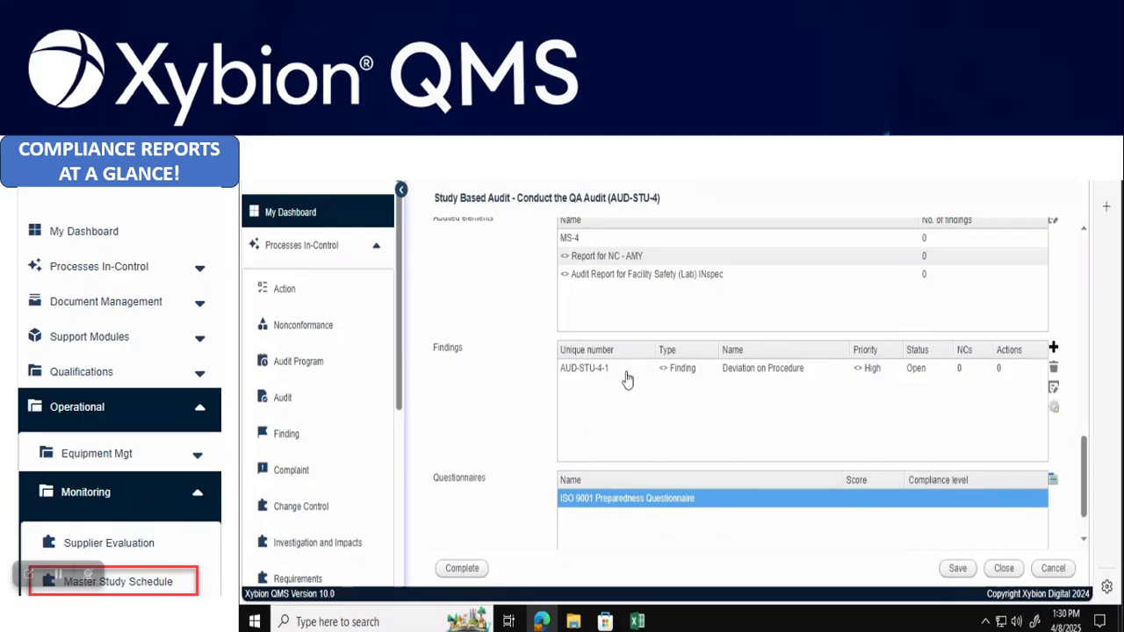
Start a Study Response Workflow process for finding AUD-STU-4-1, opening response request STU-RESP-AUD-4
left_click(857, 372)
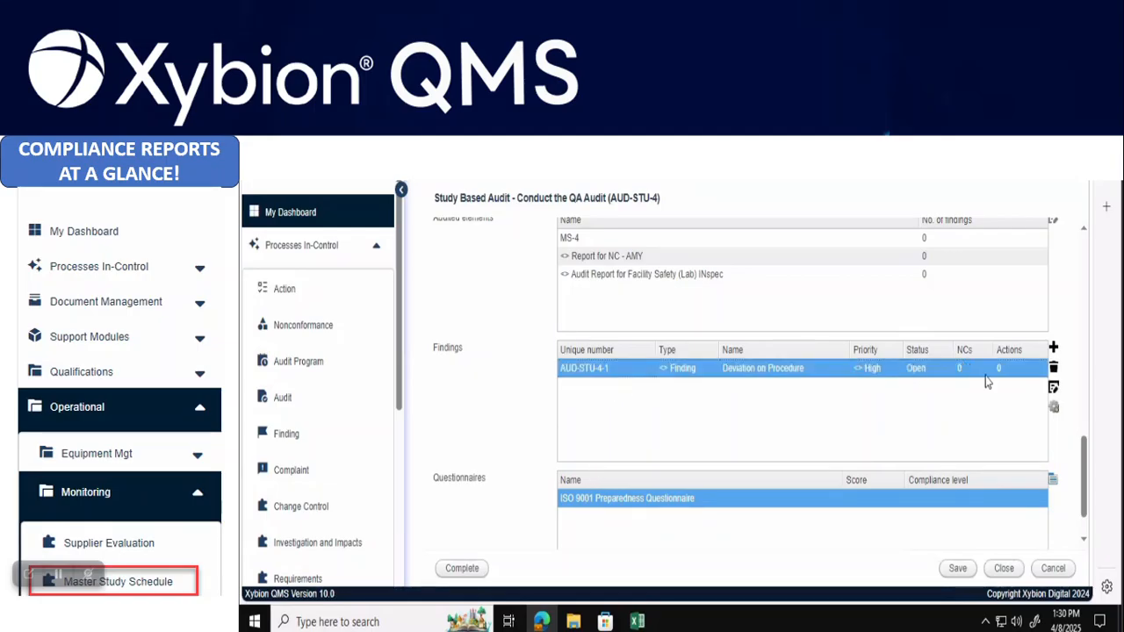
left_click(1054, 408)
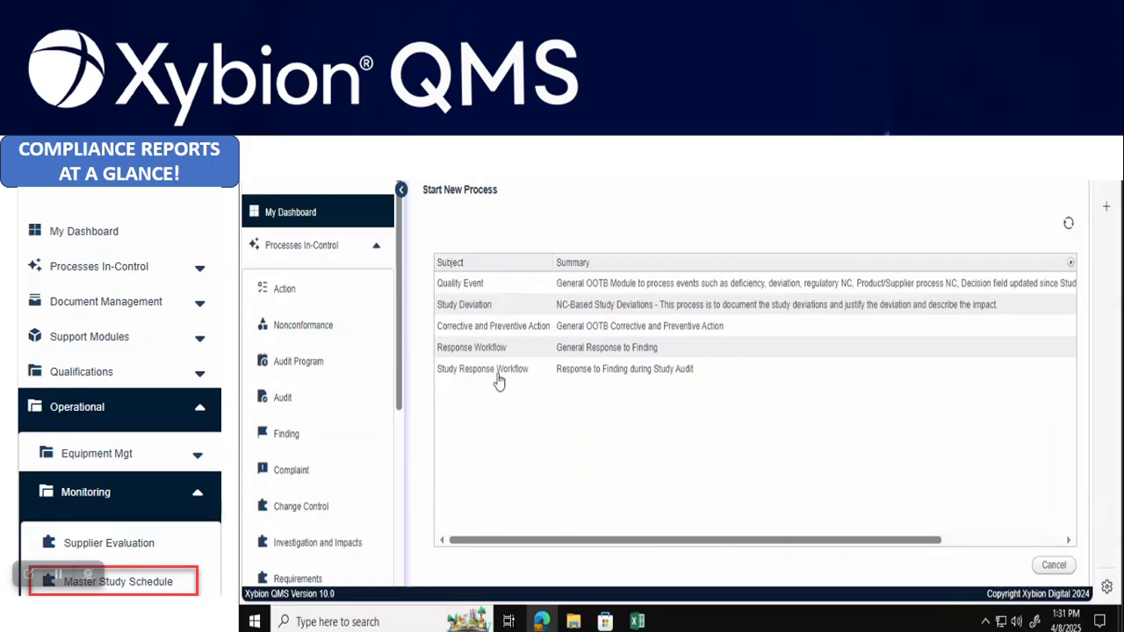
left_click(608, 377)
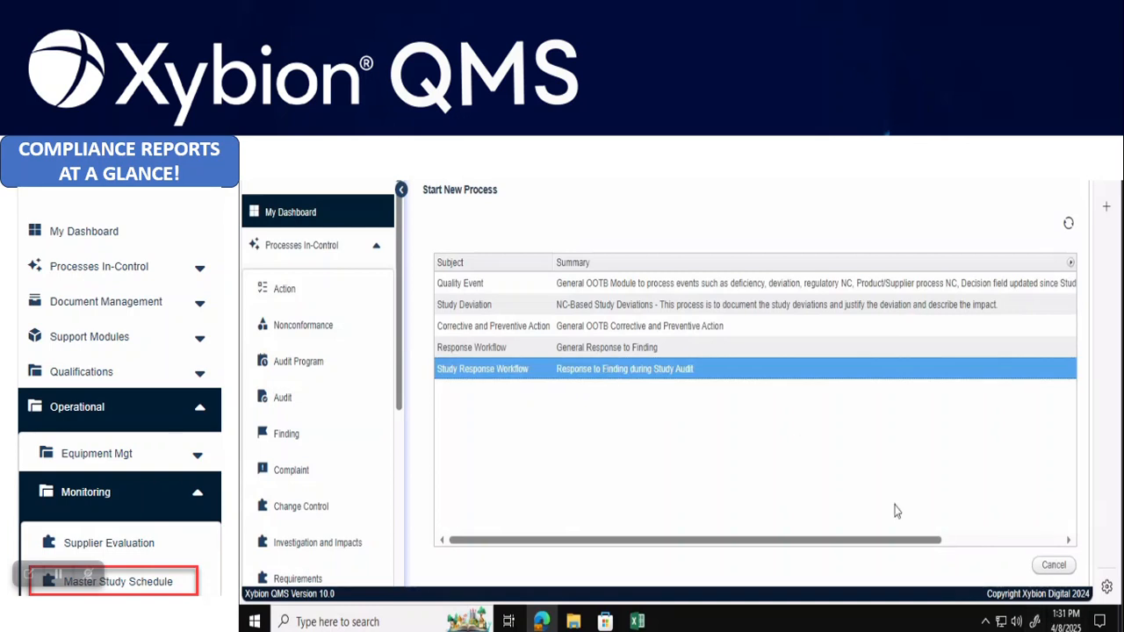
right_click(830, 383)
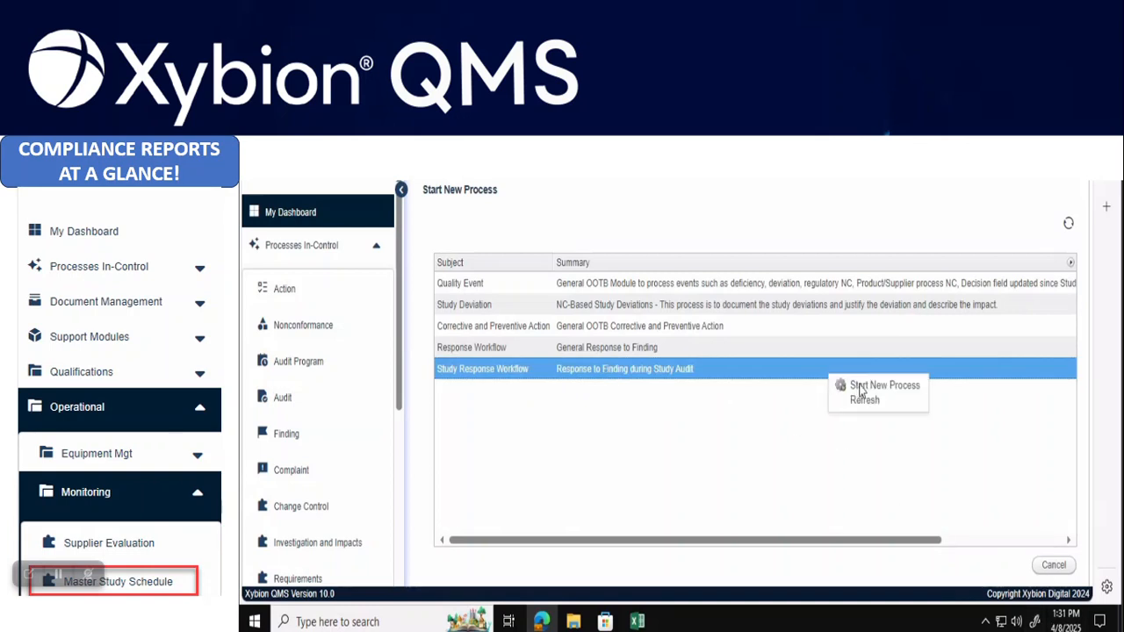
left_click(860, 386)
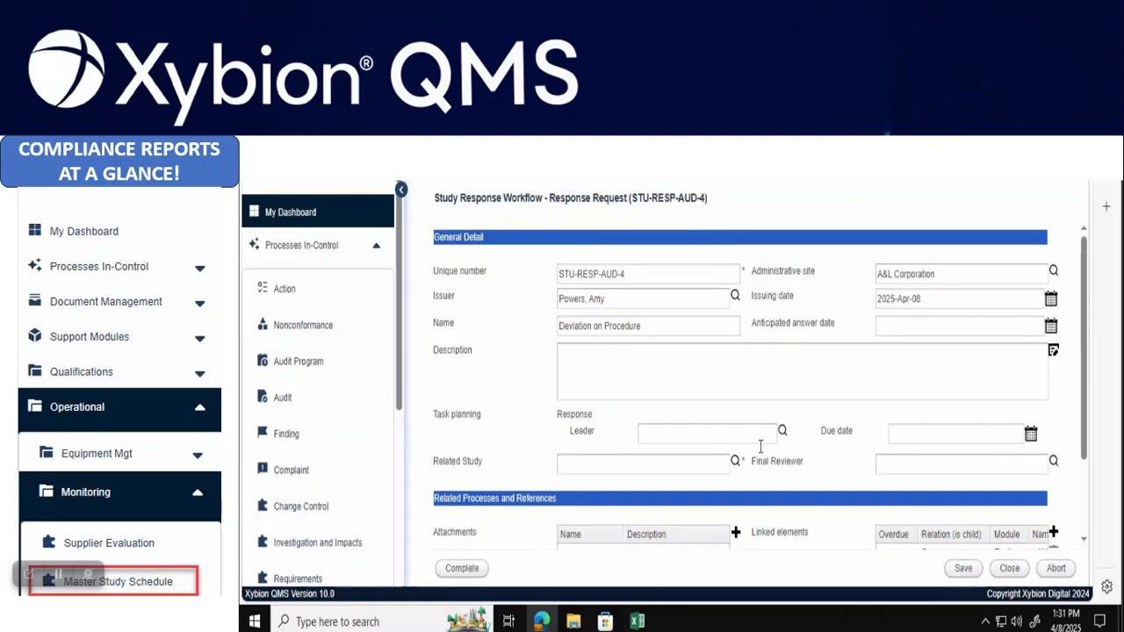
Assign users as response leader and final reviewer from the user search lists
left_click(783, 432)
left_click(721, 249)
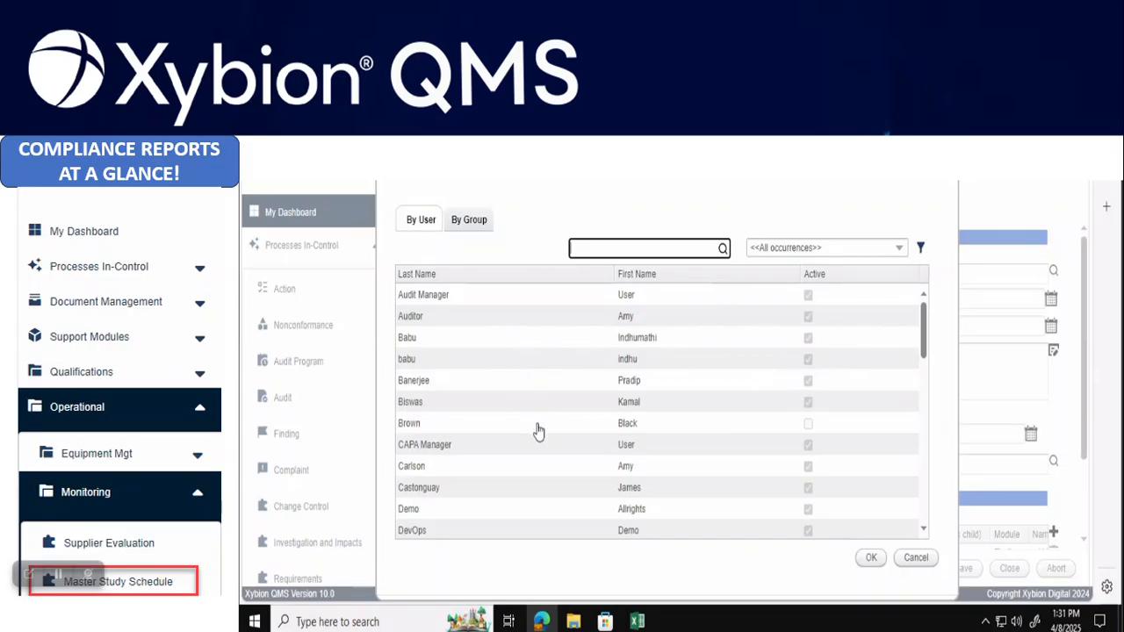
double_click(536, 467)
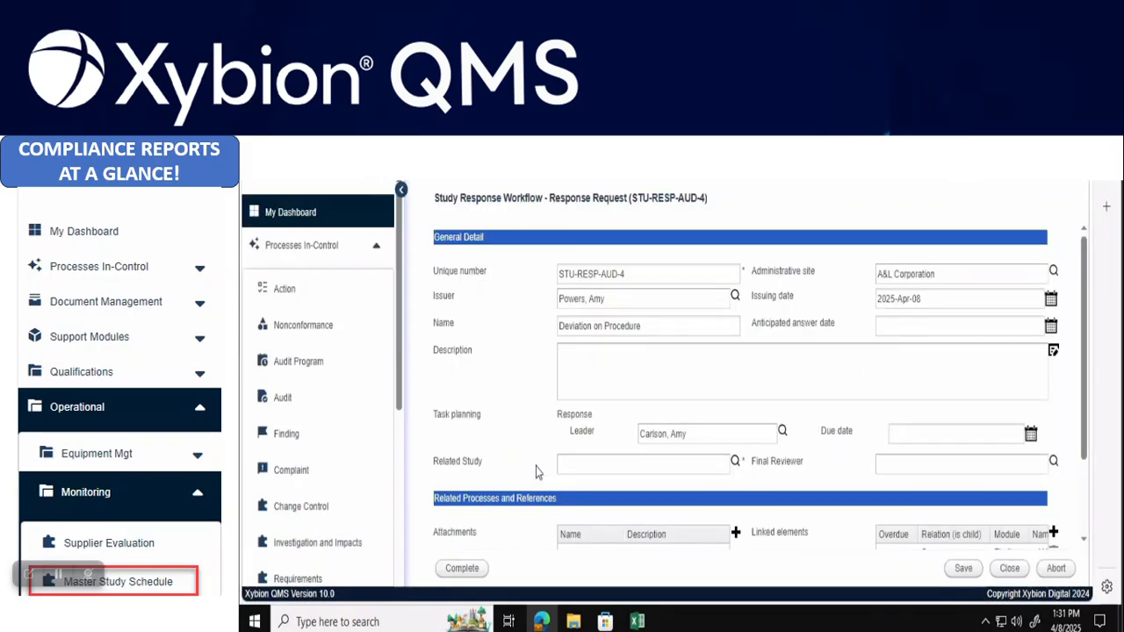
left_click(1056, 464)
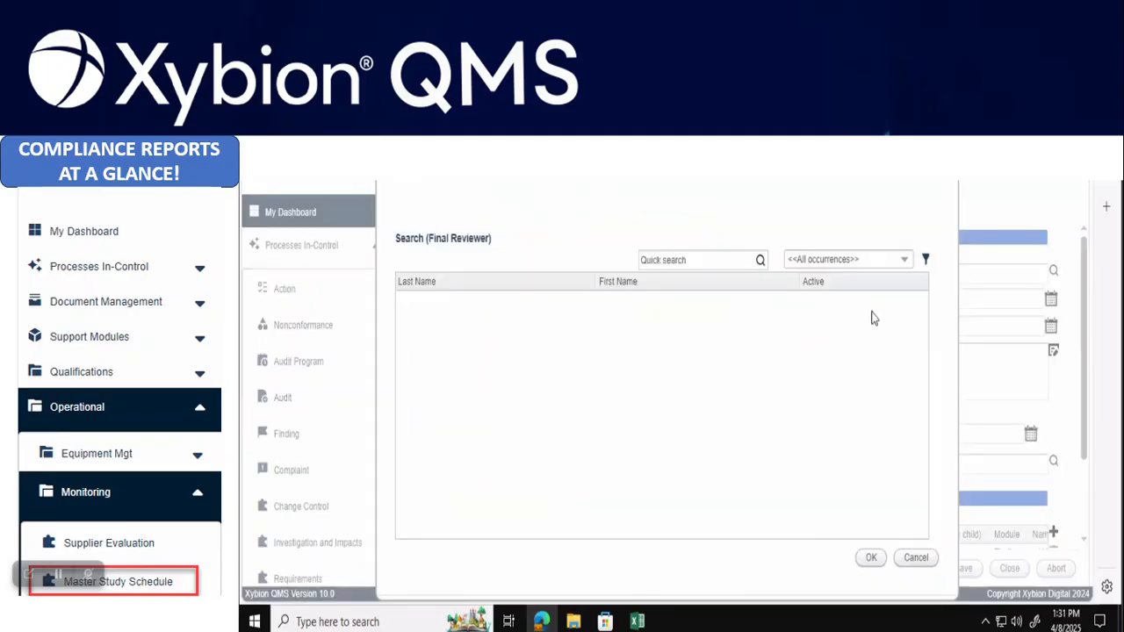
left_click(760, 260)
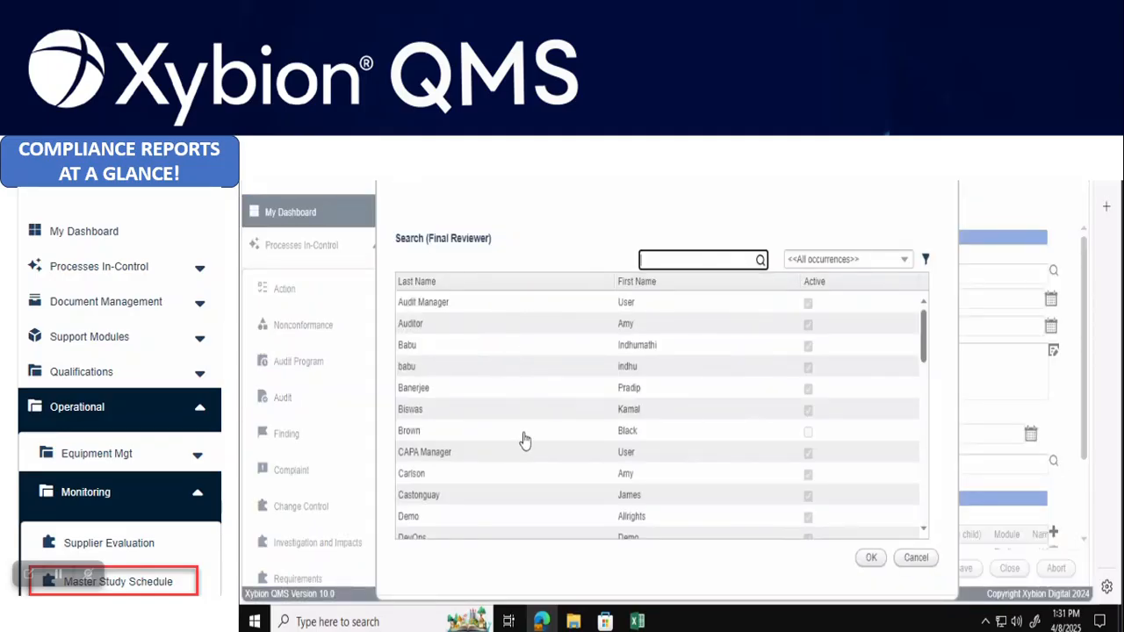
left_click(537, 480)
double_click(538, 485)
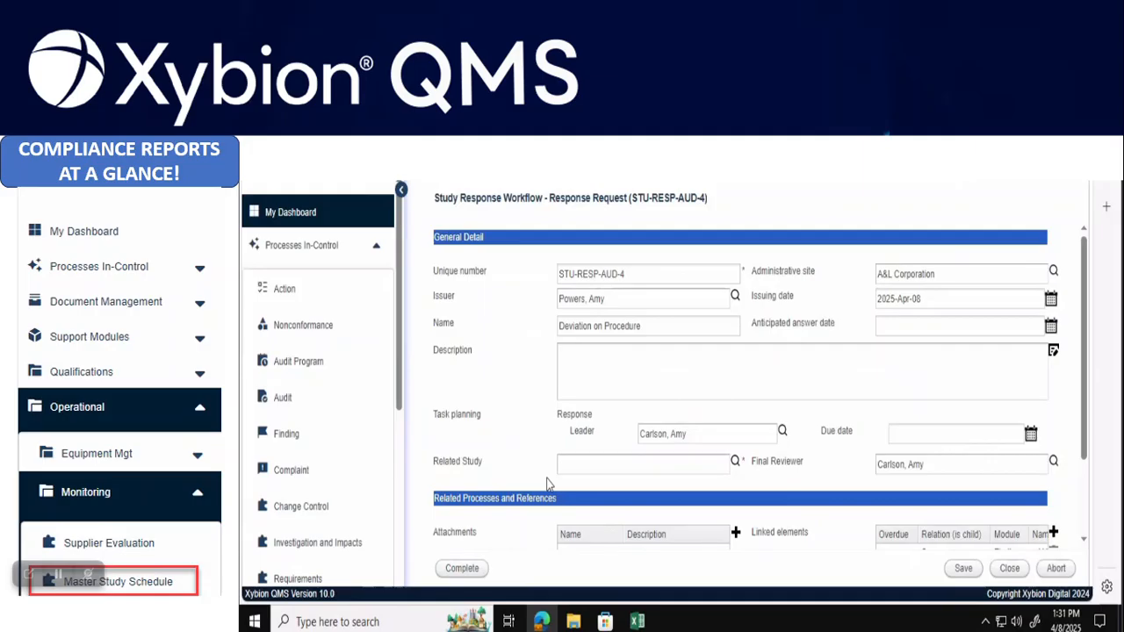
Set MS-4 as the related study and complete response request STU-RESP-AUD-4
left_click(735, 463)
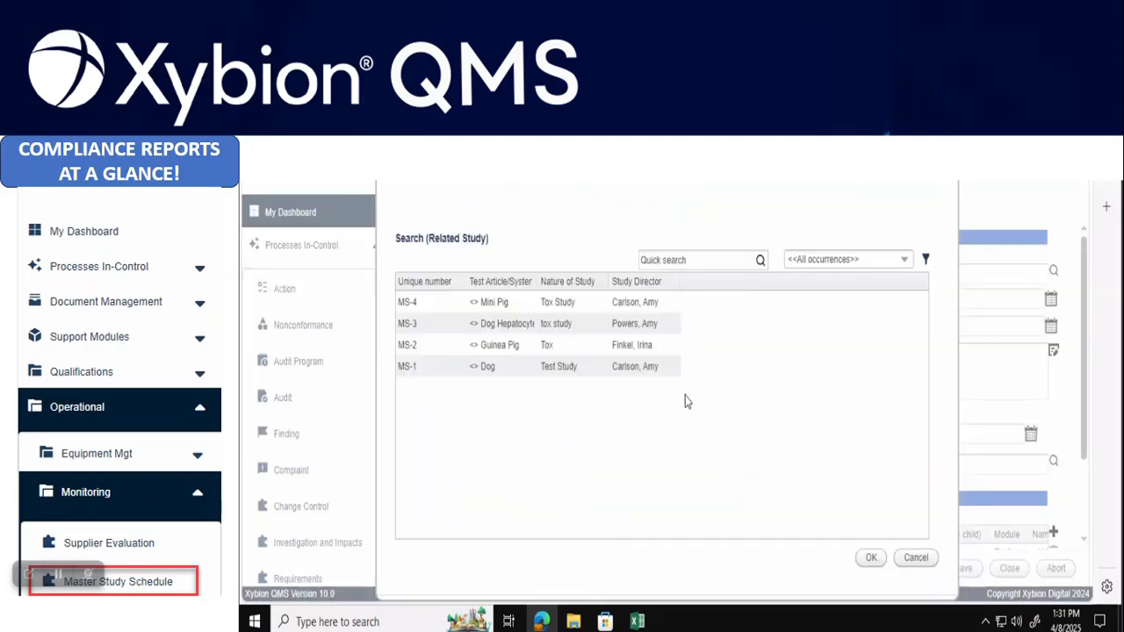
left_click(563, 305)
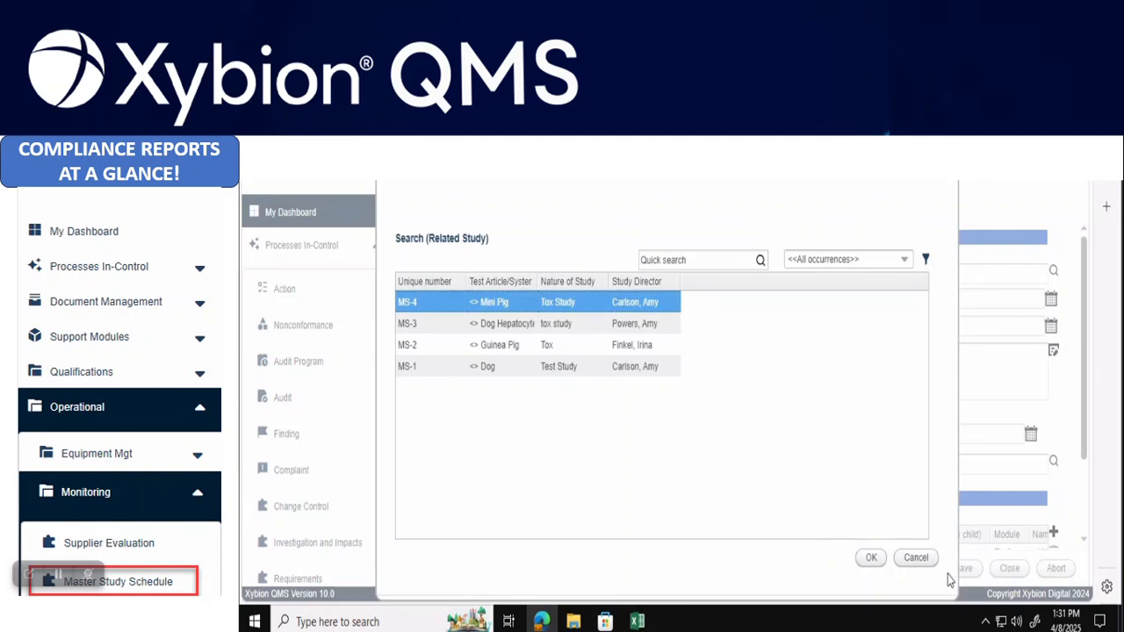
left_click(870, 557)
scroll(909, 390, "down", 2)
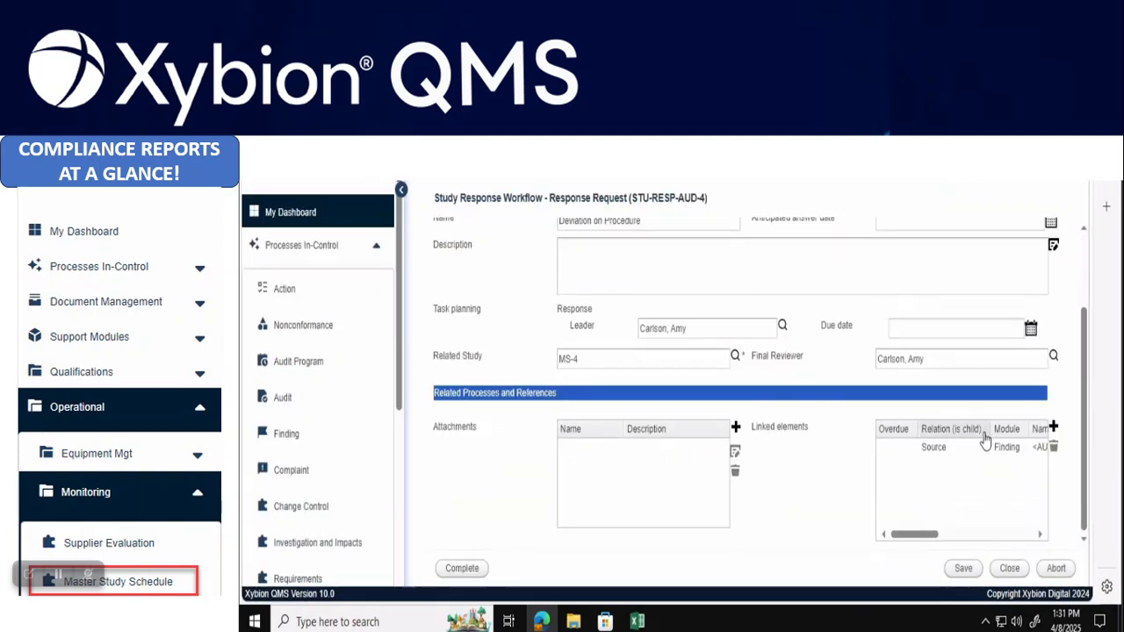
left_click(461, 571)
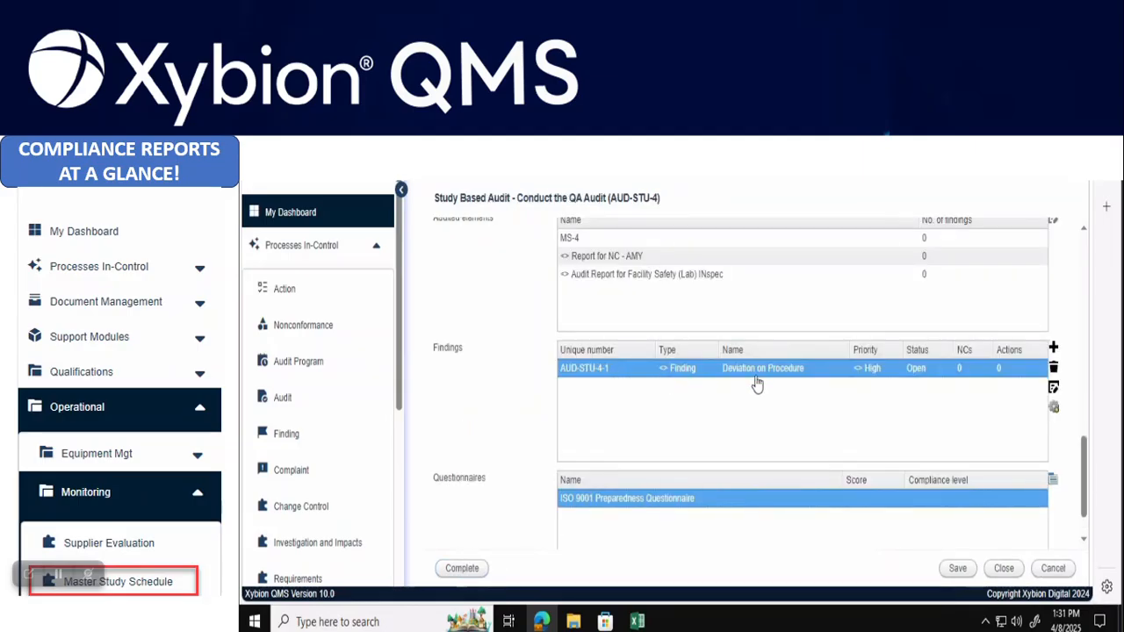
Save the AUD-STU-4 Conduct the QA Audit form, then complete the task
left_click(958, 569)
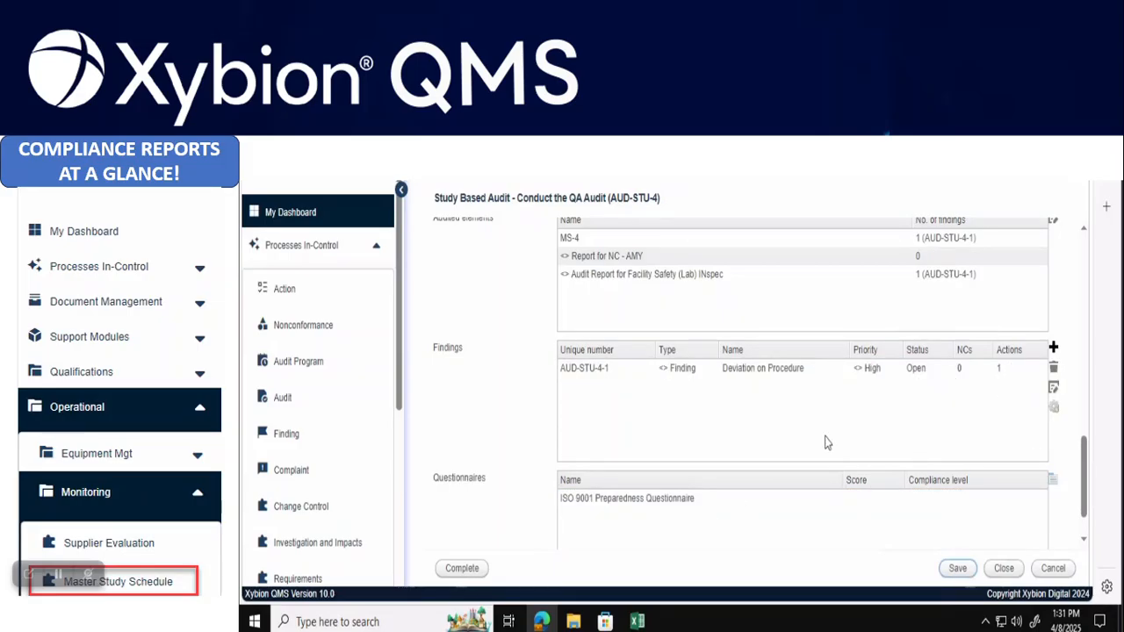
scroll(834, 470, "down", 1)
left_click(462, 570)
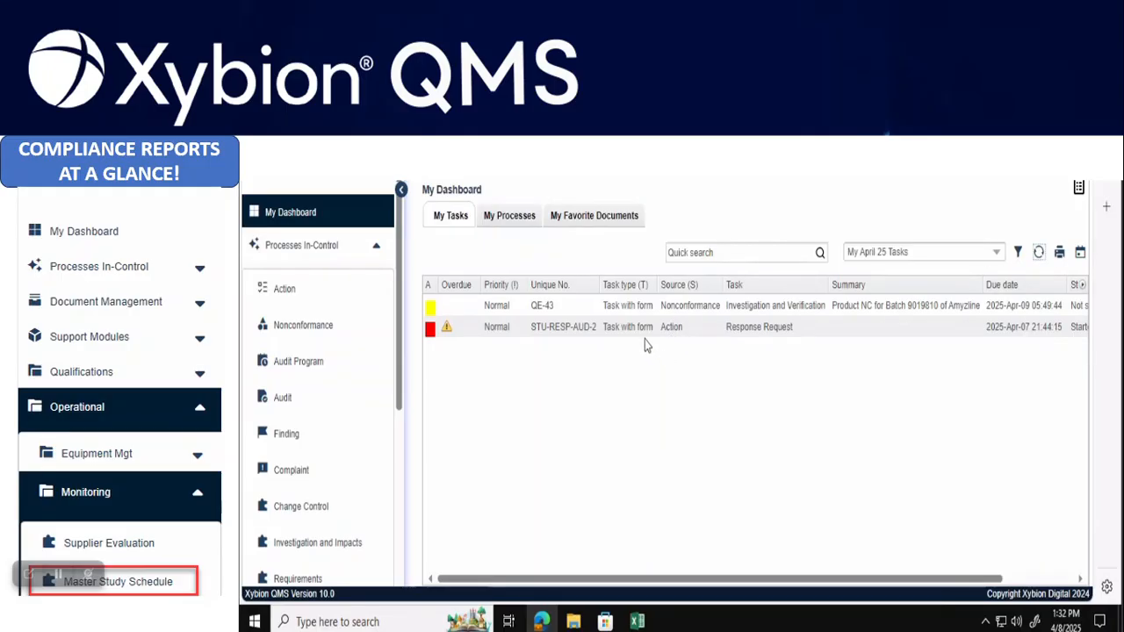
Filter the task list to All My Active Tasks and widen the Task type column
left_click(998, 253)
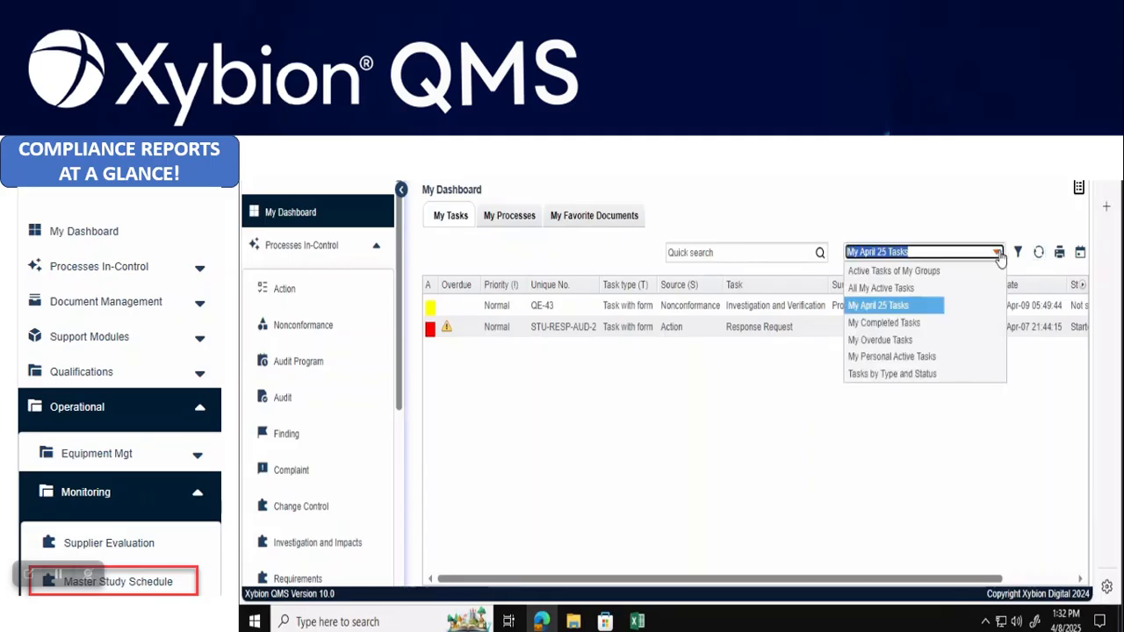
left_click(883, 288)
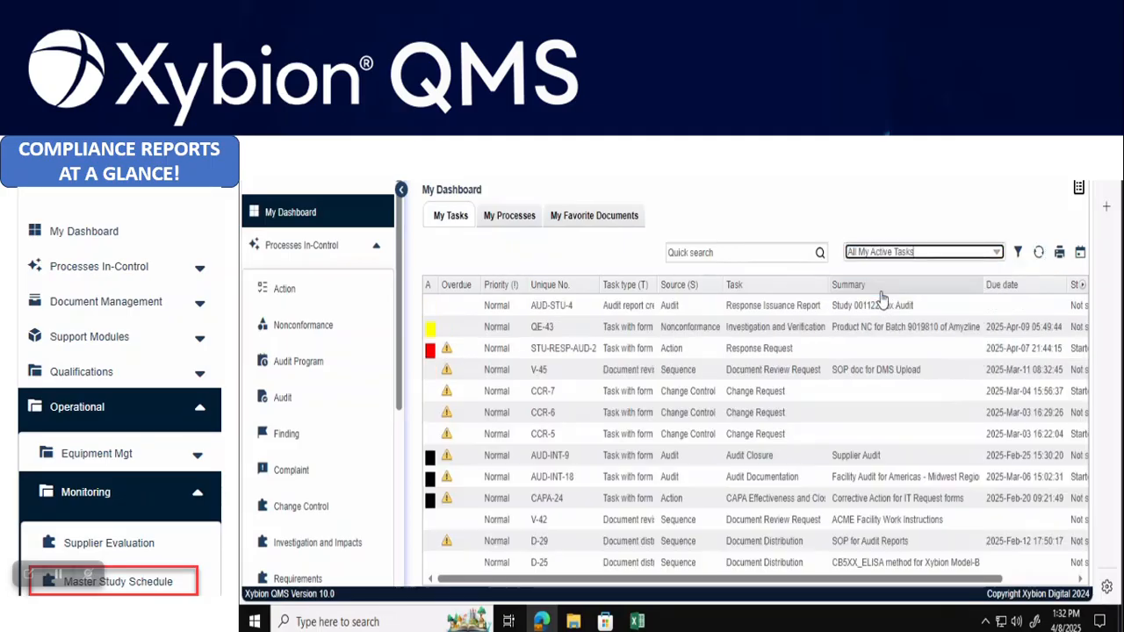
left_click_drag(690, 284, 700, 285)
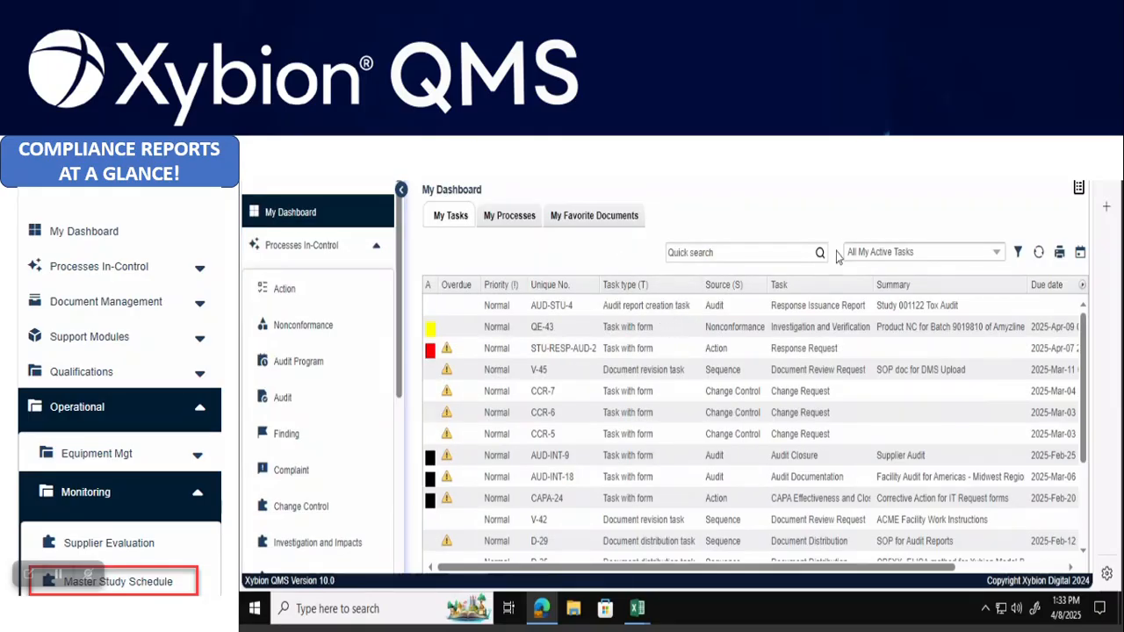
Open the AUD-STU-4 Response Issuance Report task and generate its audit report document
left_click(651, 311)
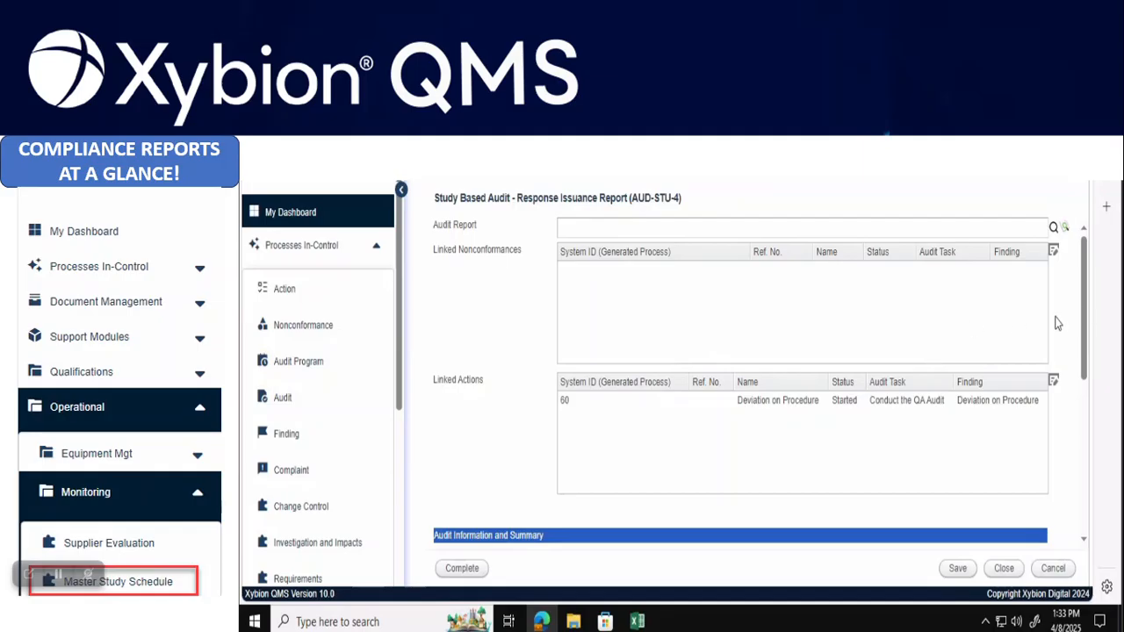
left_click_drag(1085, 312, 1102, 457)
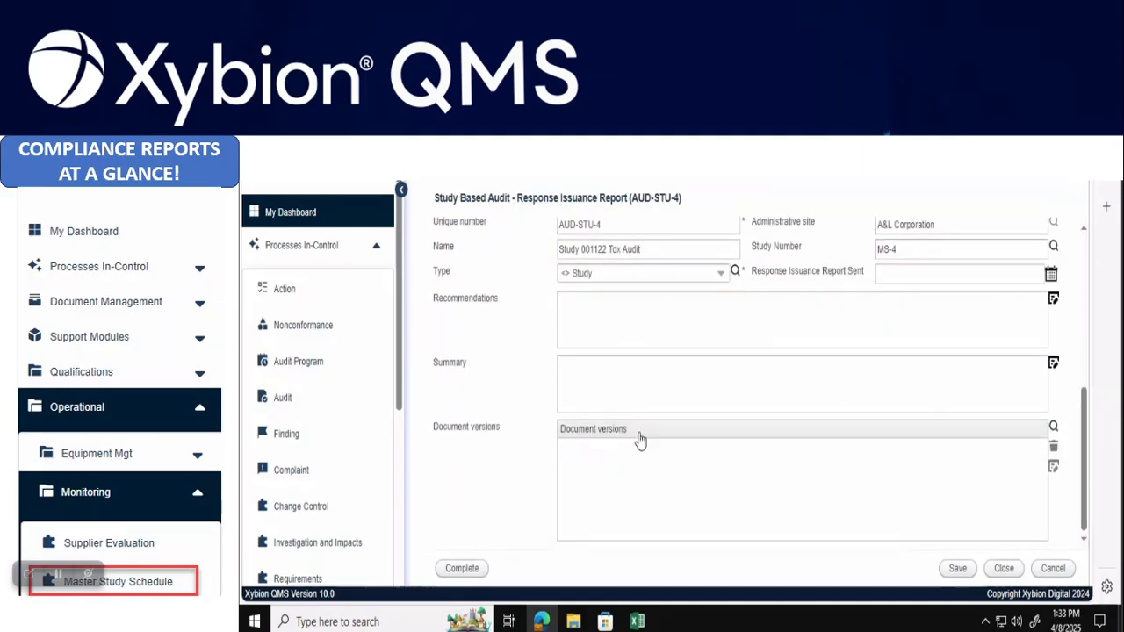
left_click_drag(1084, 439, 1071, 187)
left_click(1055, 227)
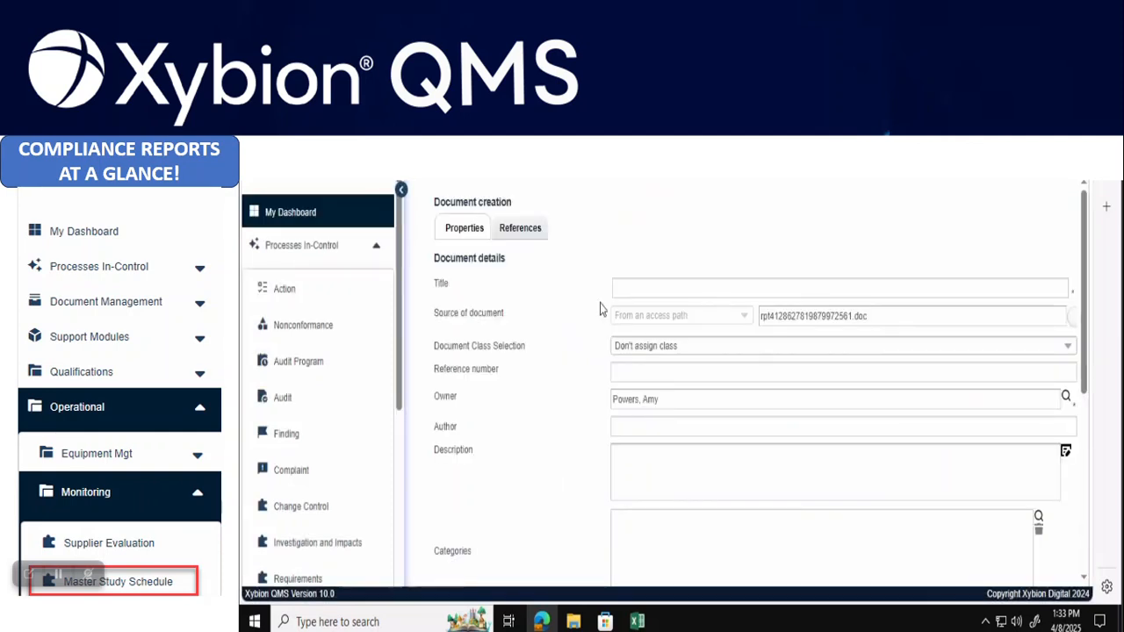
Title the new document 'Audit Report - Tox 001122' and create it
left_click(671, 290)
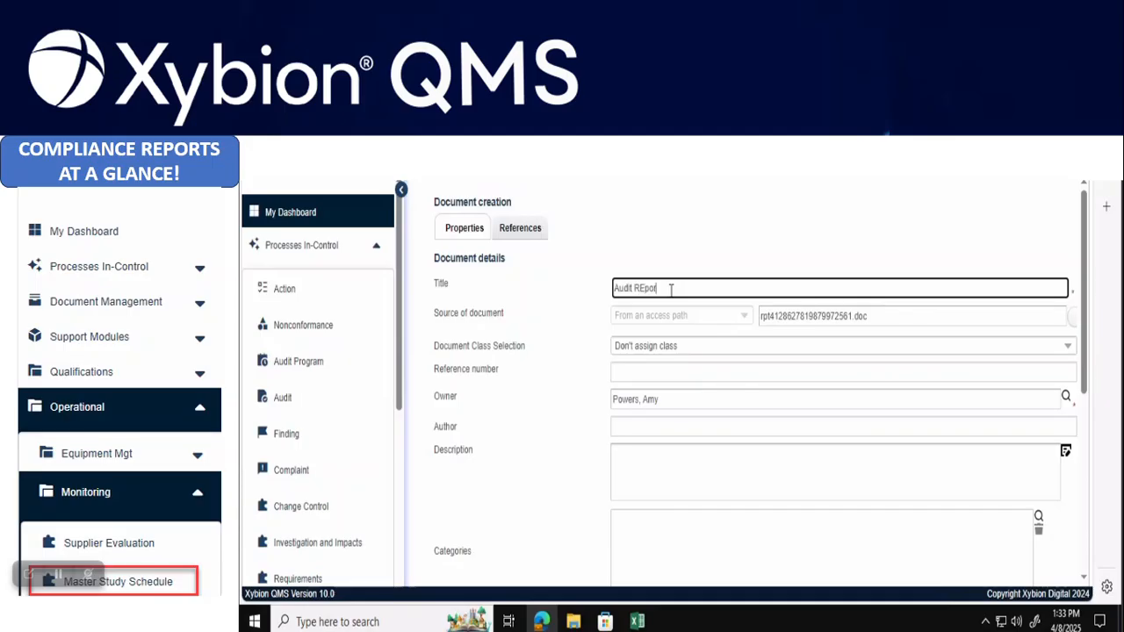
type("Audit Report - TO")
left_click_drag(1081, 274, 1078, 528)
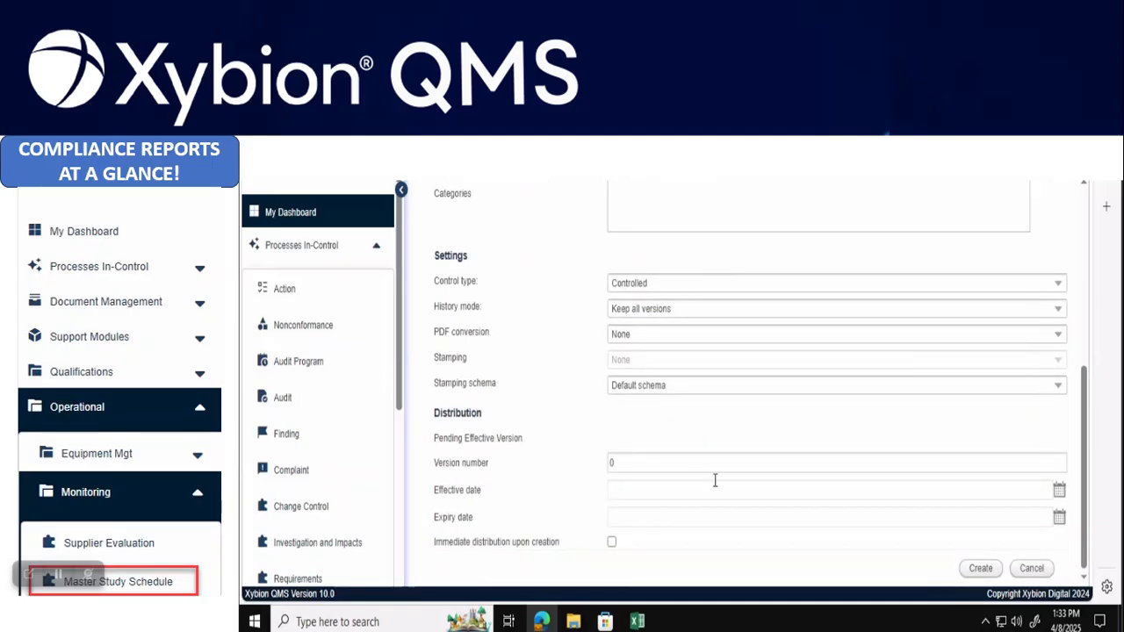
left_click(975, 568)
Enter the electronic signature password and bring up the signature meaning choices
left_click(559, 378)
type("••••••")
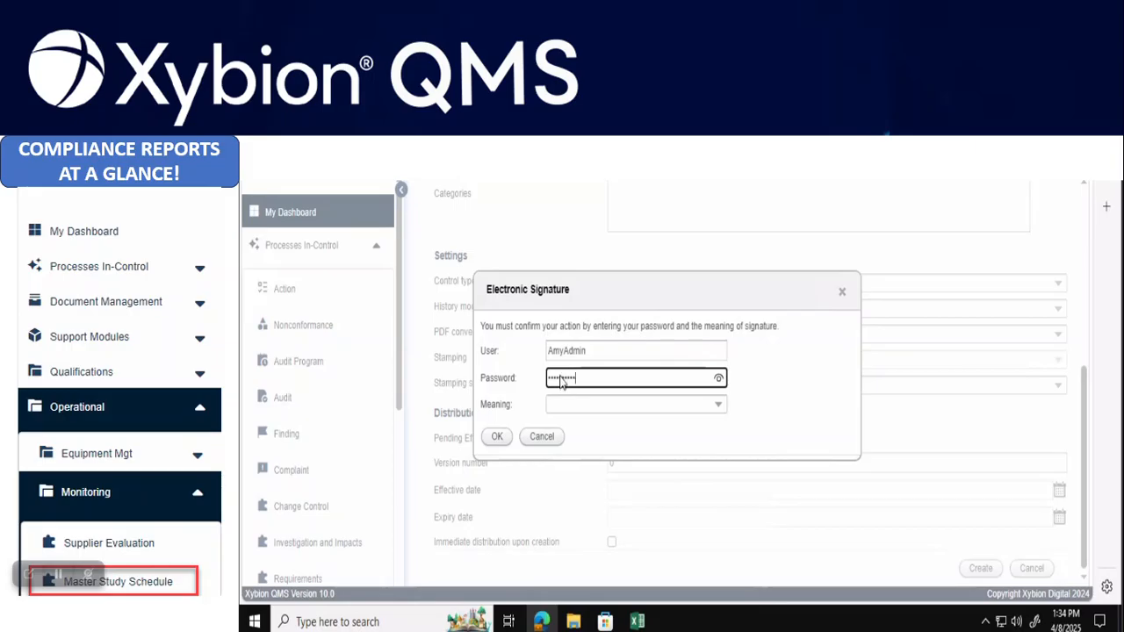
left_click(719, 405)
Sign with meaning Check in Document, decline saving the password, and open the linked audit report
left_click(582, 423)
left_click(497, 440)
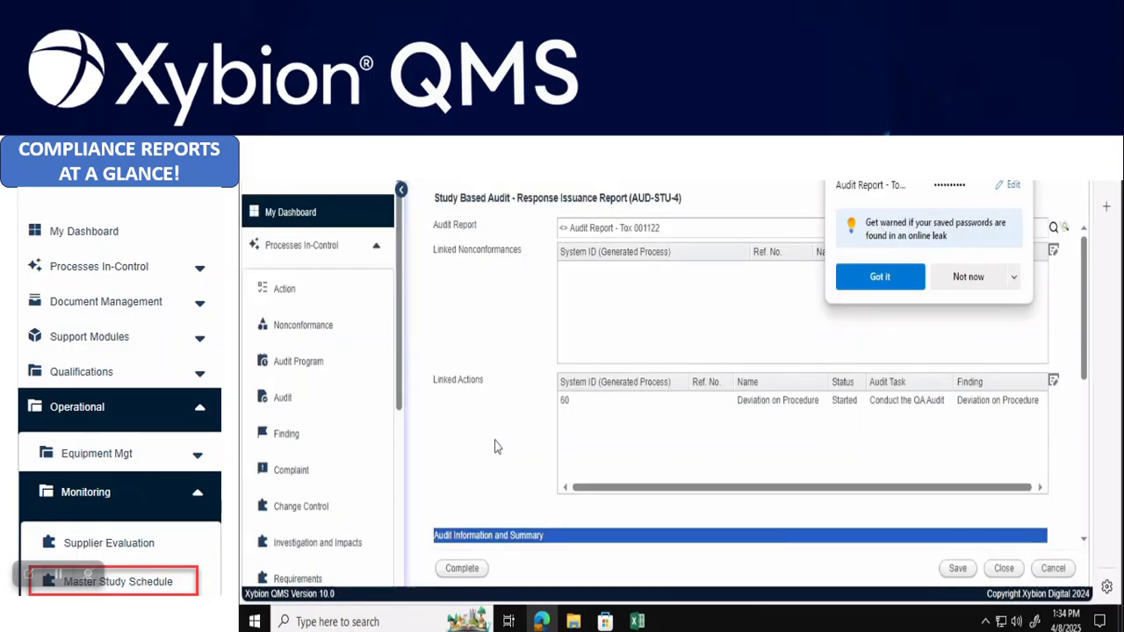
left_click(973, 287)
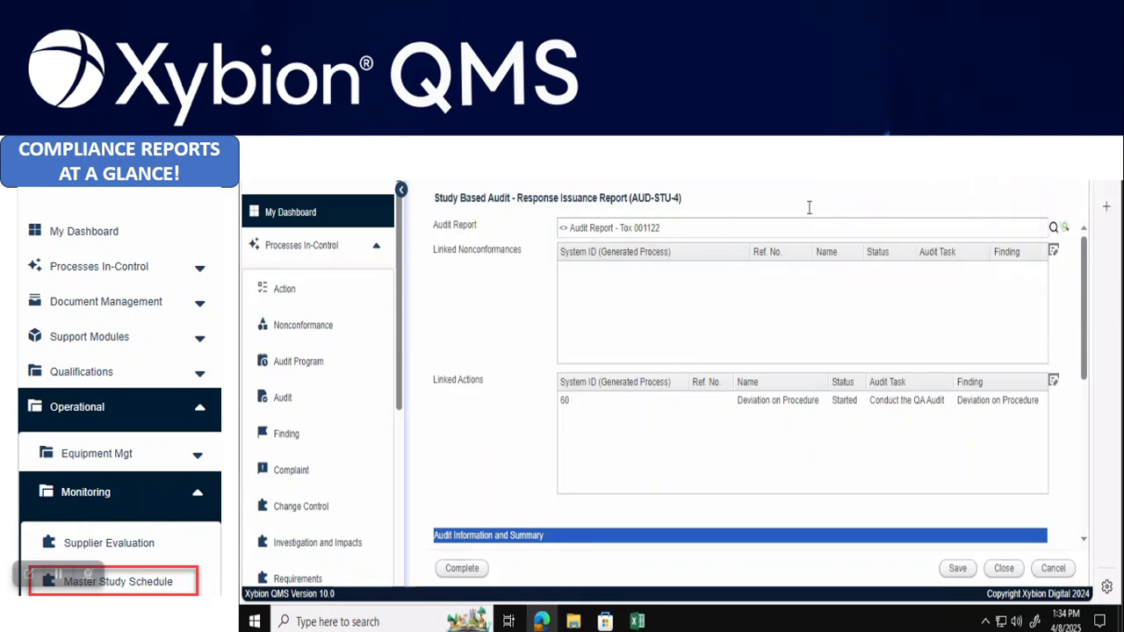
left_click(1066, 230)
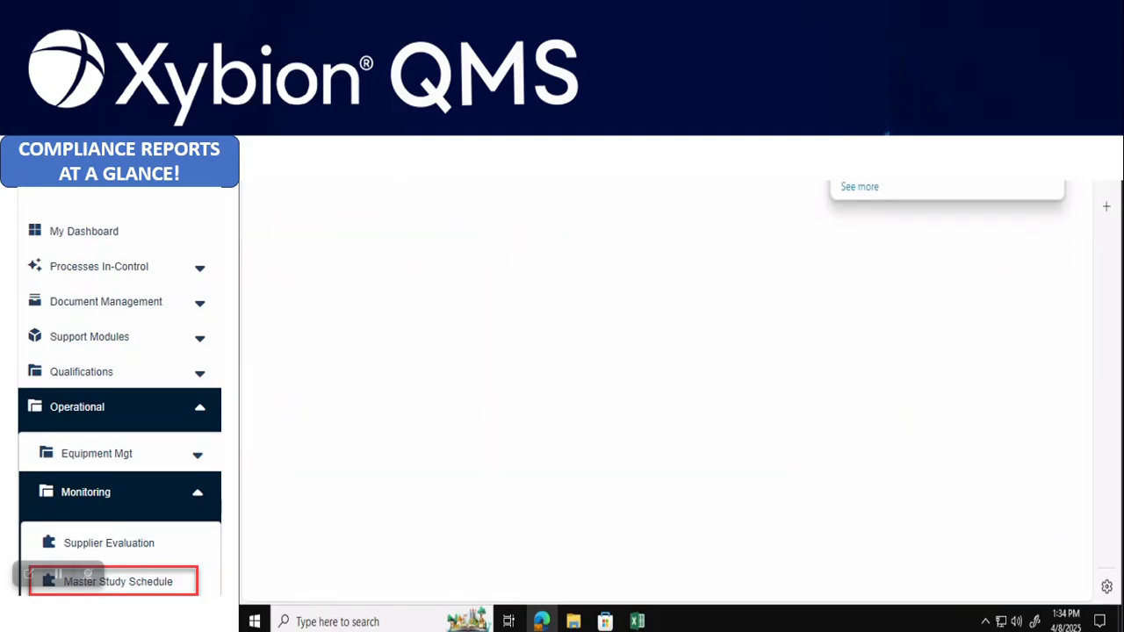
Show the downloaded Audit Report - Tox 001122 in its folder and open it in Word
left_click(1004, 180)
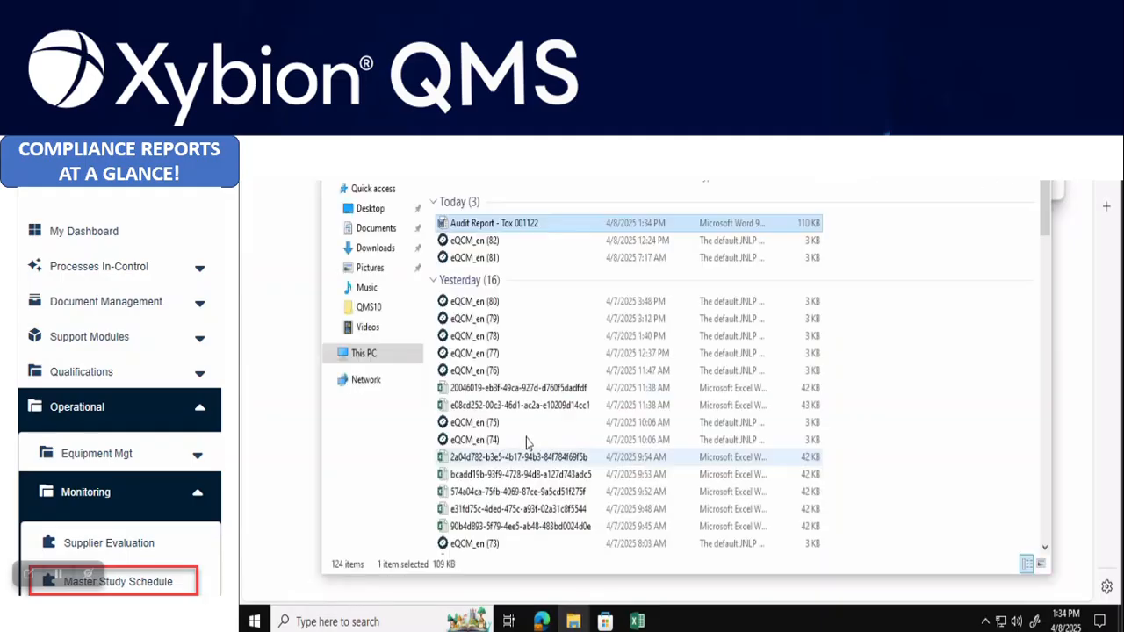
double_click(507, 226)
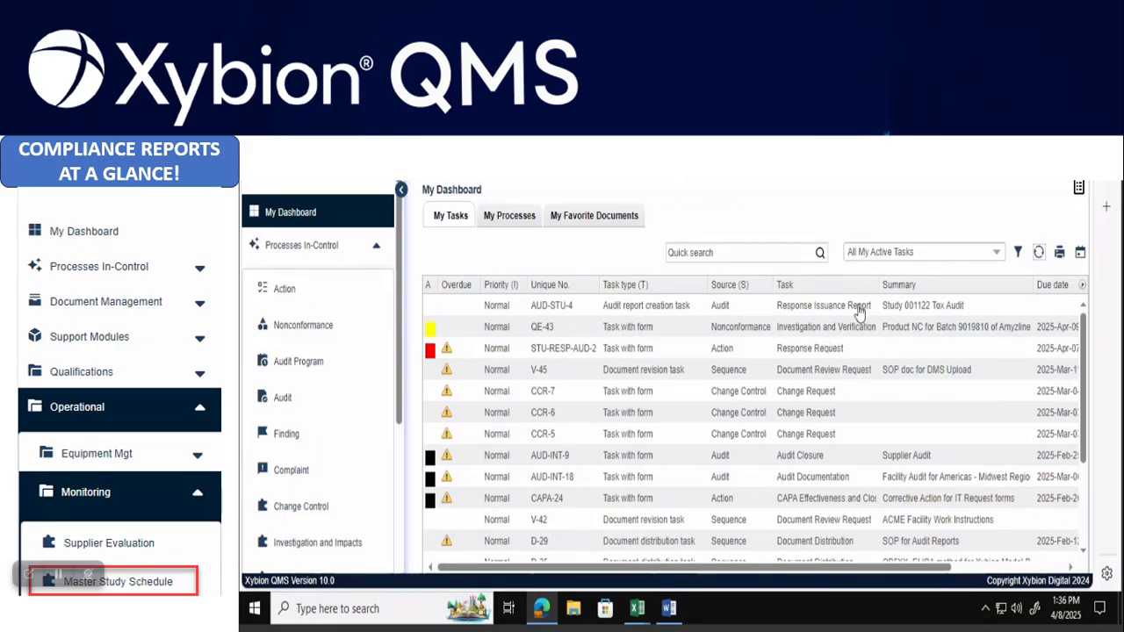
left_click(647, 314)
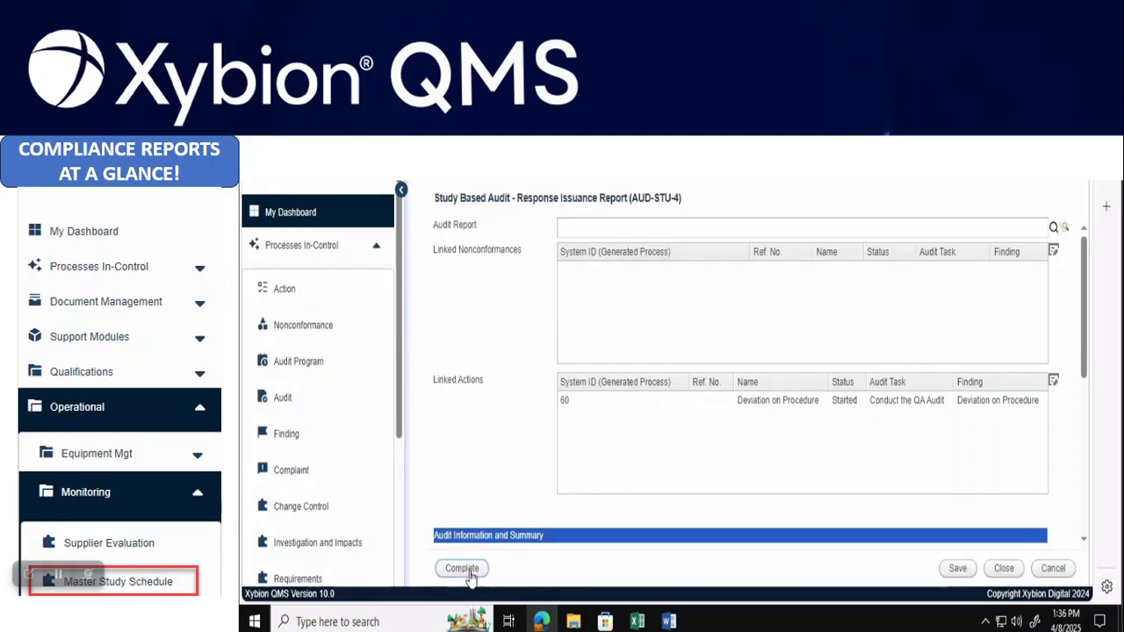
left_click(1003, 568)
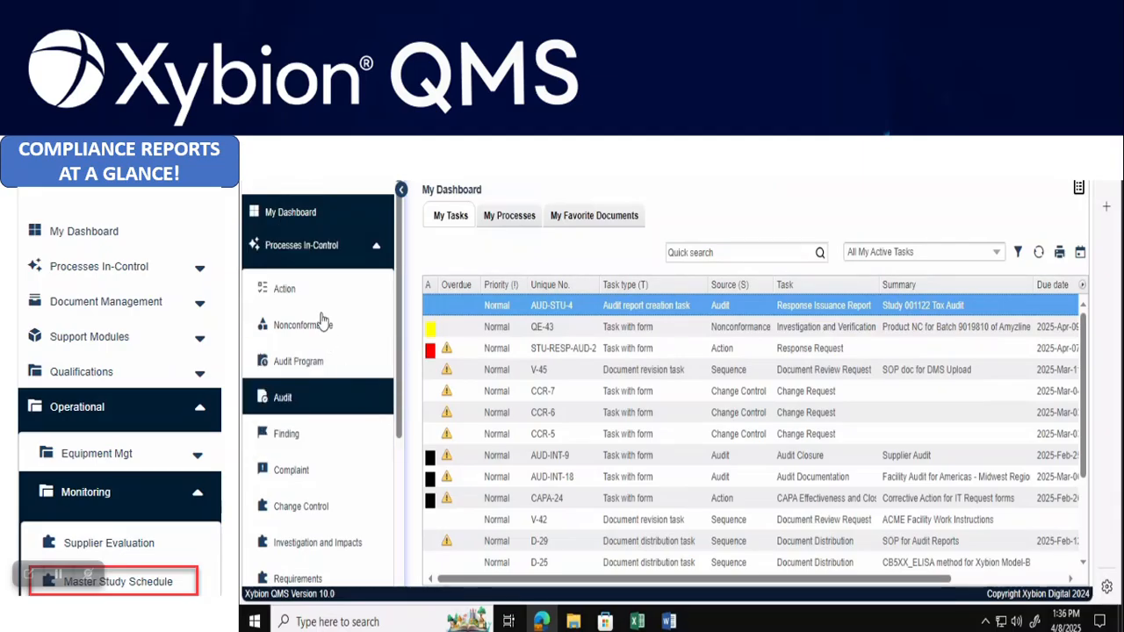
Collapse Processes In-Control and open Operational > Monitoring > Master Study Schedule with its reports list
left_click(380, 251)
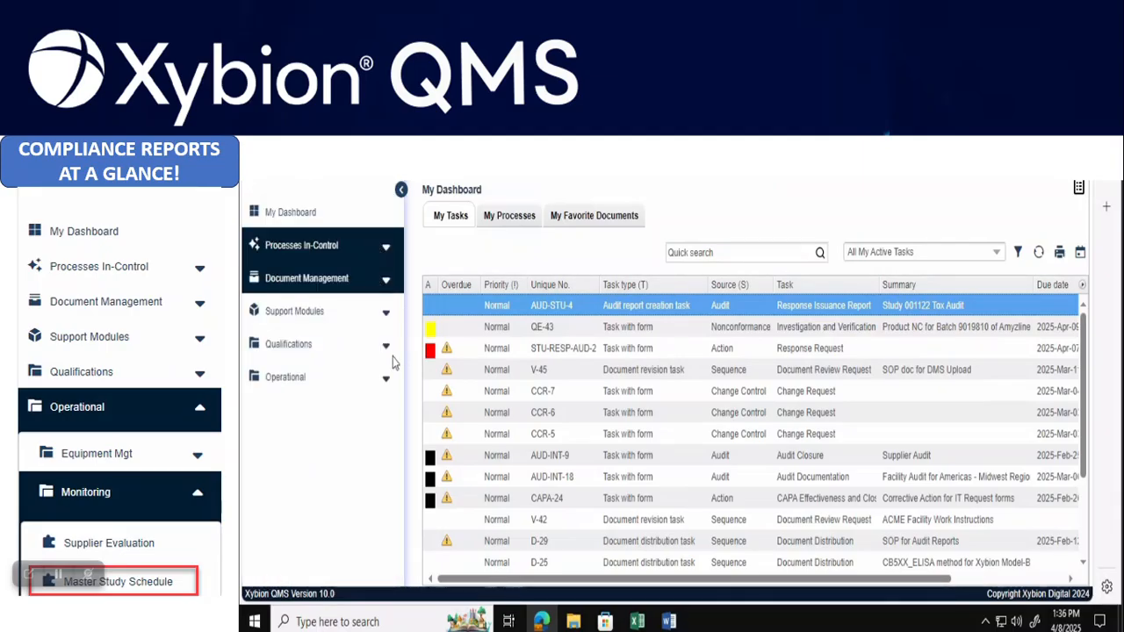
left_click(283, 383)
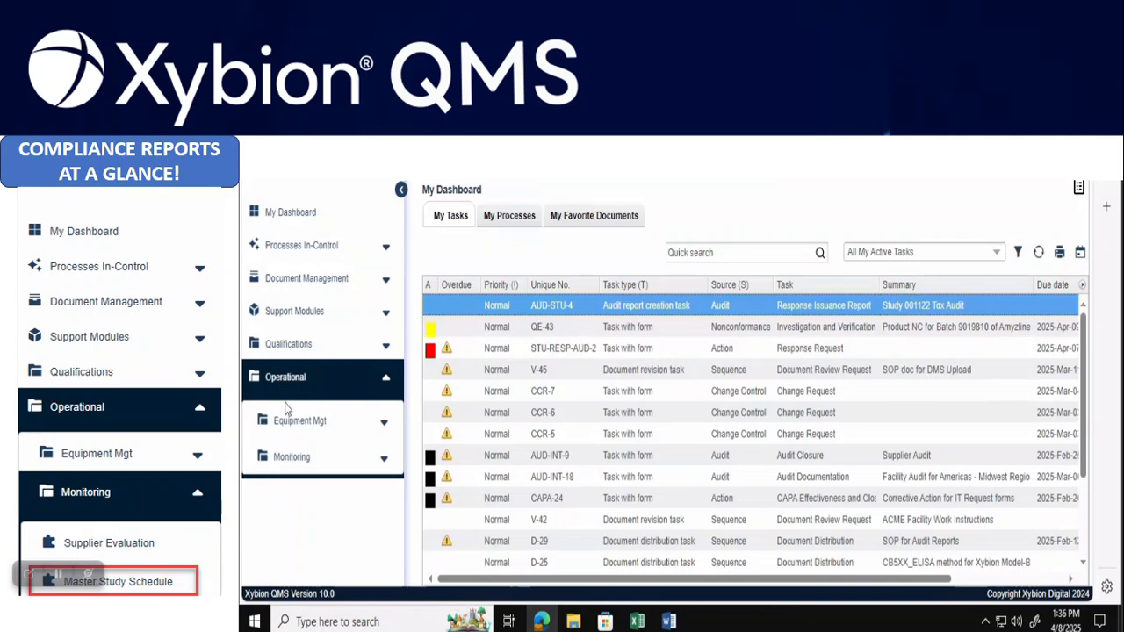
left_click(293, 460)
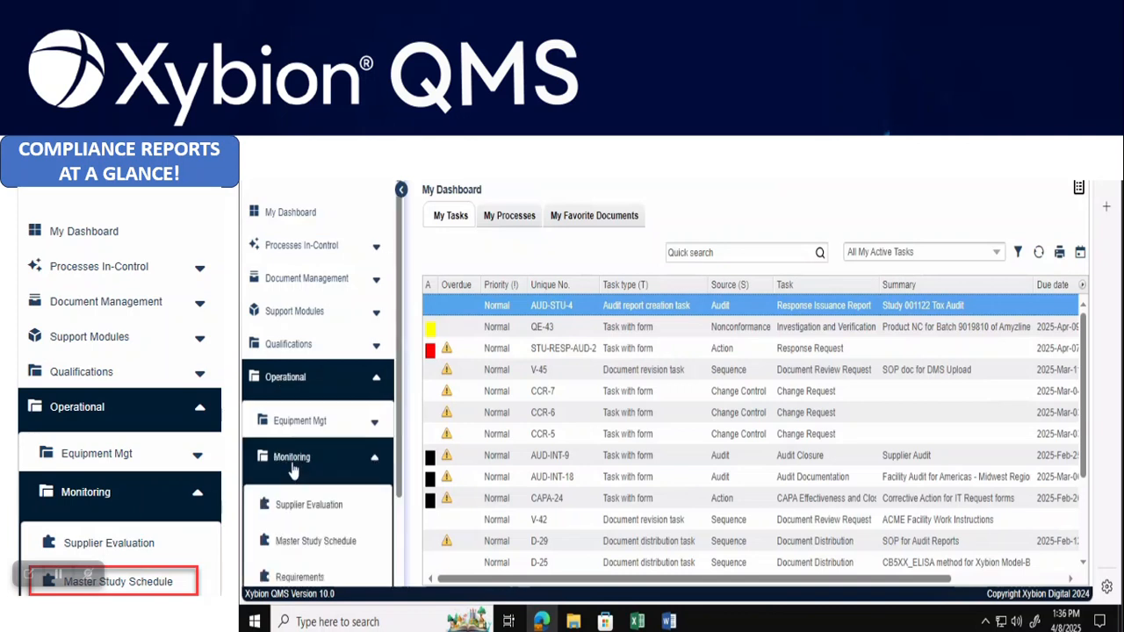
left_click(316, 541)
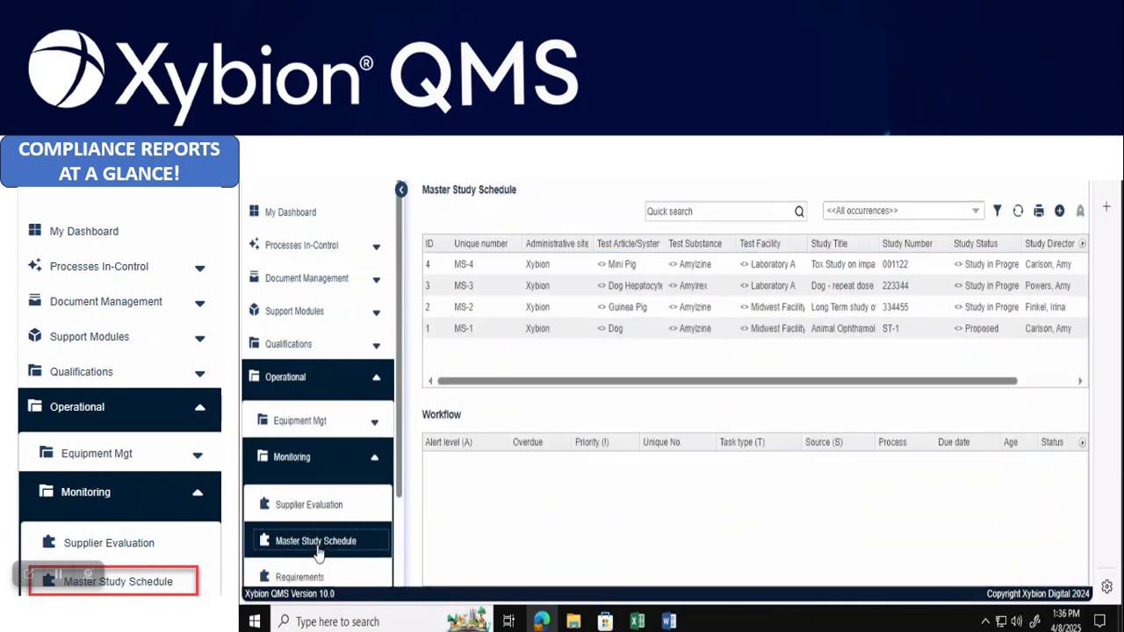
left_click(1040, 213)
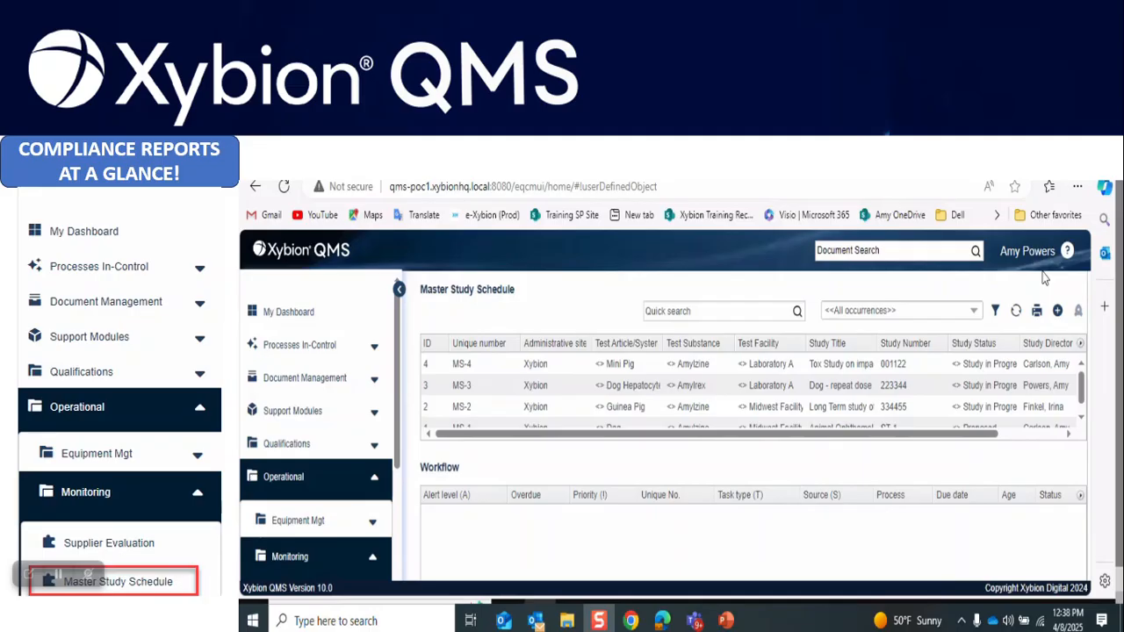
Close the schedule's reports list and sign out of Xybion QMS
left_click(1037, 313)
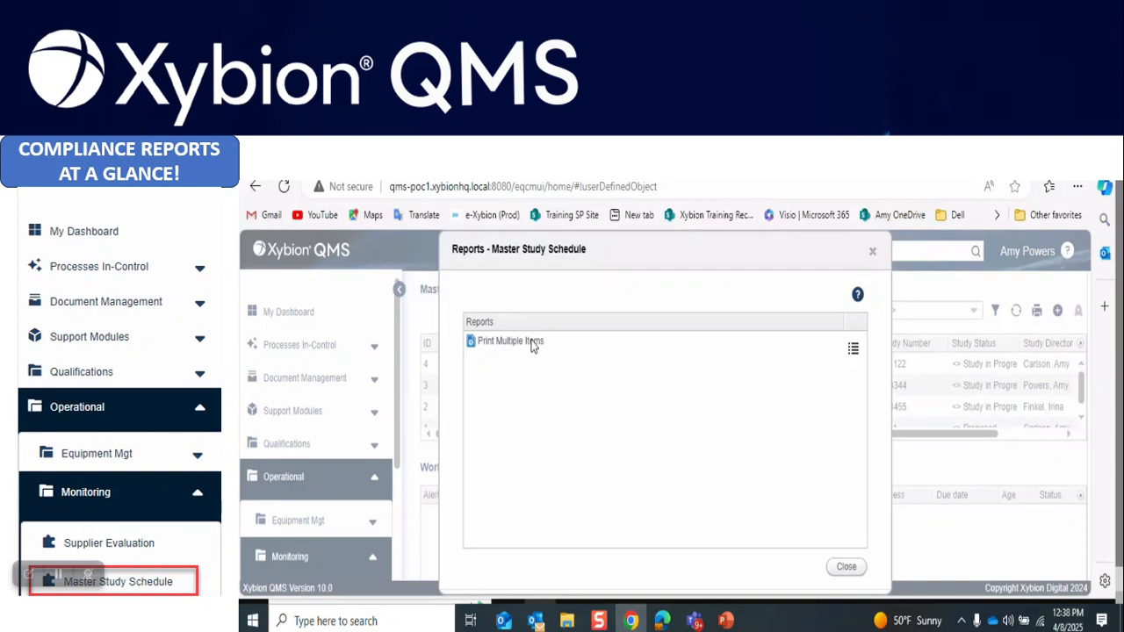
left_click(850, 569)
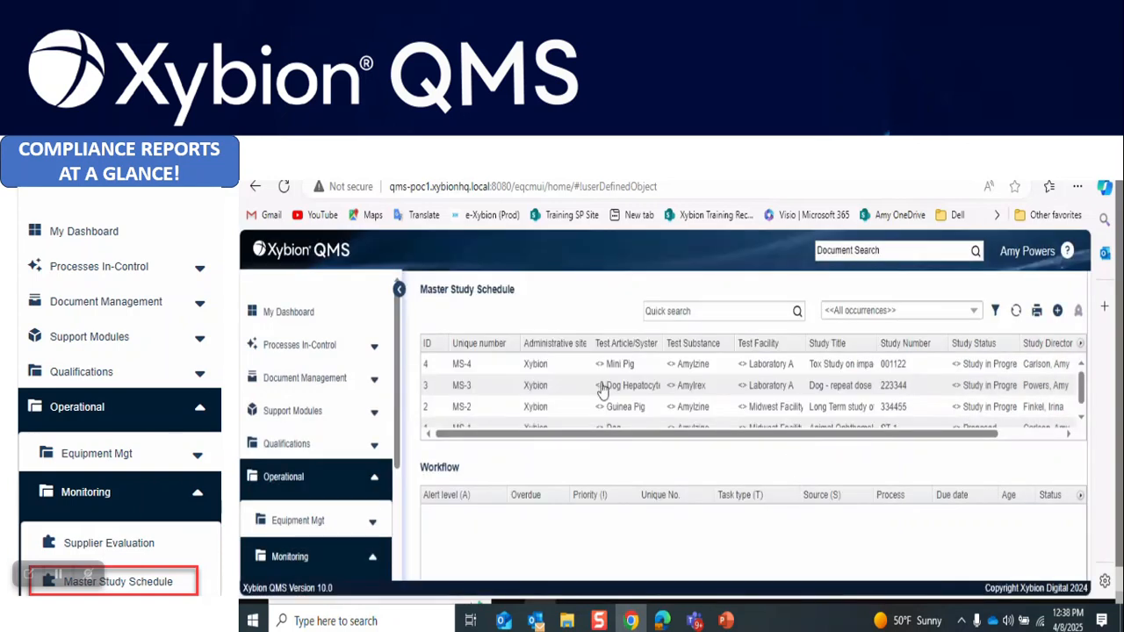
left_click(1023, 255)
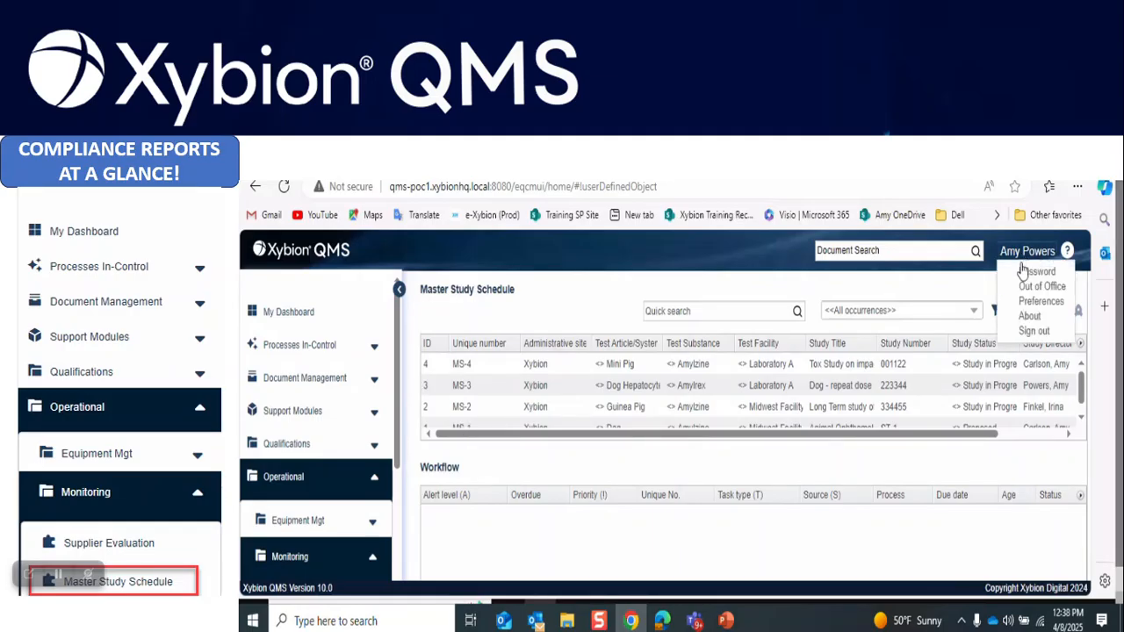
left_click(1034, 332)
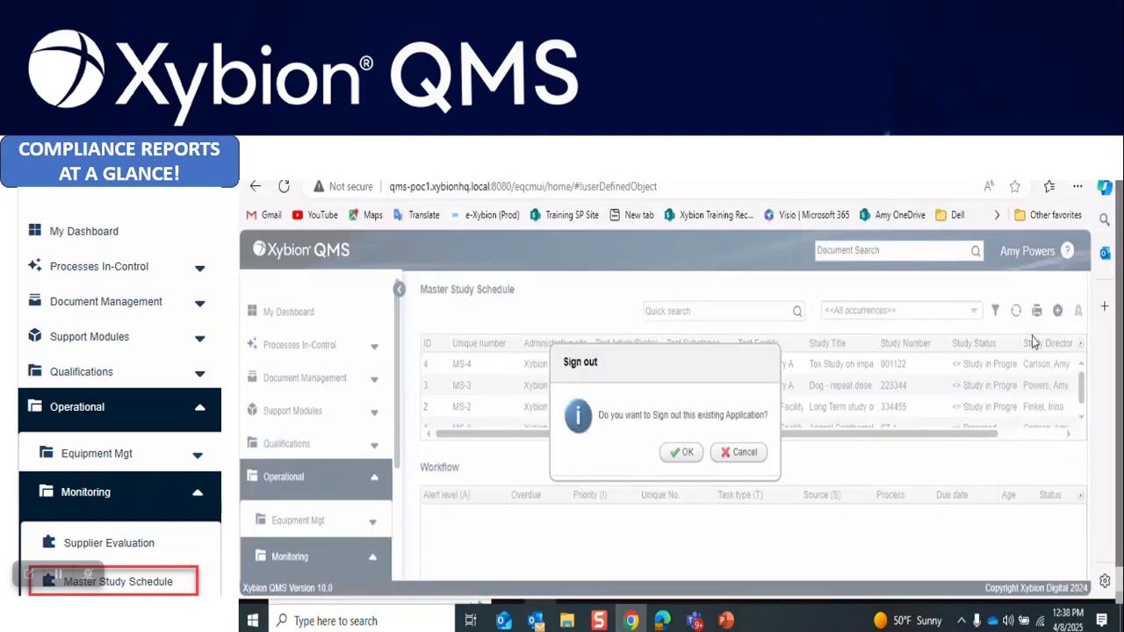
left_click(679, 459)
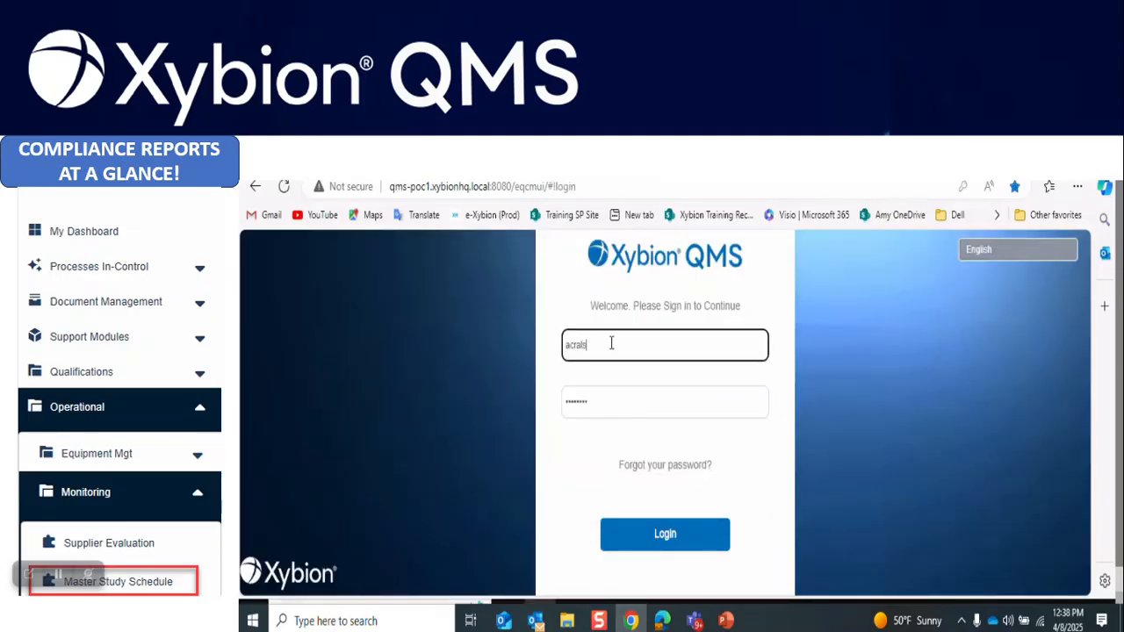
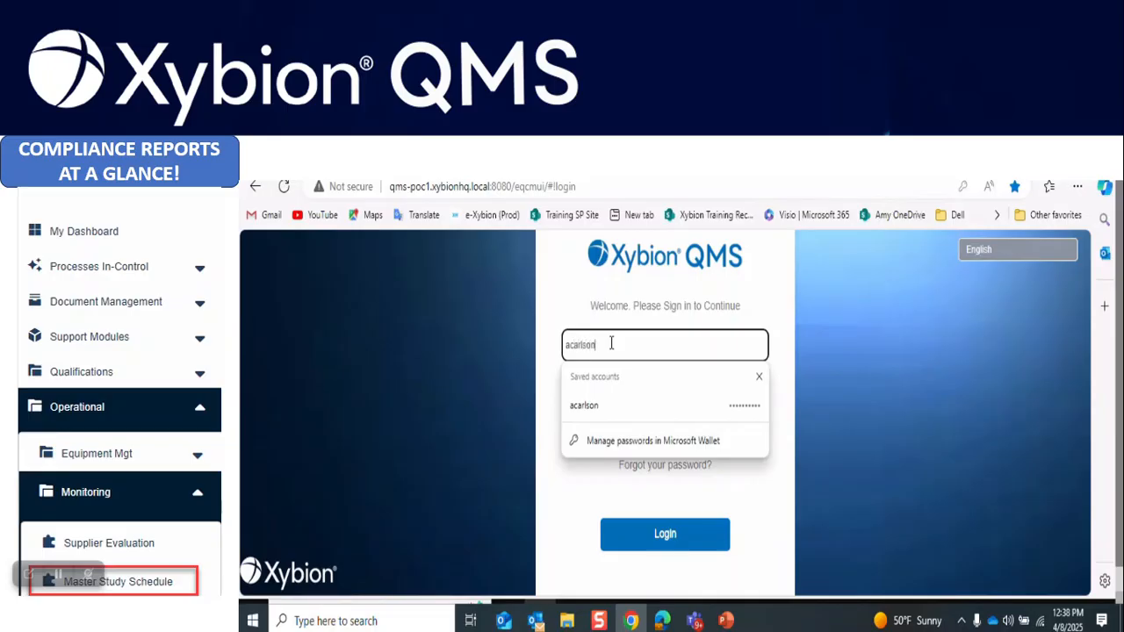
Log back in with another user's username and password
key("Tab")
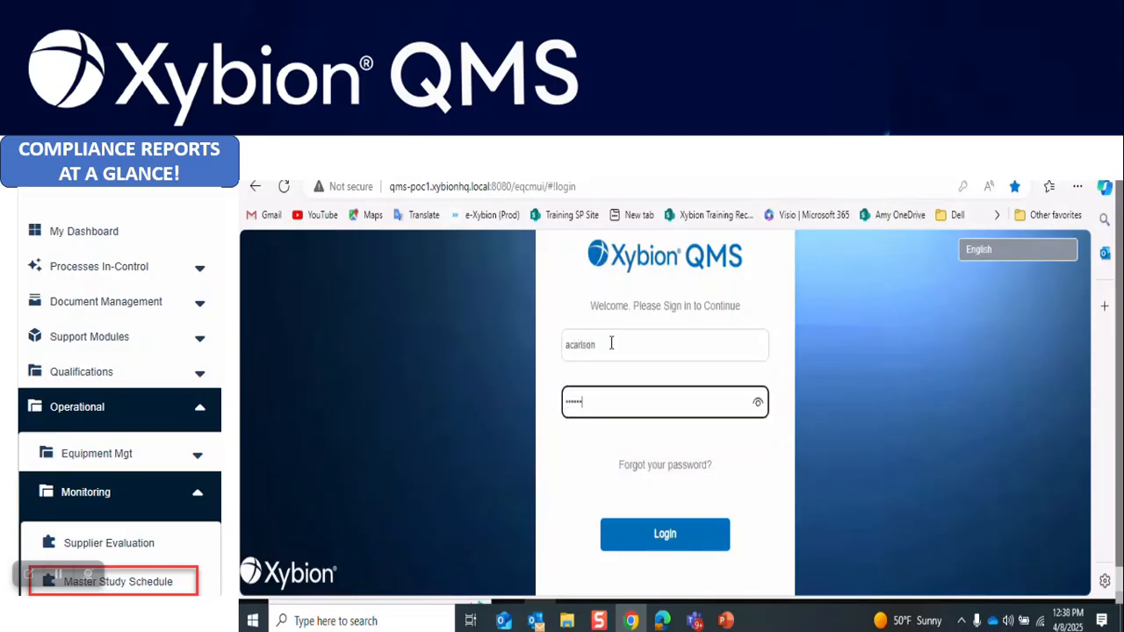
key("Return")
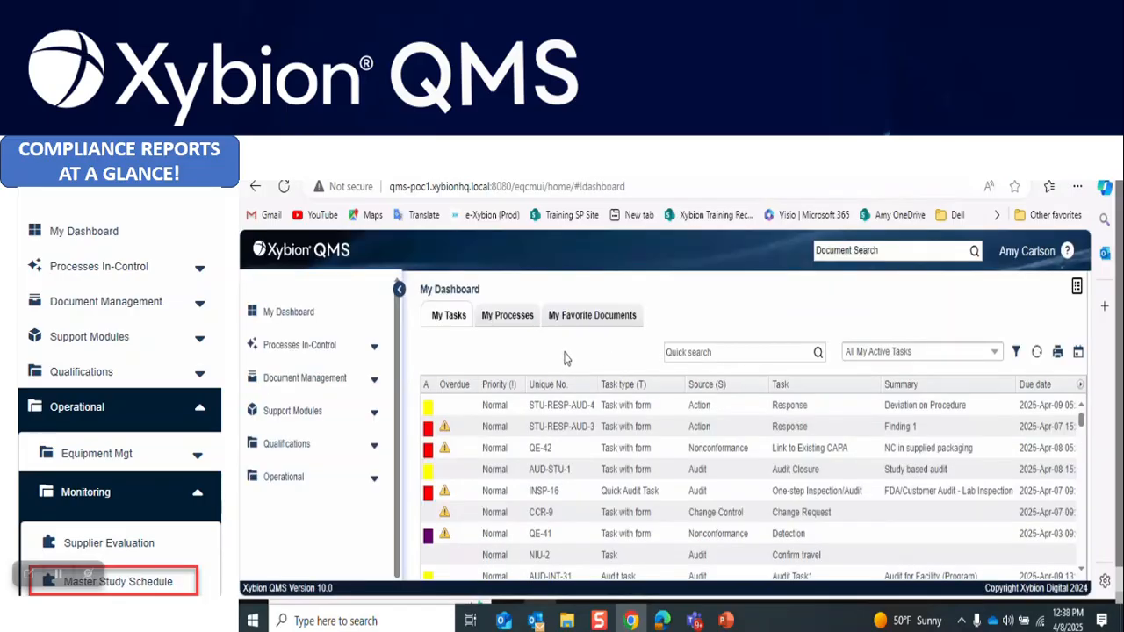
Open the Master Study Schedule and print its Master Study Schedule 01 report
left_click(375, 480)
left_click(374, 560)
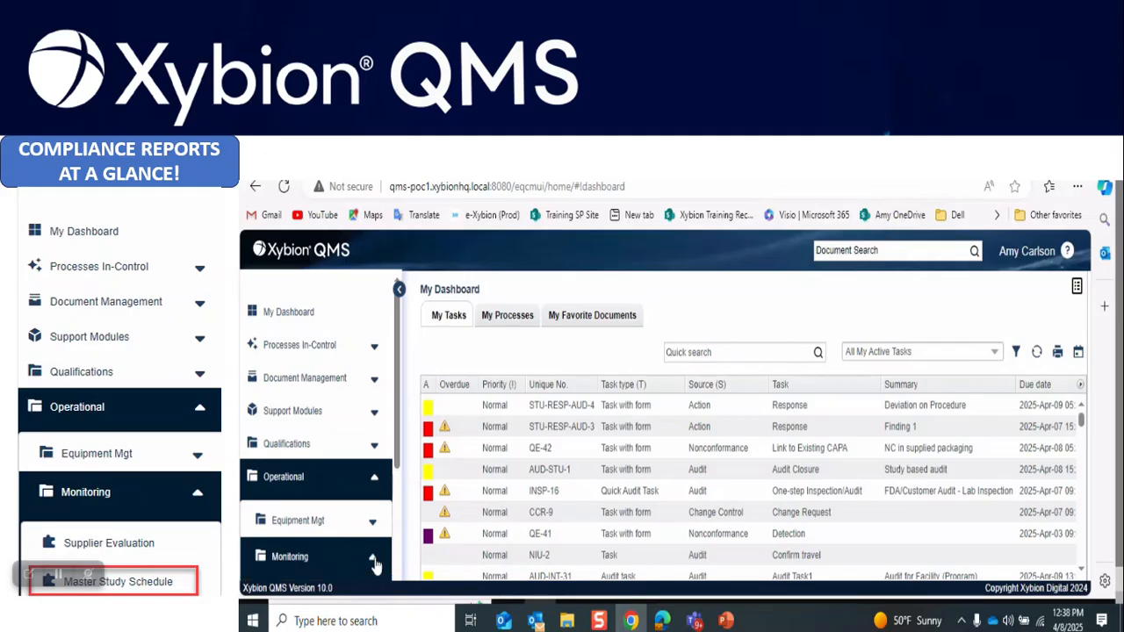
scroll(377, 567, "down", 3)
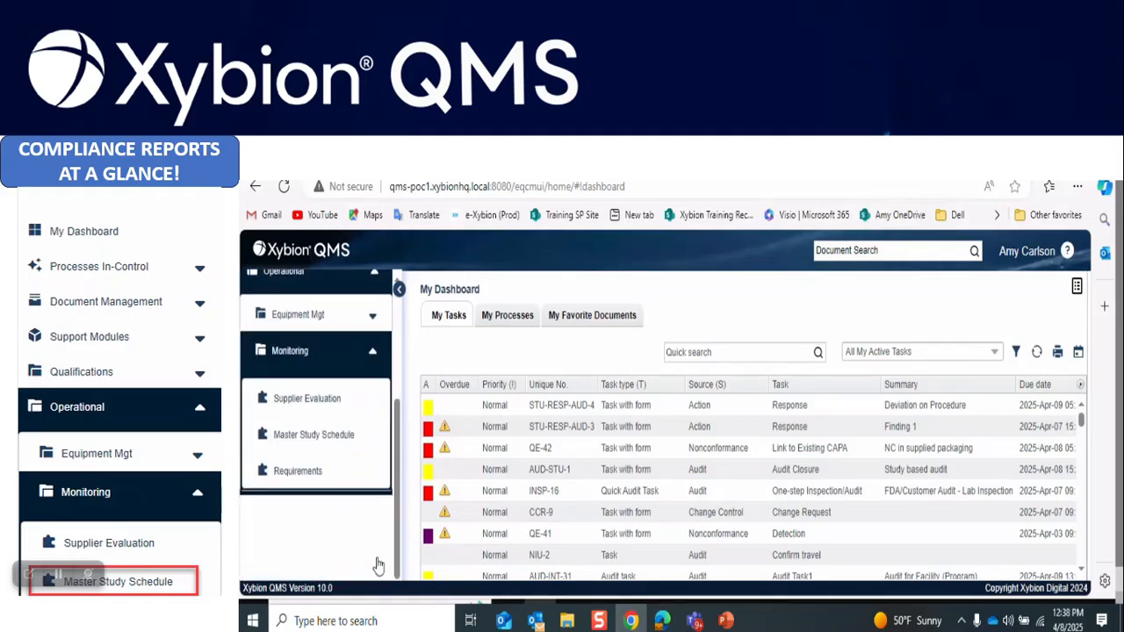
left_click(343, 429)
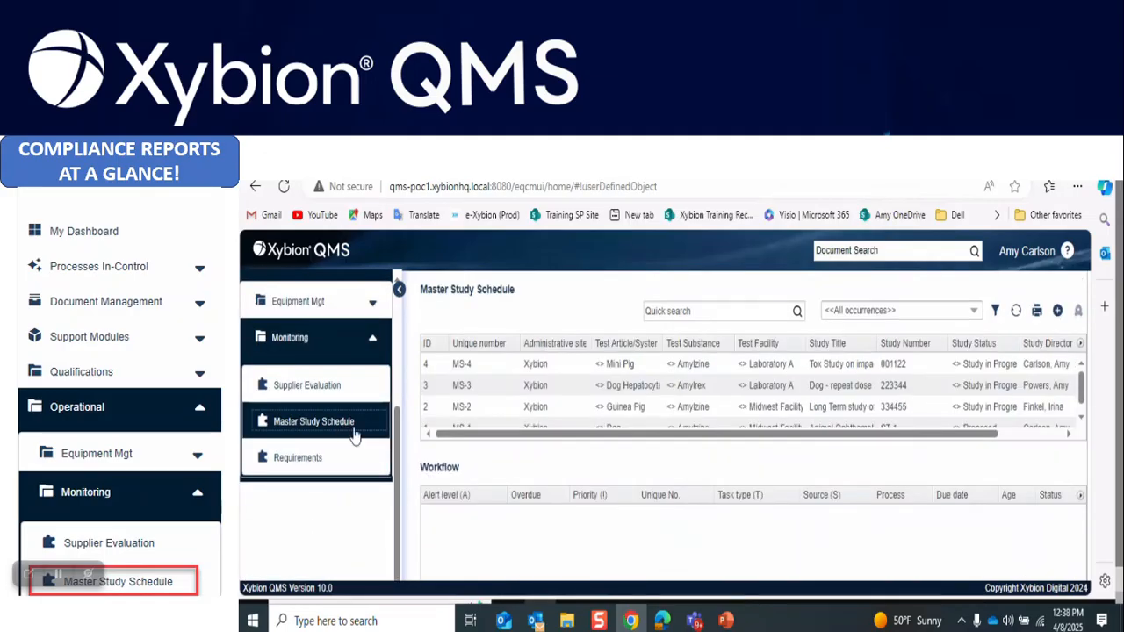
left_click(1037, 312)
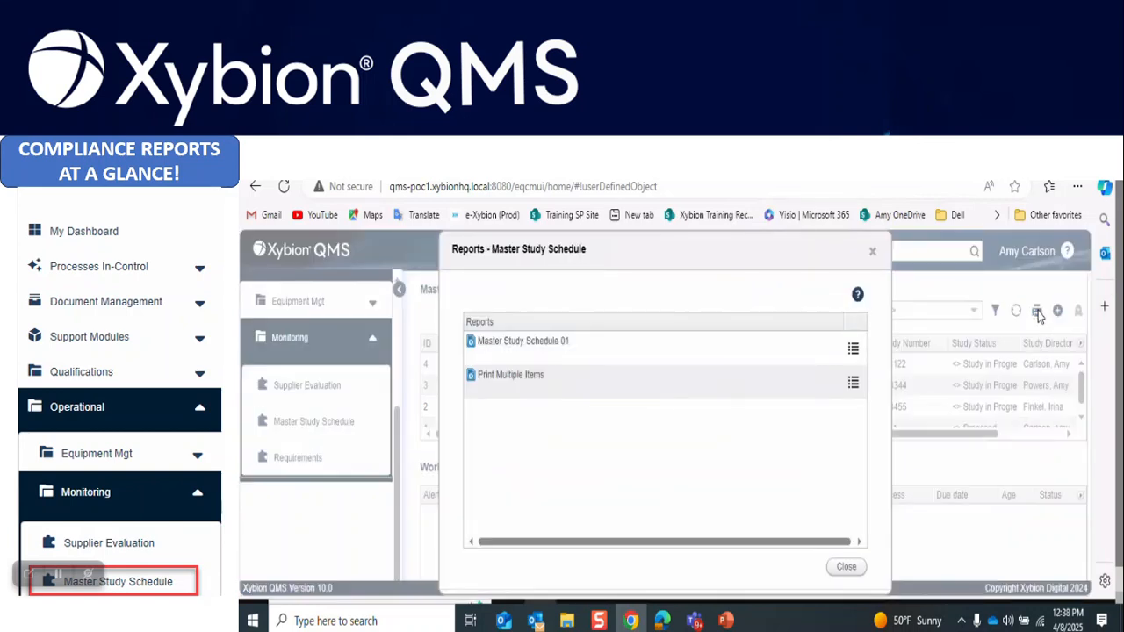
left_click(596, 354)
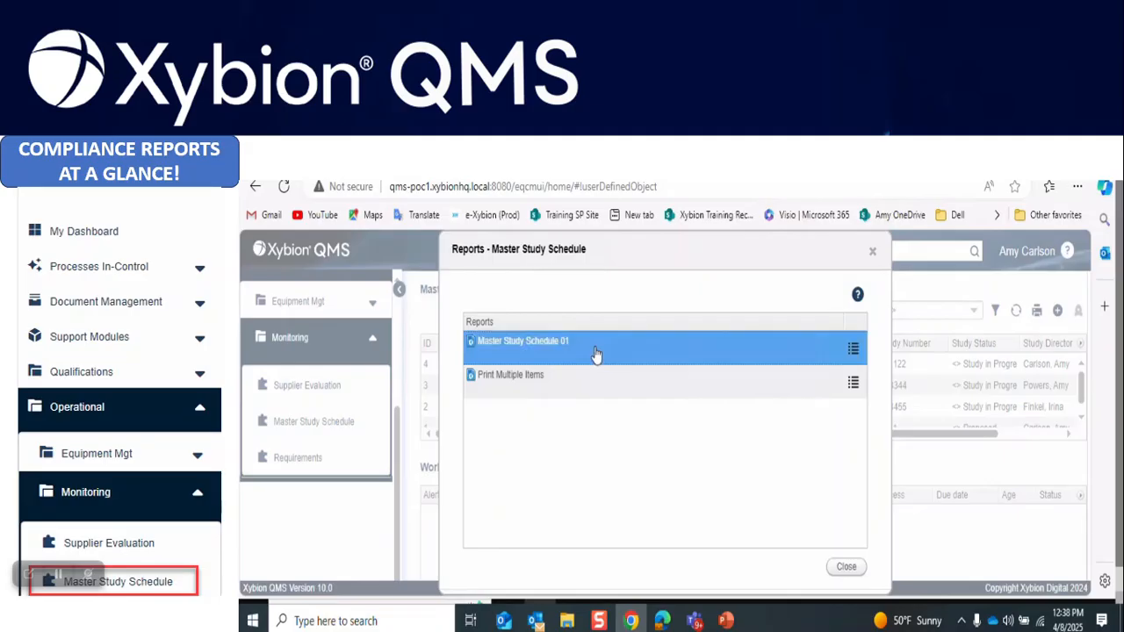
left_click(853, 351)
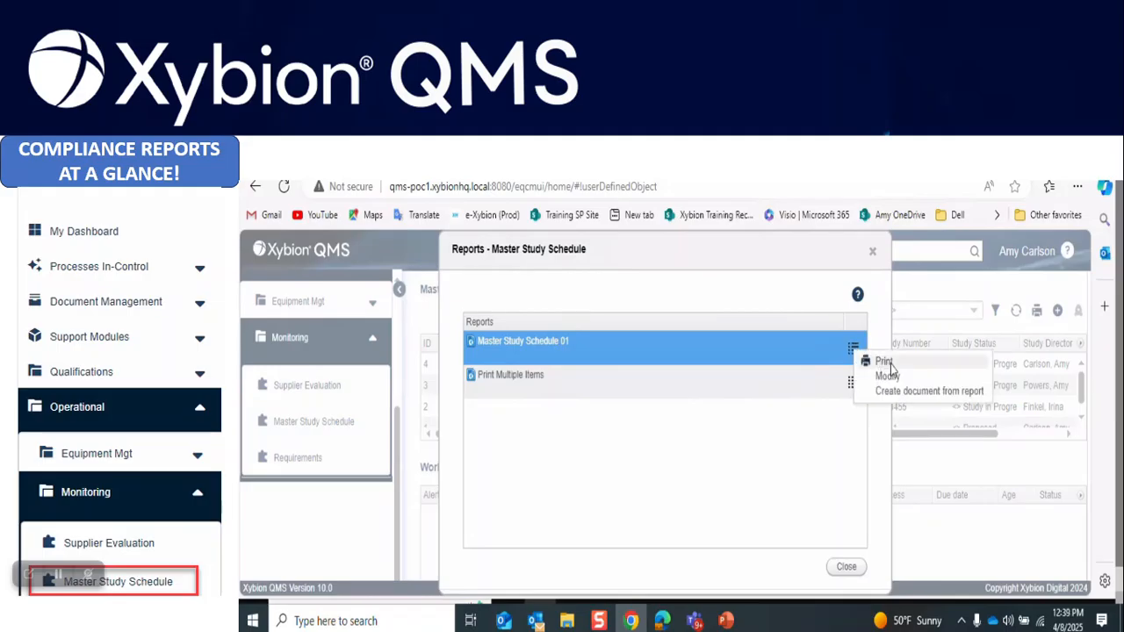
left_click(882, 360)
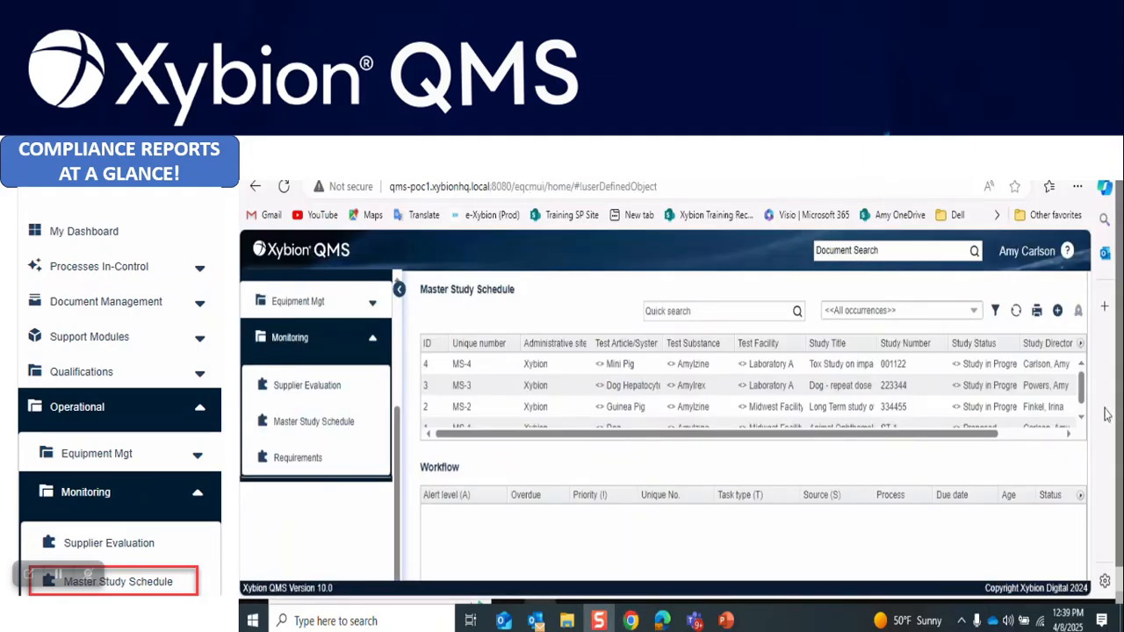
Print the QAS Report for study MS-4 to a file
left_click(632, 369)
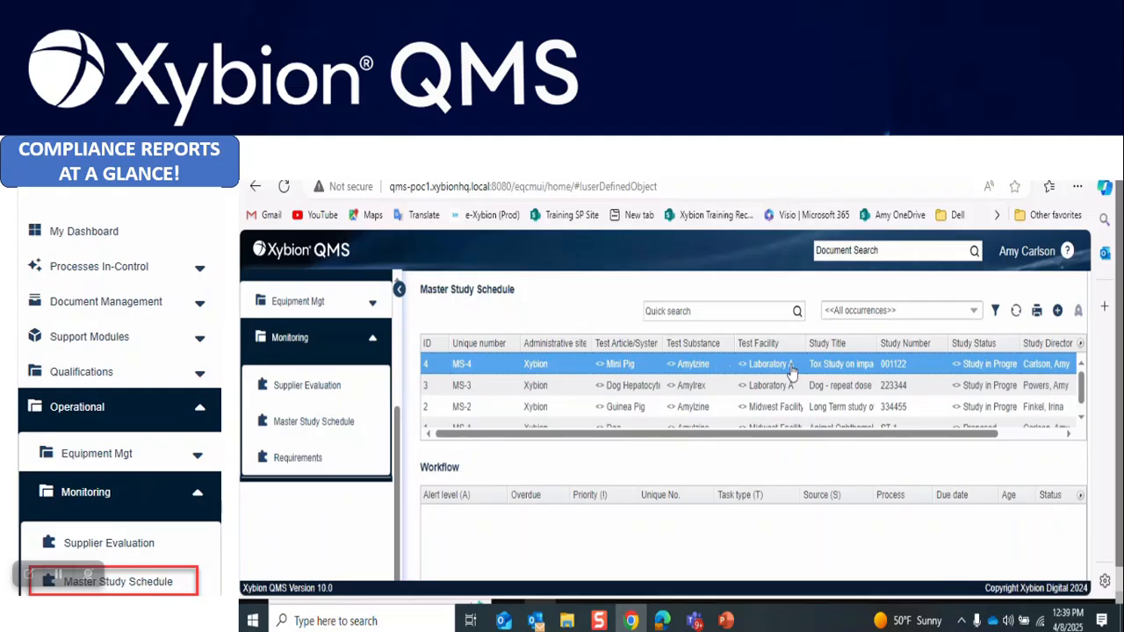
right_click(905, 373)
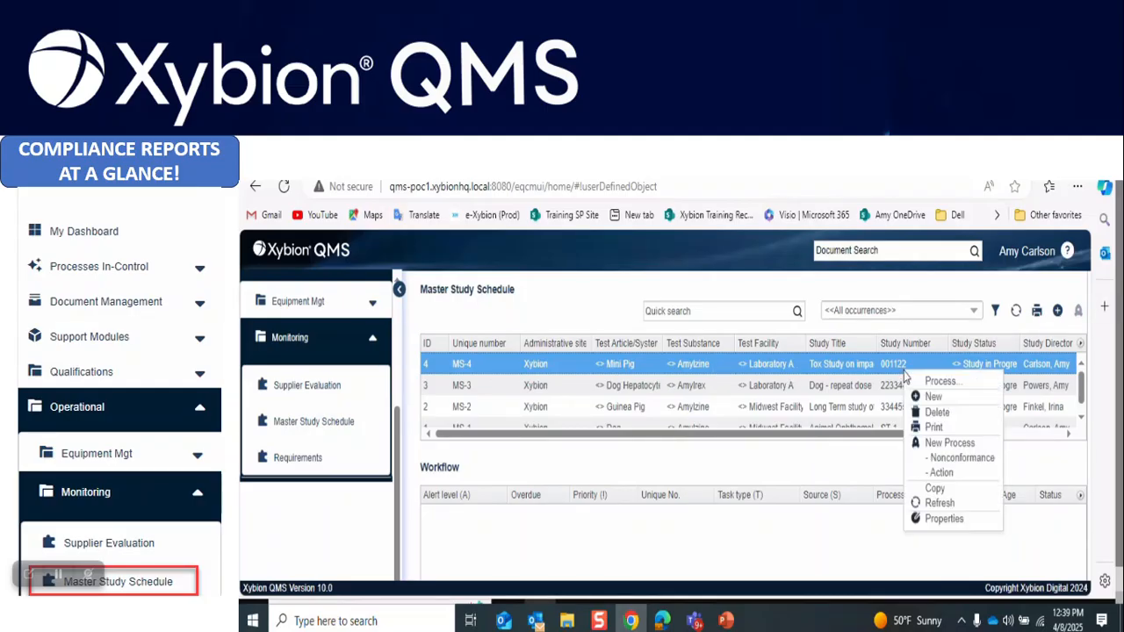
left_click(938, 428)
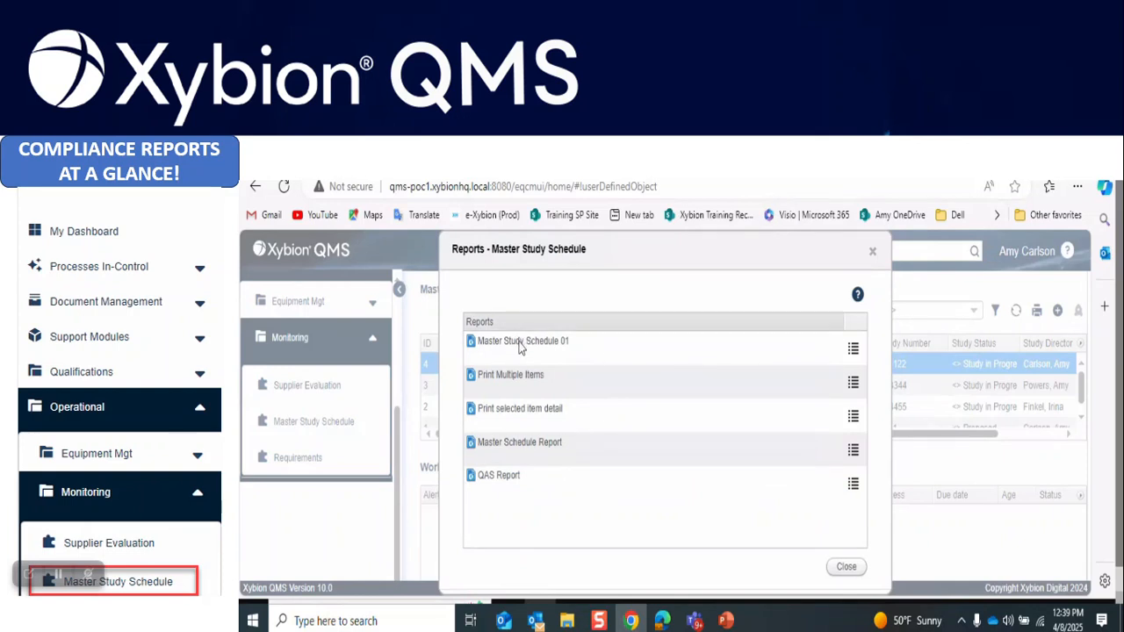
left_click(516, 483)
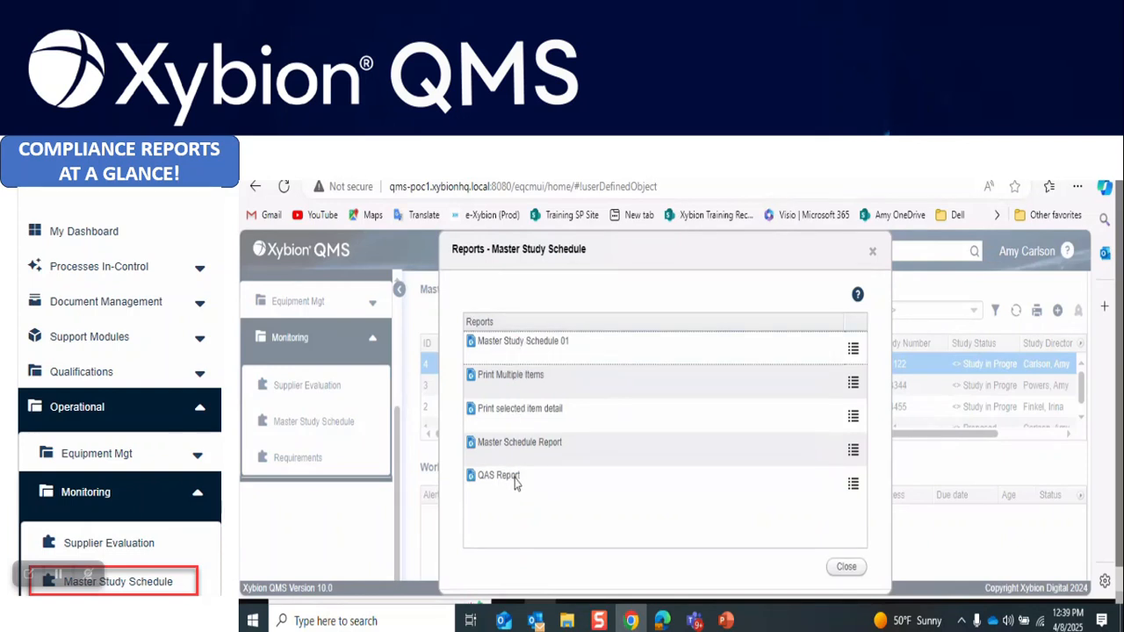
left_click(854, 484)
left_click(887, 492)
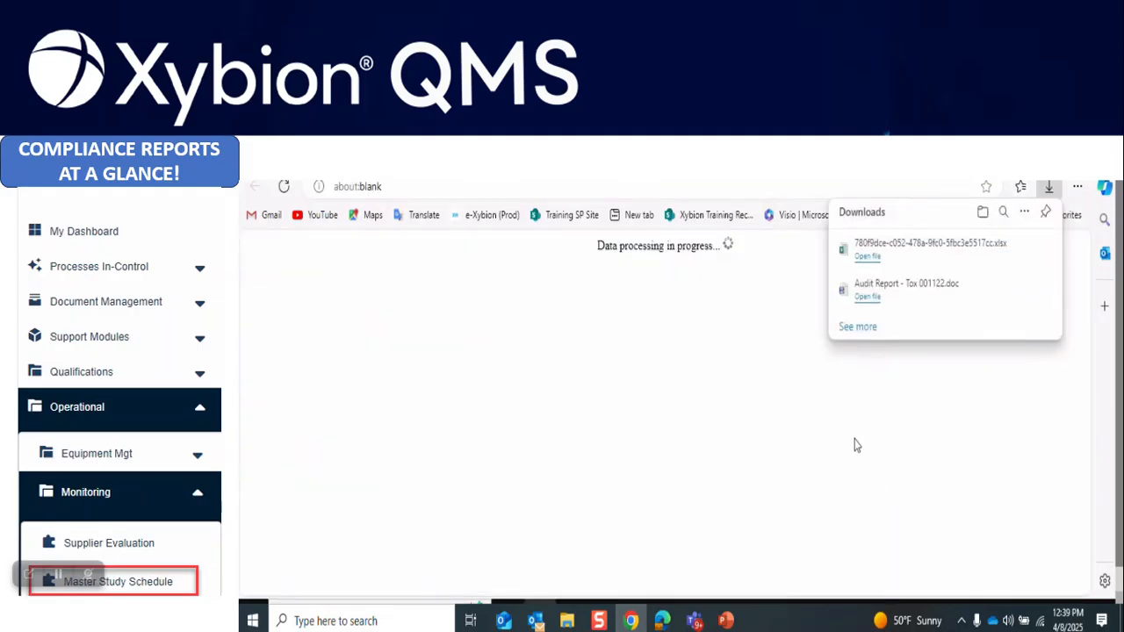
Open the downloaded Audit QAS Extract Report in Excel and check the Audit Name and Audit Number headings
left_click(867, 257)
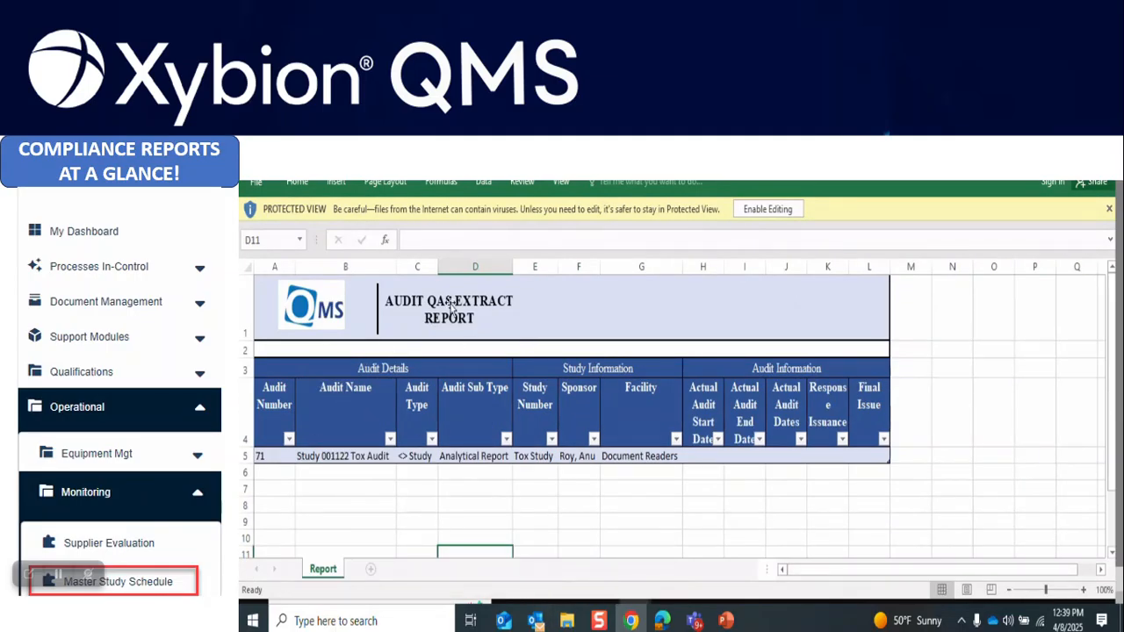
left_click(342, 413)
left_click(281, 428)
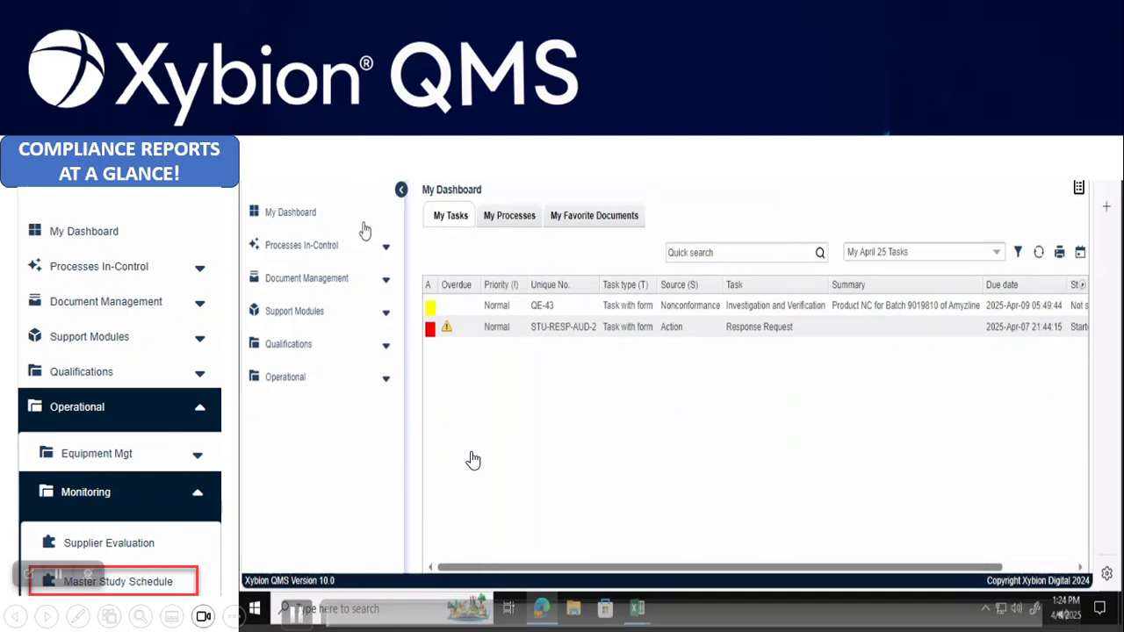
Advance past the "My Tasks by Type" pie chart slide to the closing Xybion contact slide
key("Right")
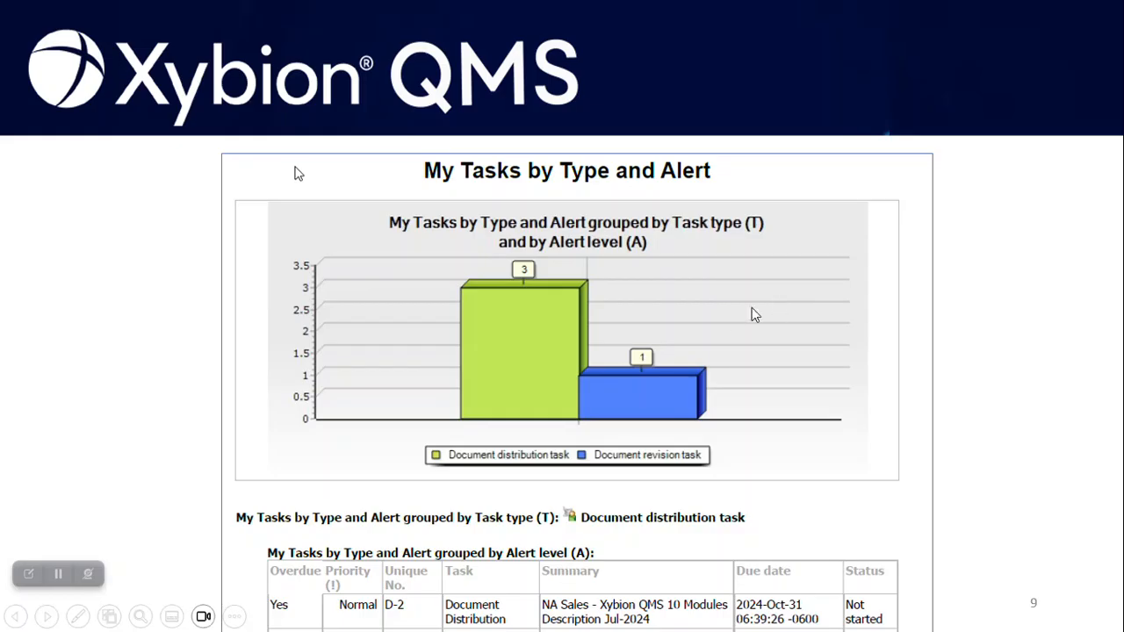
left_click(622, 428)
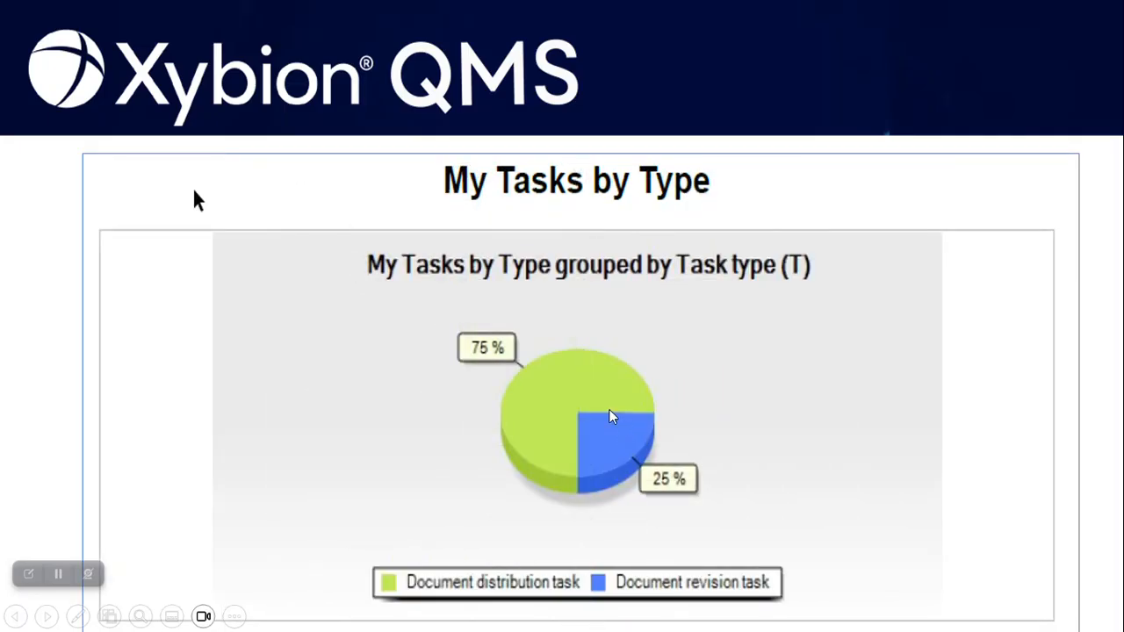
left_click(612, 417)
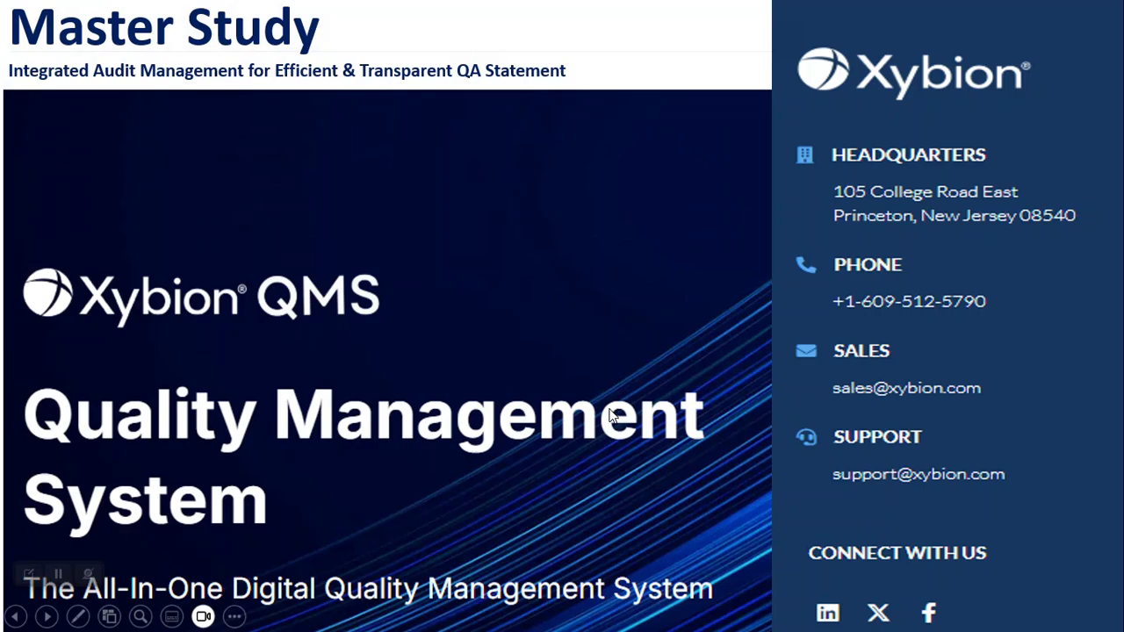